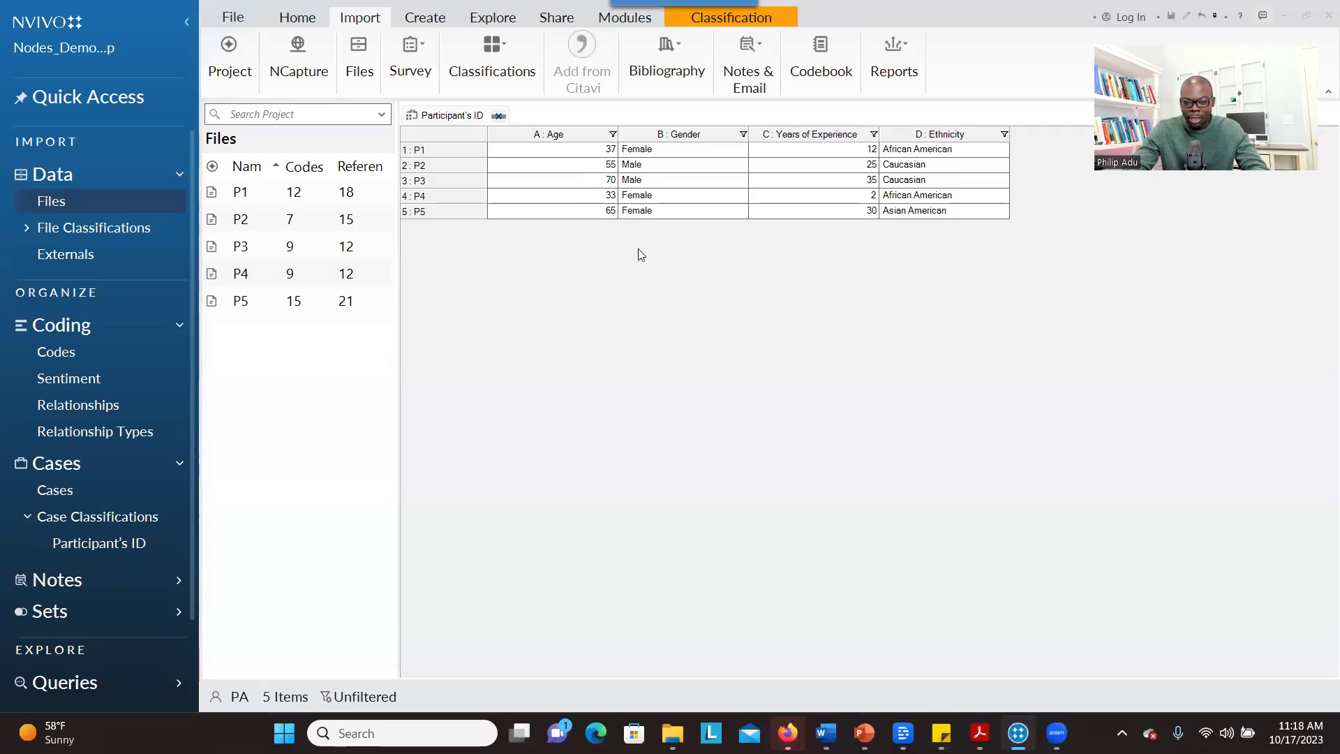
Step: Select P4's Ethnicity value cell, then leave it
{"action": "left_click", "coordinate": [921, 200]}
{"action": "left_click", "coordinate": [708, 257]}
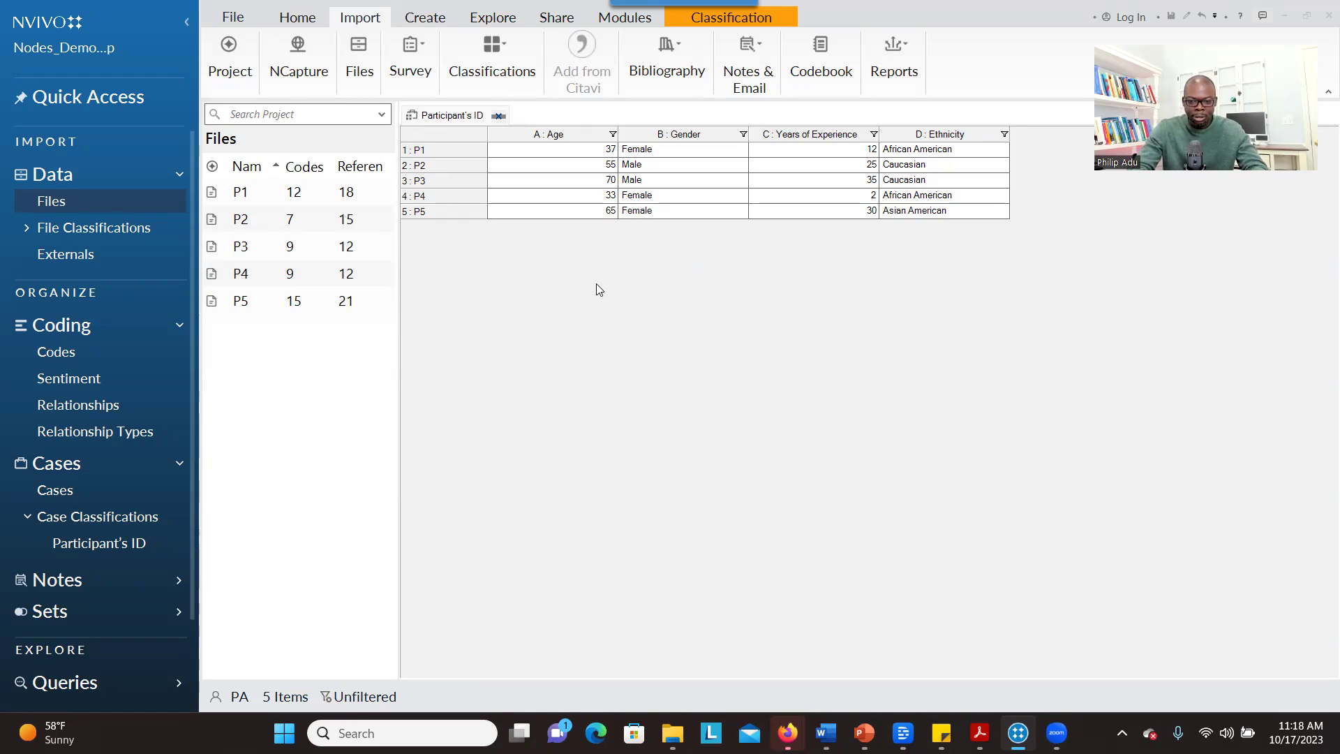
{"action": "left_click", "coordinate": [602, 347]}
Step: Create a new project titled 'Project C' with autosave set to Yes
{"action": "key", "text": "ctrl+n"}
{"action": "type", "text": "Proj"}
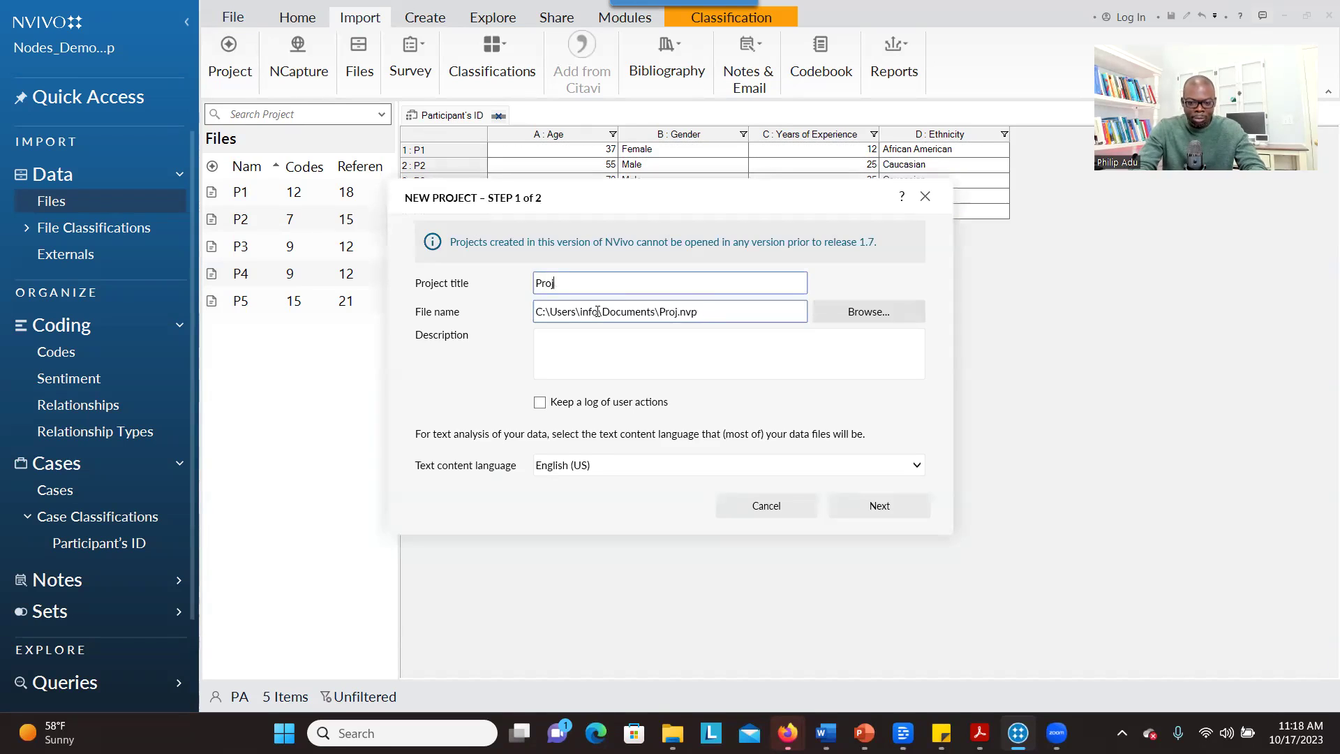
{"action": "type", "text": "ect C"}
{"action": "left_click", "coordinate": [603, 363]}
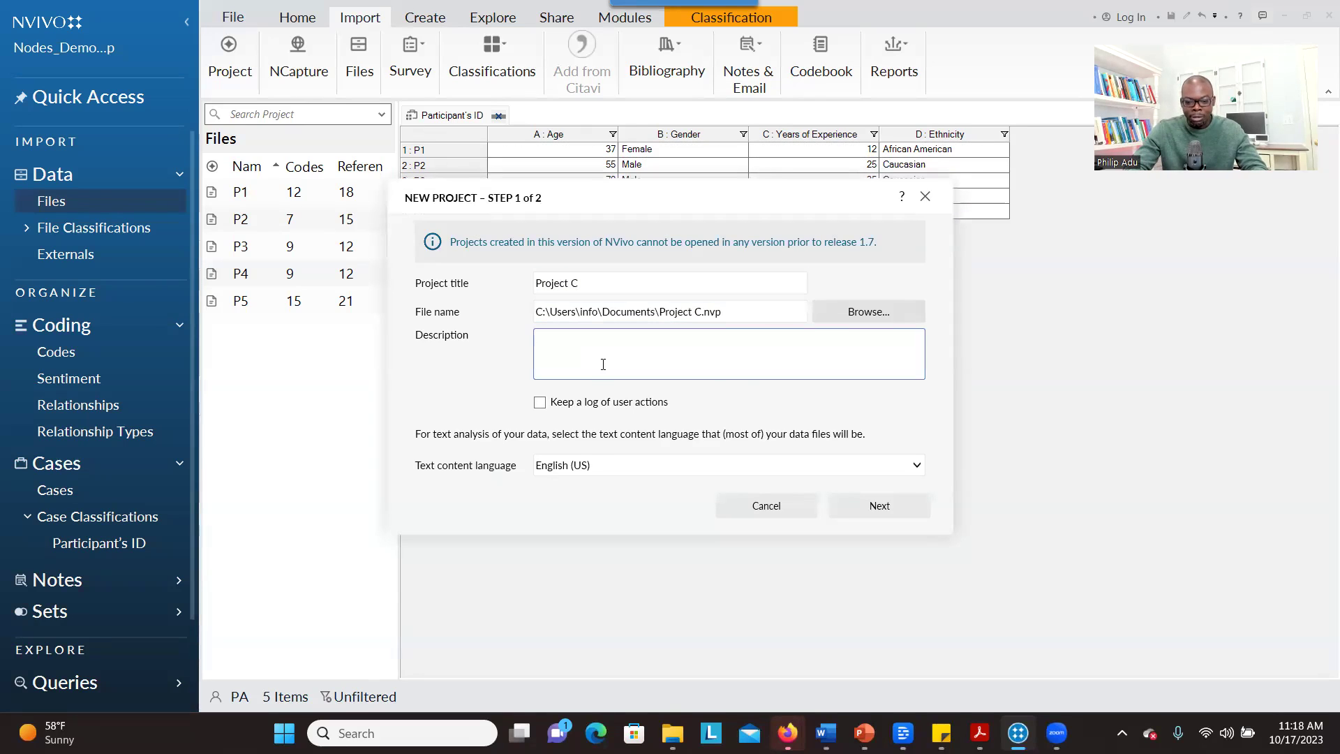
{"action": "left_click", "coordinate": [877, 504]}
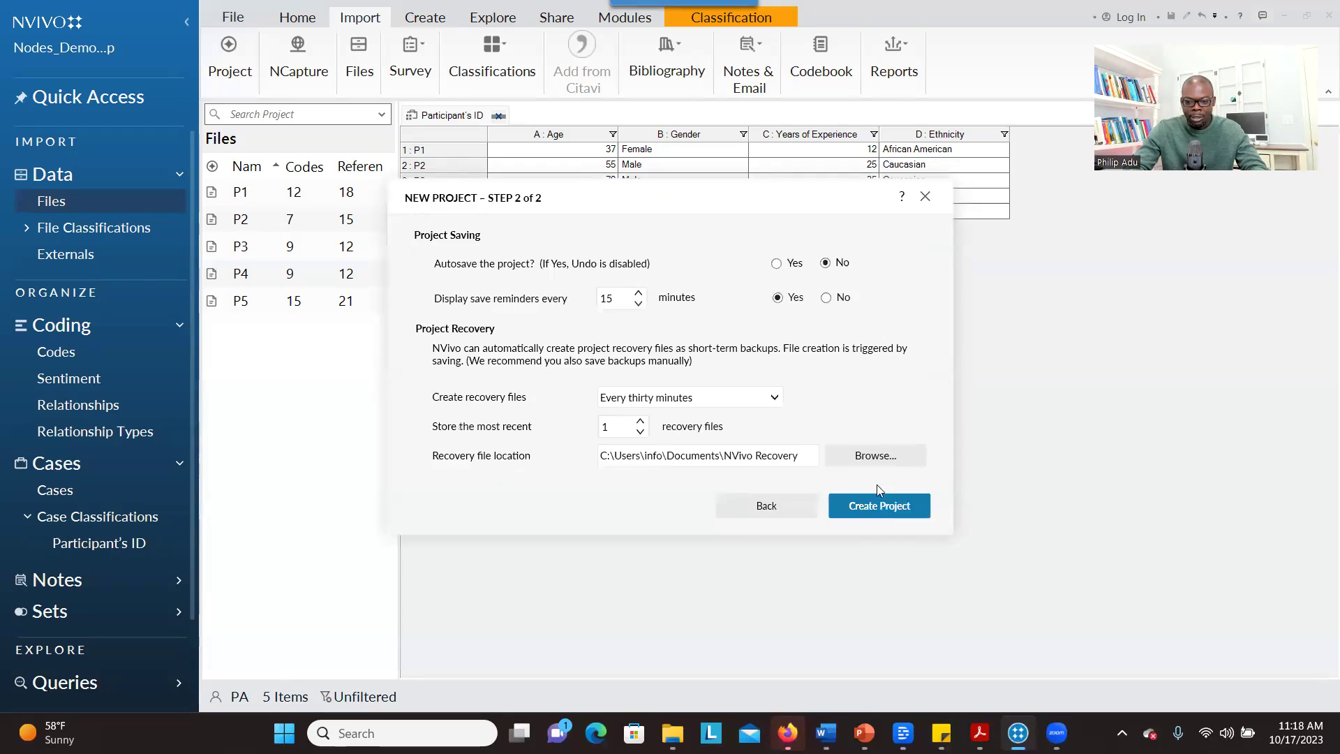
{"action": "left_click", "coordinate": [784, 266]}
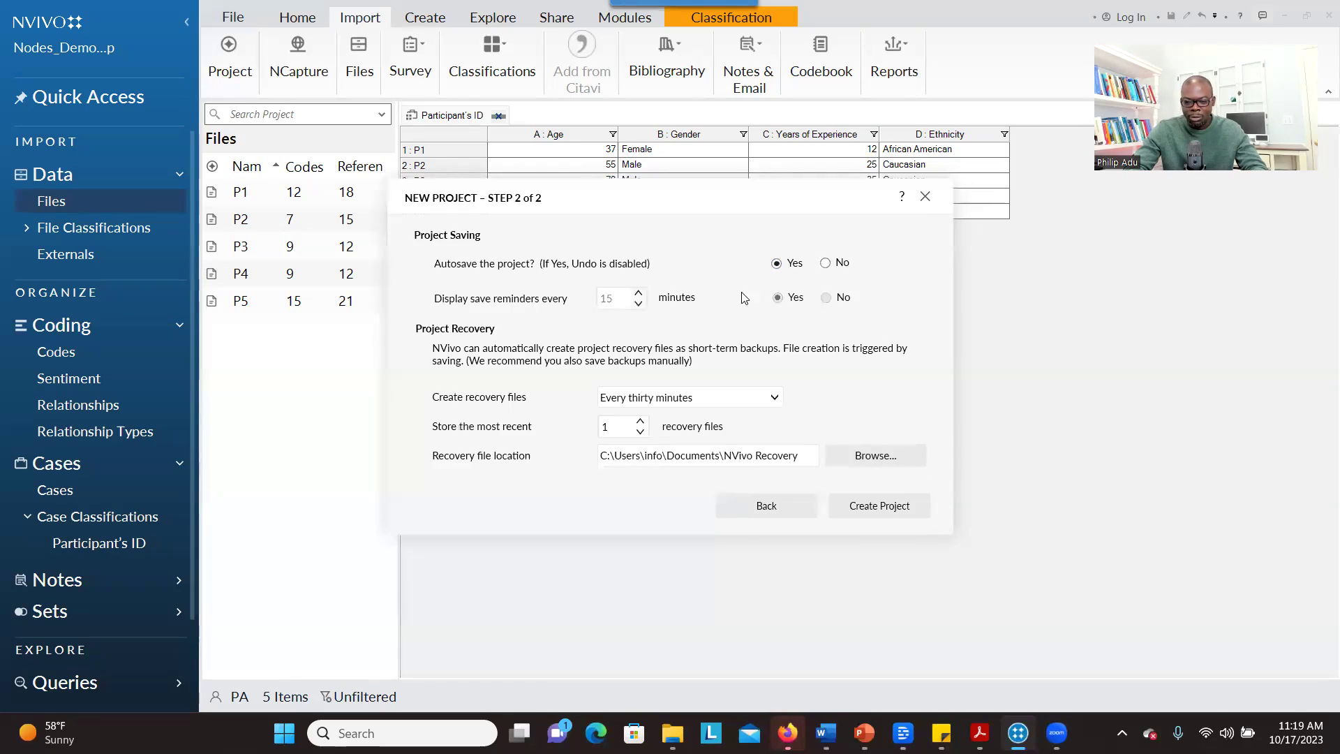
{"action": "left_click", "coordinate": [864, 504]}
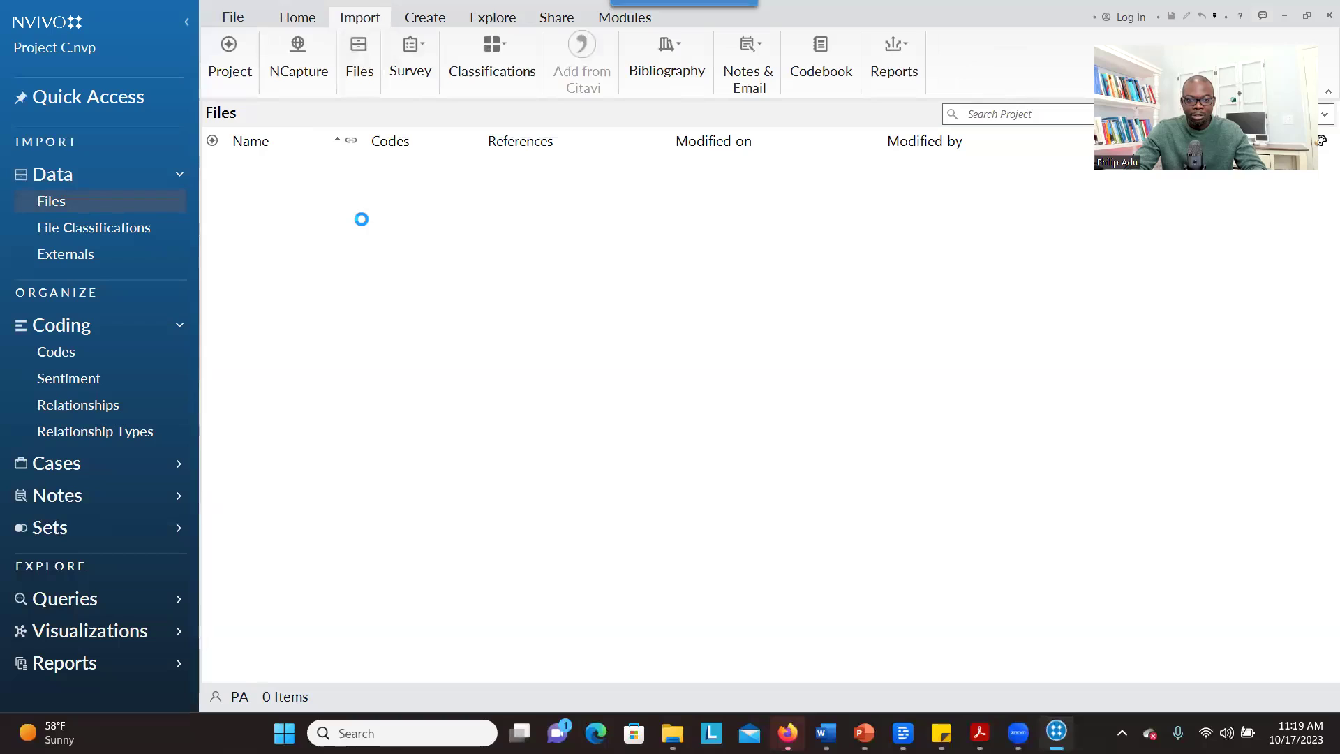
Step: Import the five documents P1 through P5 as project files
{"action": "left_click", "coordinate": [358, 58]}
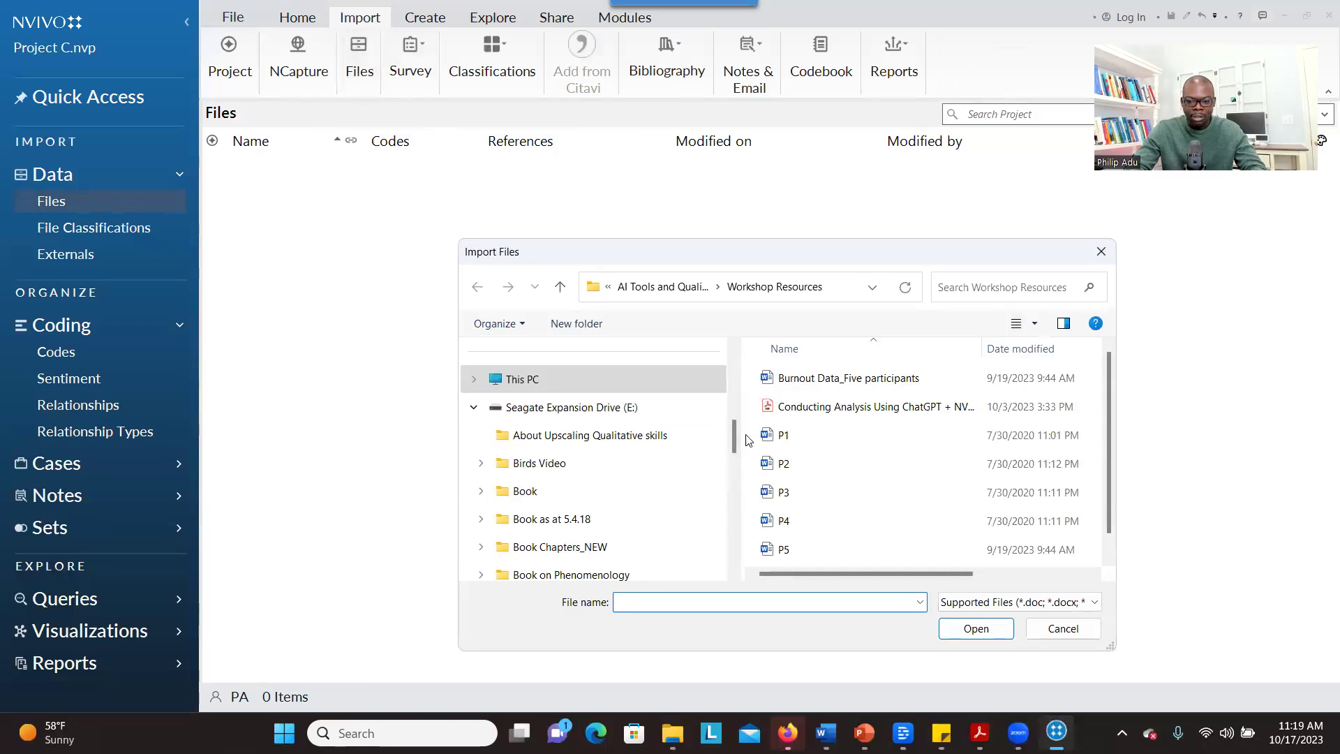
{"action": "left_click", "coordinate": [783, 437]}
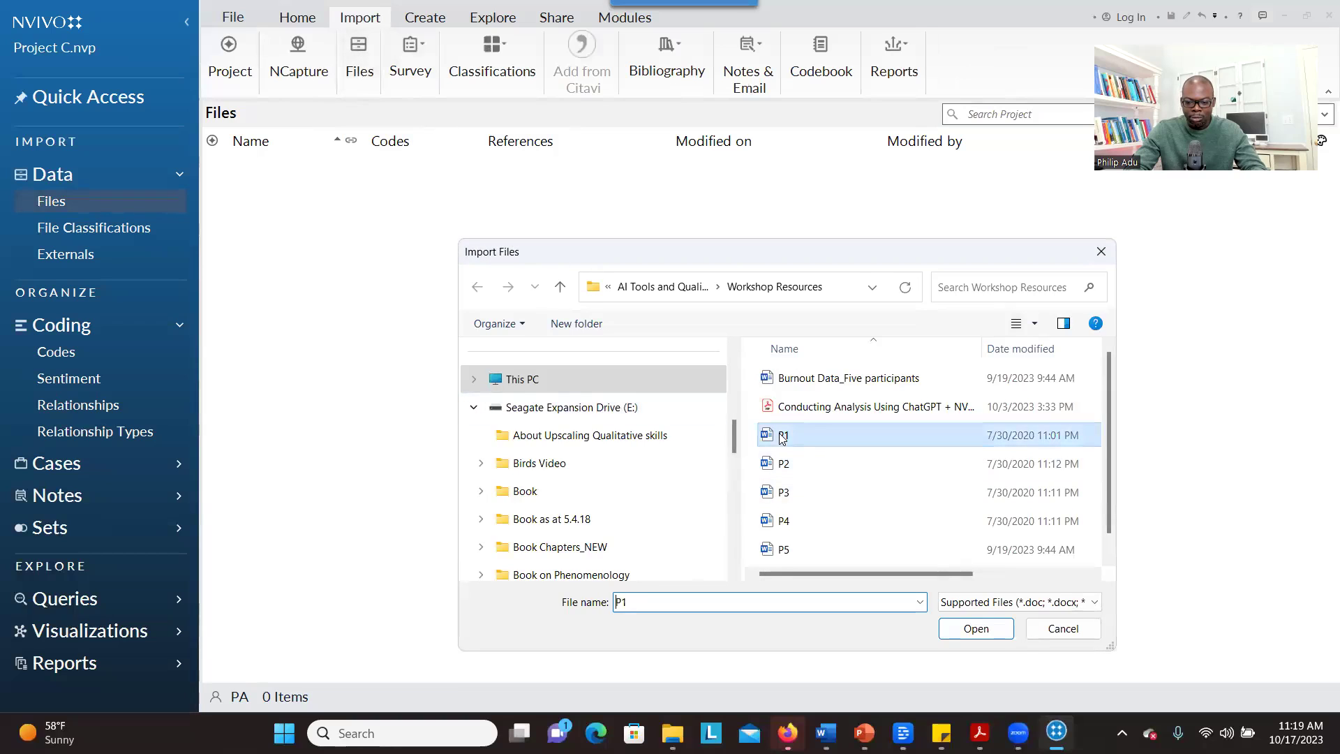
{"action": "left_click", "coordinate": [806, 551], "text": "shift"}
{"action": "left_click", "coordinate": [975, 628]}
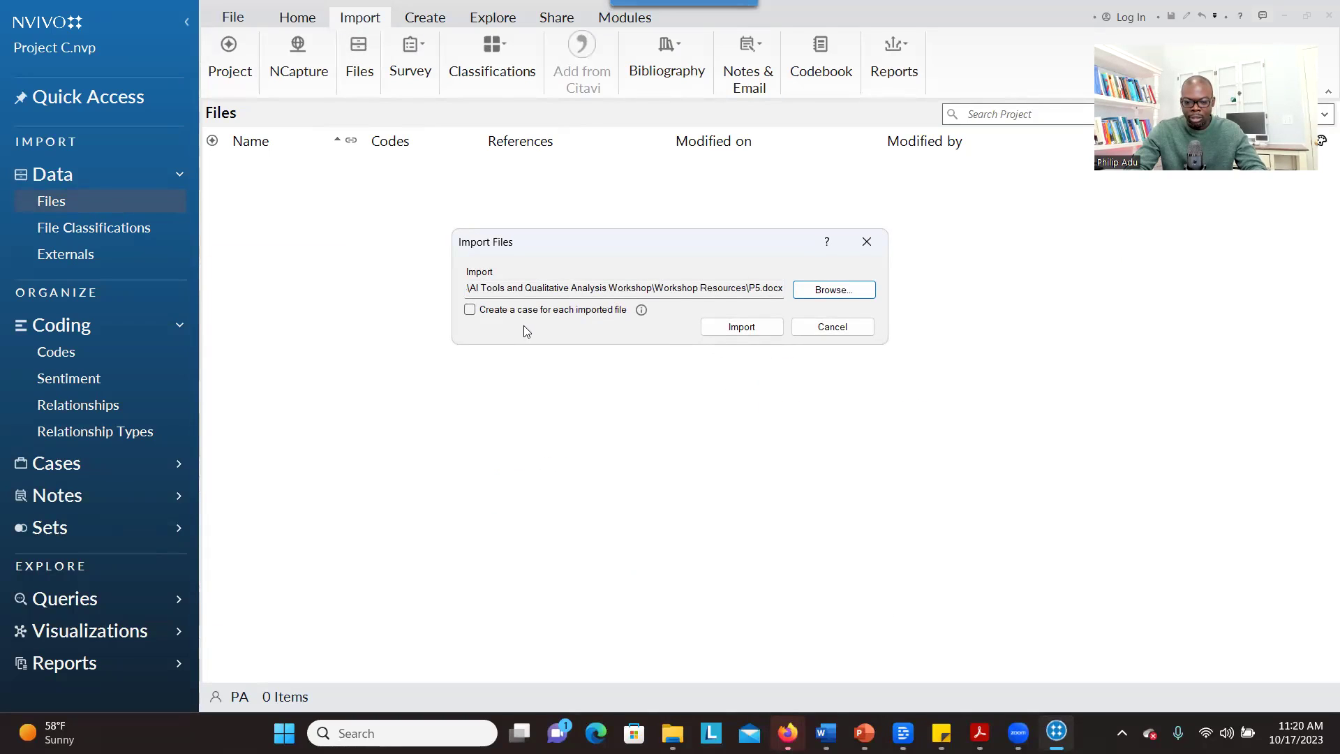
{"action": "left_click", "coordinate": [765, 330]}
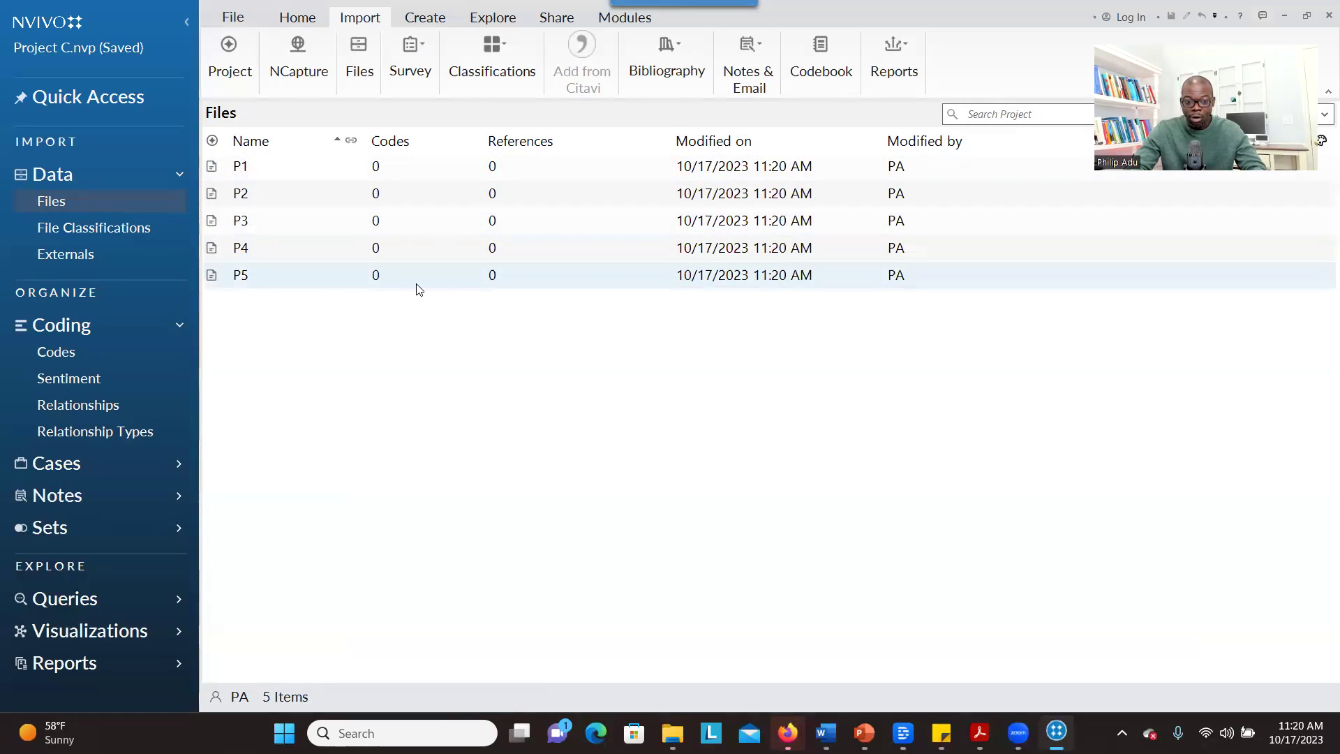
Step: Turn all five files P1–P5 into cases placed under the Cases folder
{"action": "left_click", "coordinate": [289, 166]}
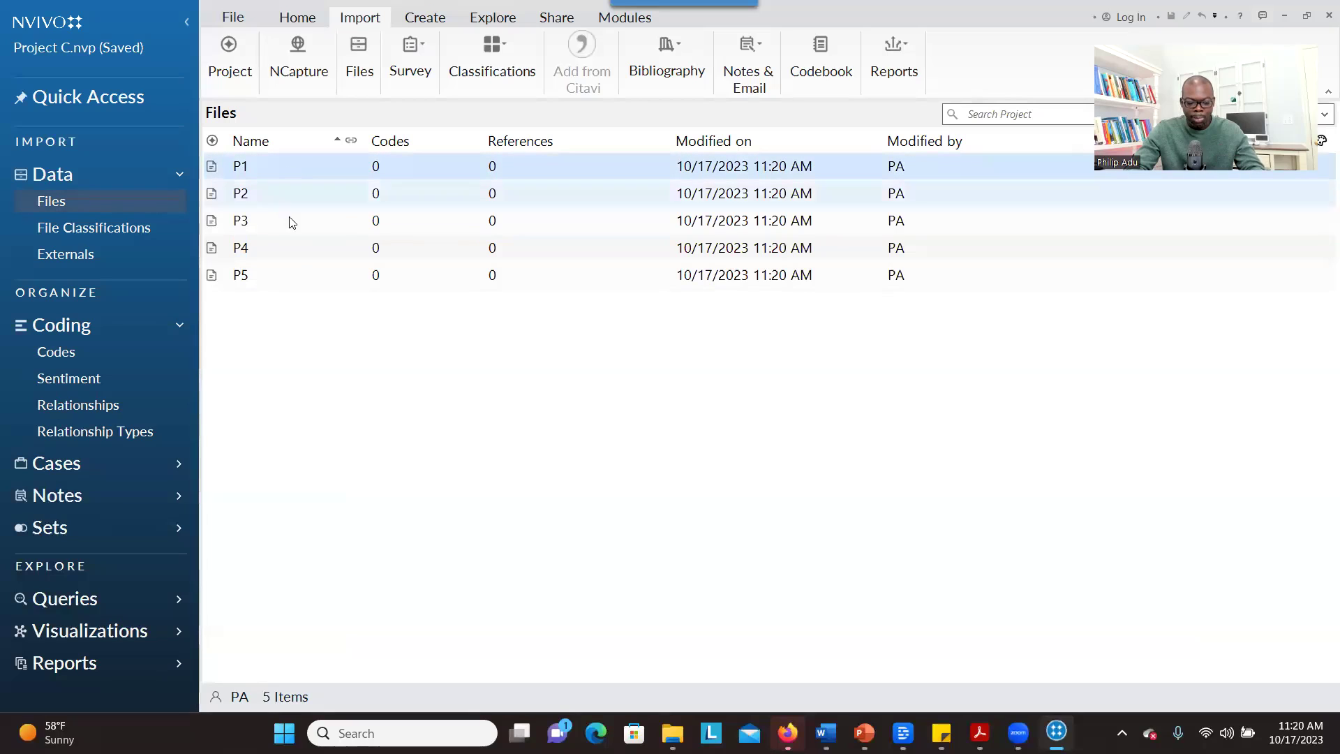
{"action": "left_click", "coordinate": [293, 286], "text": "shift"}
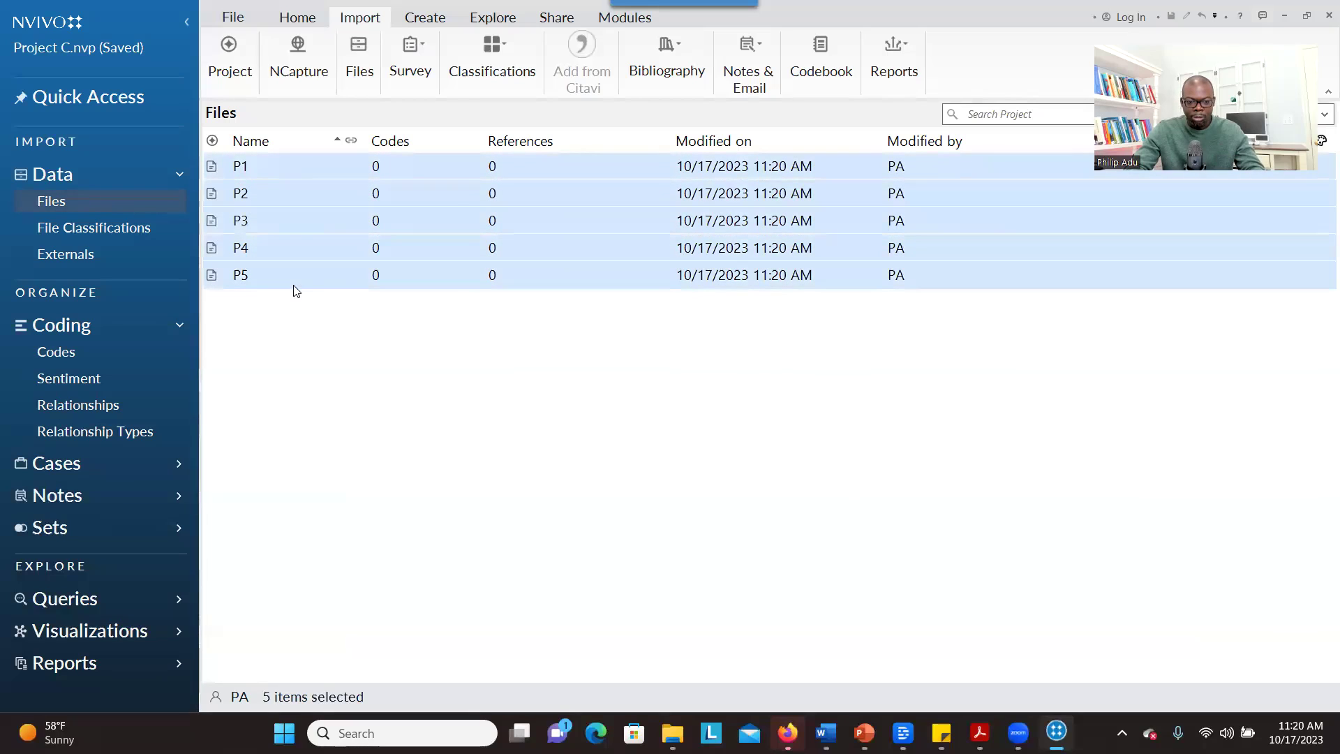
{"action": "right_click", "coordinate": [321, 271]}
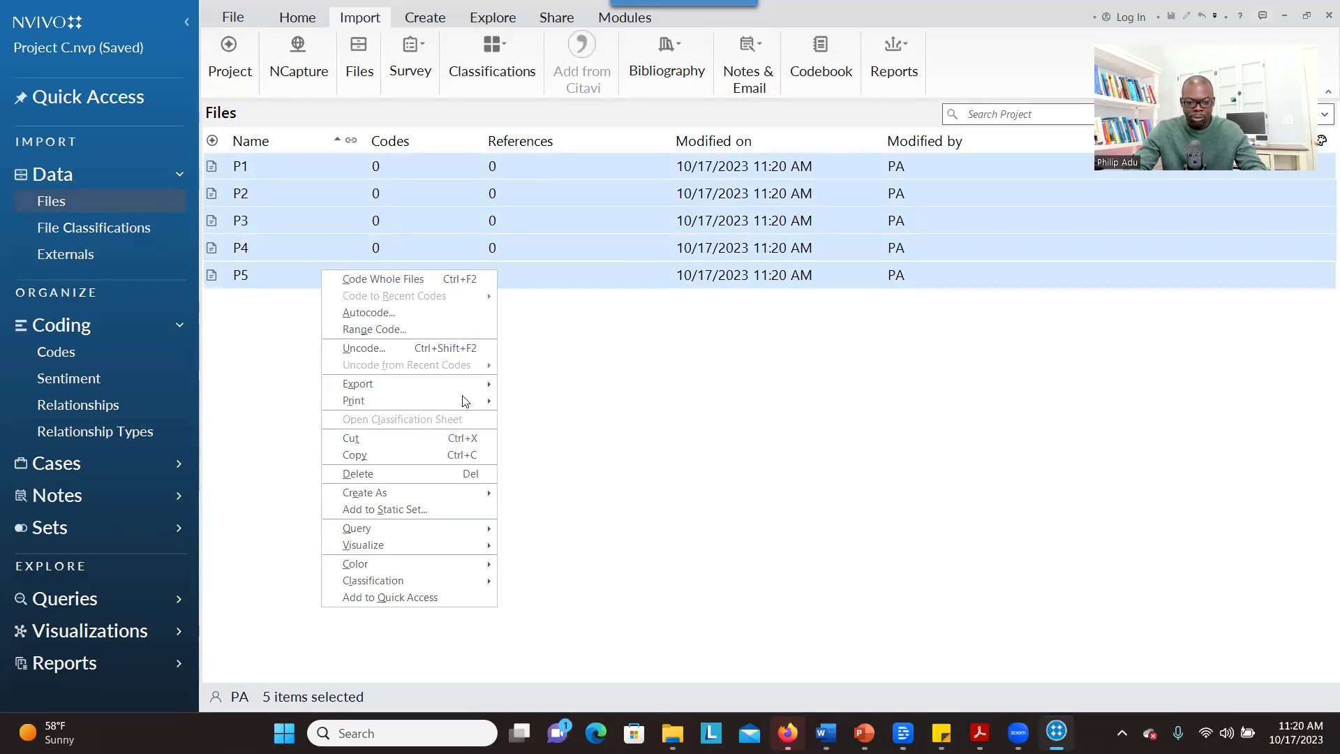
{"action": "mouse_move", "coordinate": [429, 490]}
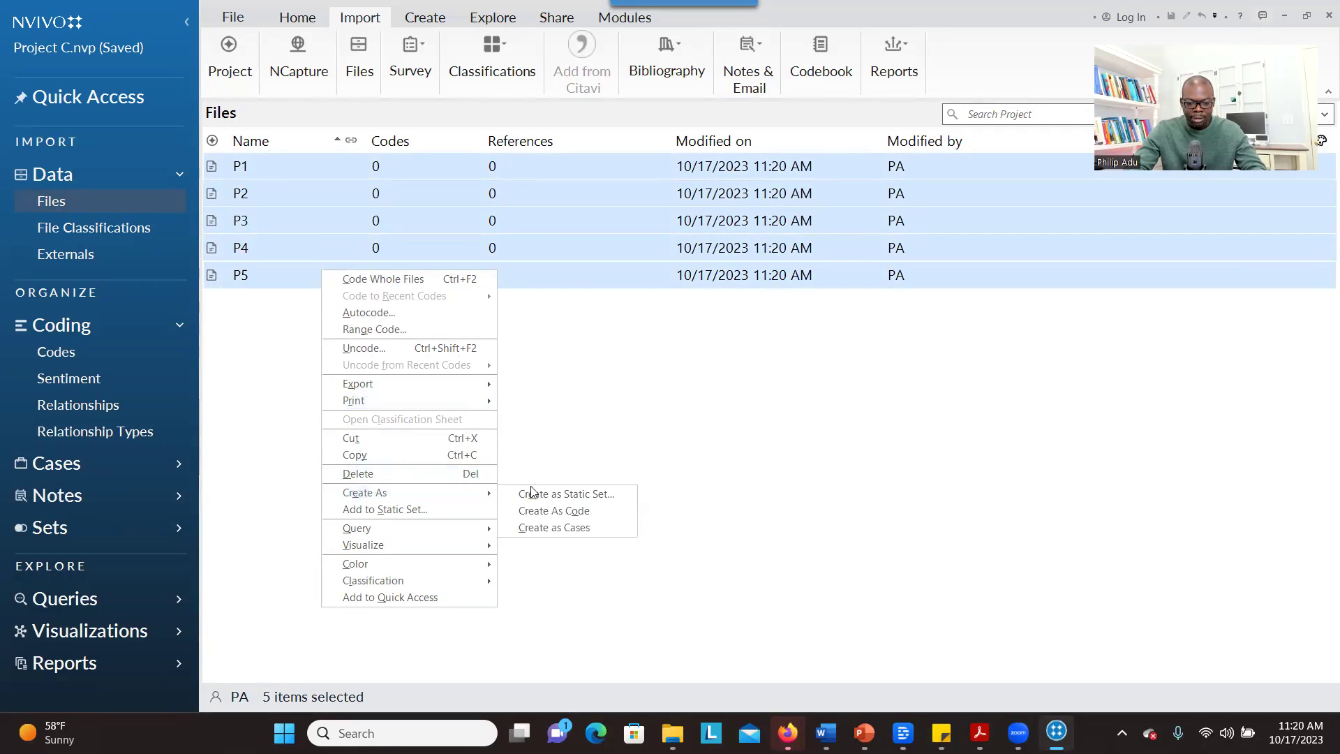
{"action": "left_click", "coordinate": [549, 528]}
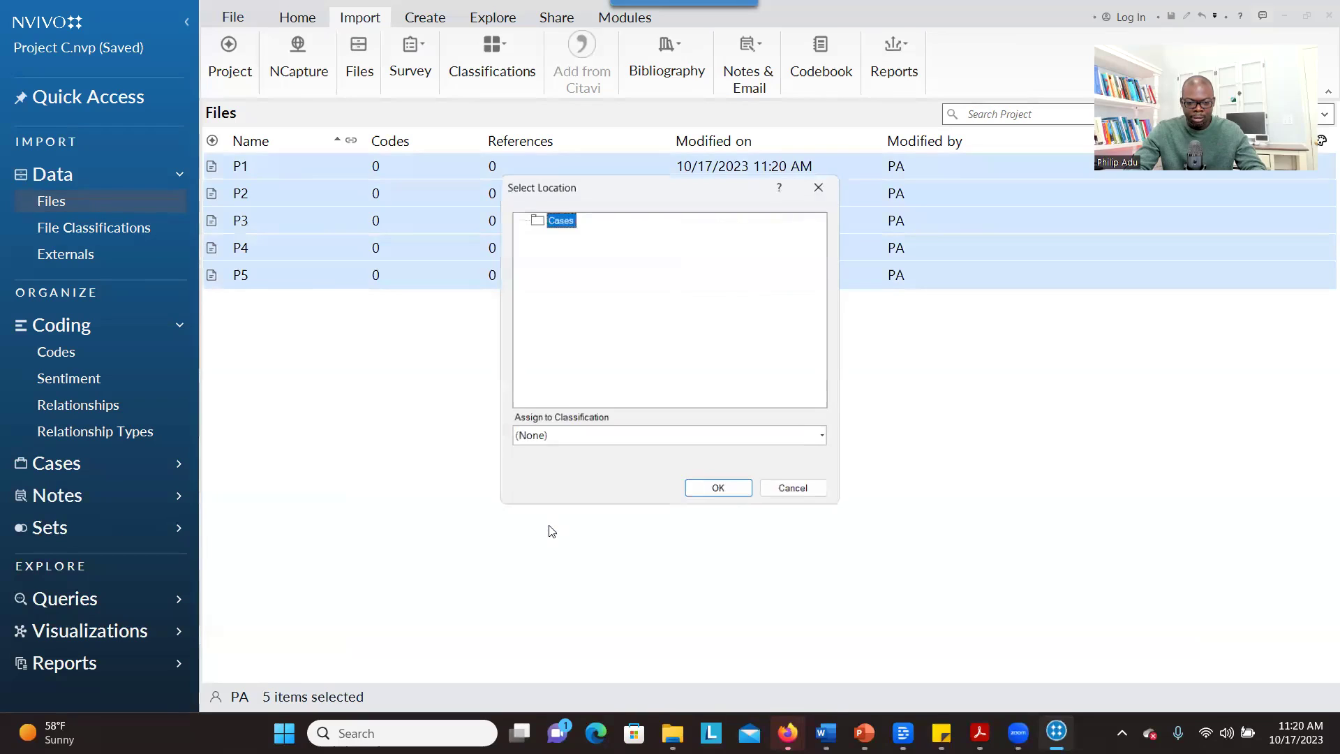
{"action": "left_click", "coordinate": [718, 490]}
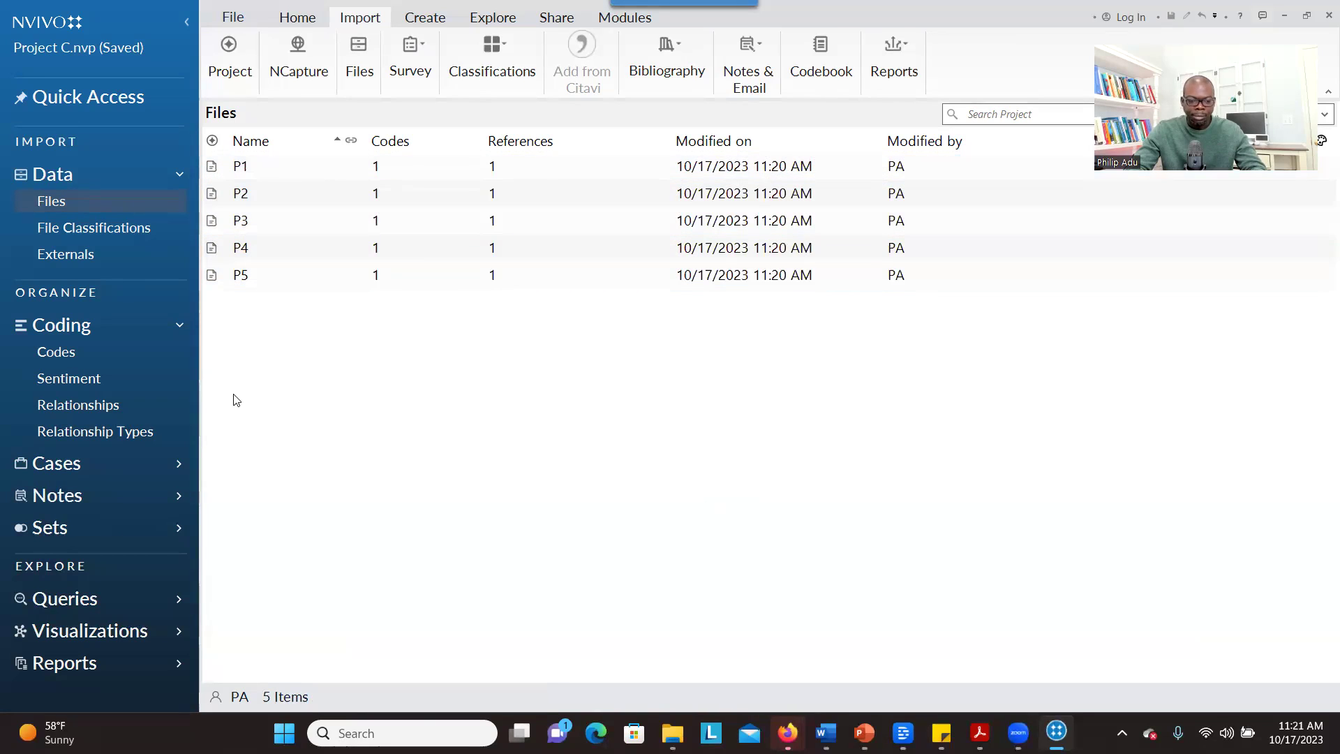
{"action": "left_click", "coordinate": [79, 473]}
Step: Check the P1–P5 cases list, return to Files, and switch to the Excel demographics sheet
{"action": "left_click", "coordinate": [81, 485]}
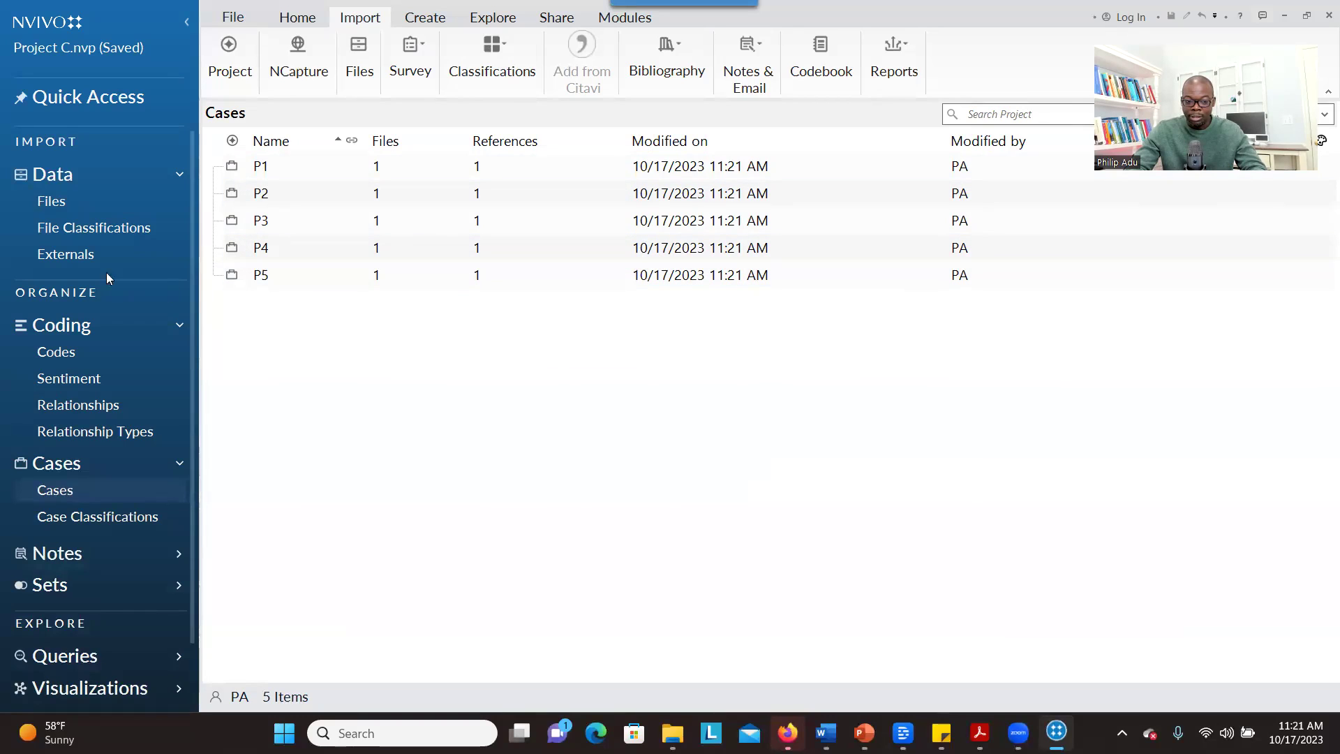
{"action": "left_click", "coordinate": [78, 201]}
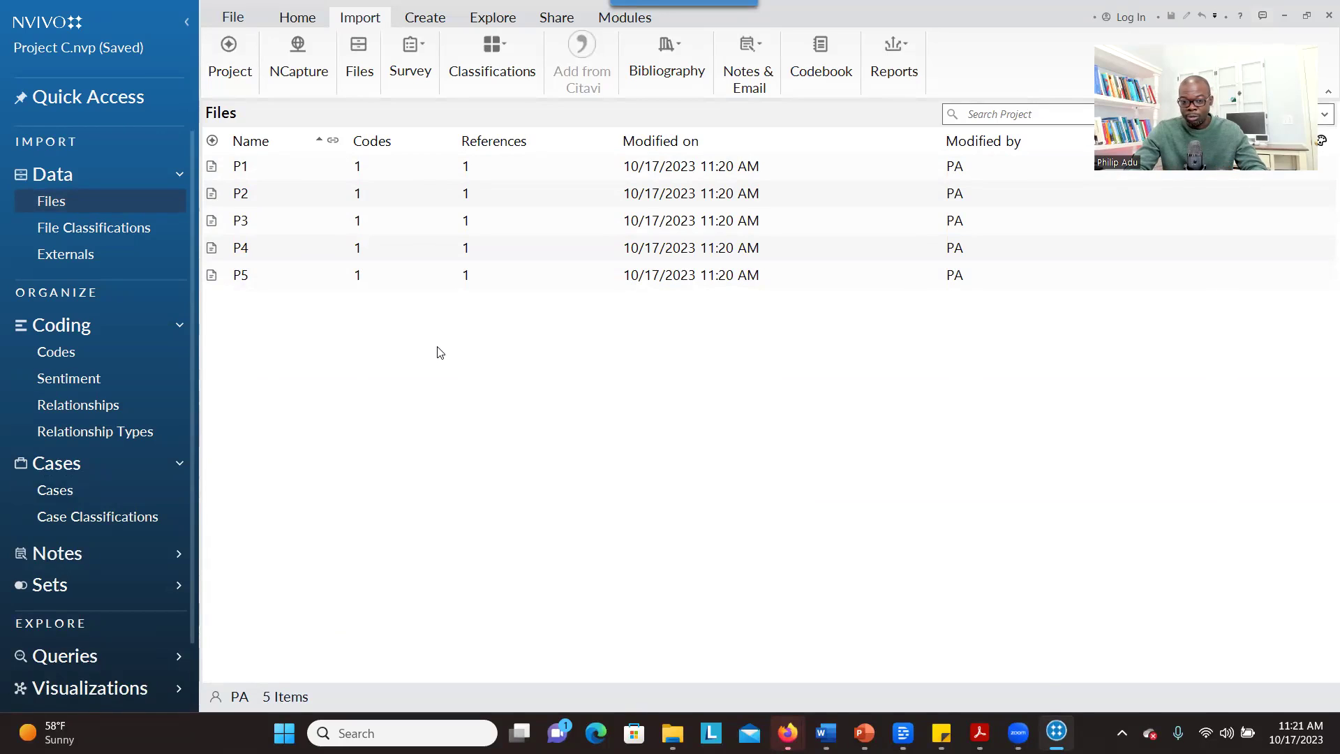
{"action": "mouse_move", "coordinate": [672, 732]}
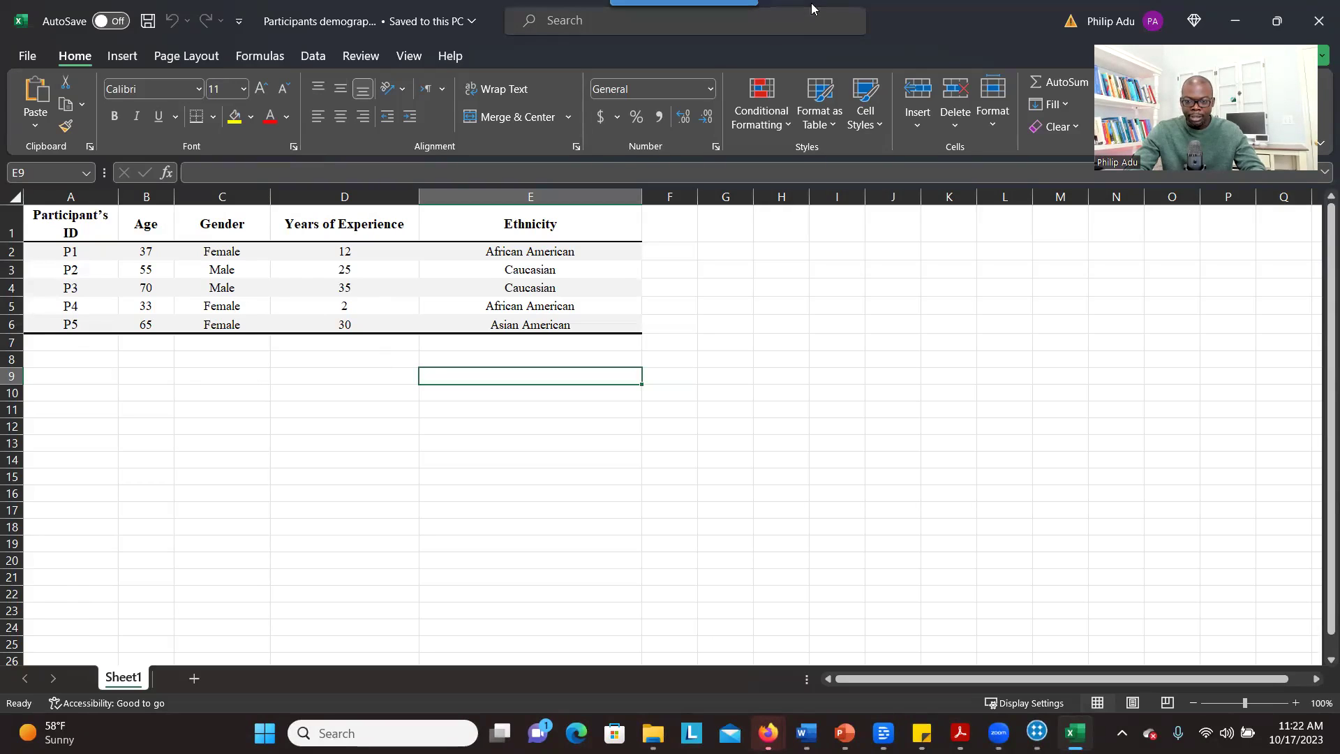
Step: Restore and reposition the Excel demographics window, then close the workbook
{"action": "double_click", "coordinate": [921, 41]}
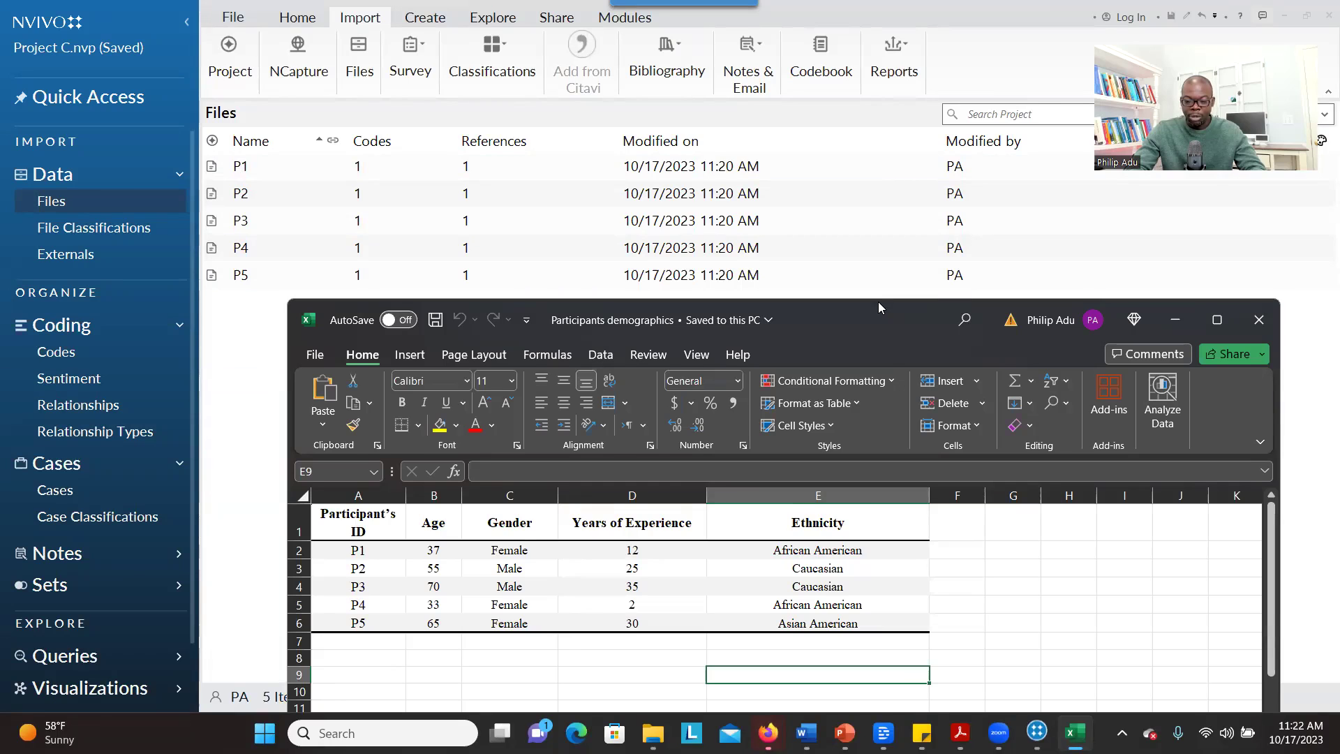
{"action": "left_click_drag", "start_coordinate": [878, 310], "coordinate": [670, 140]}
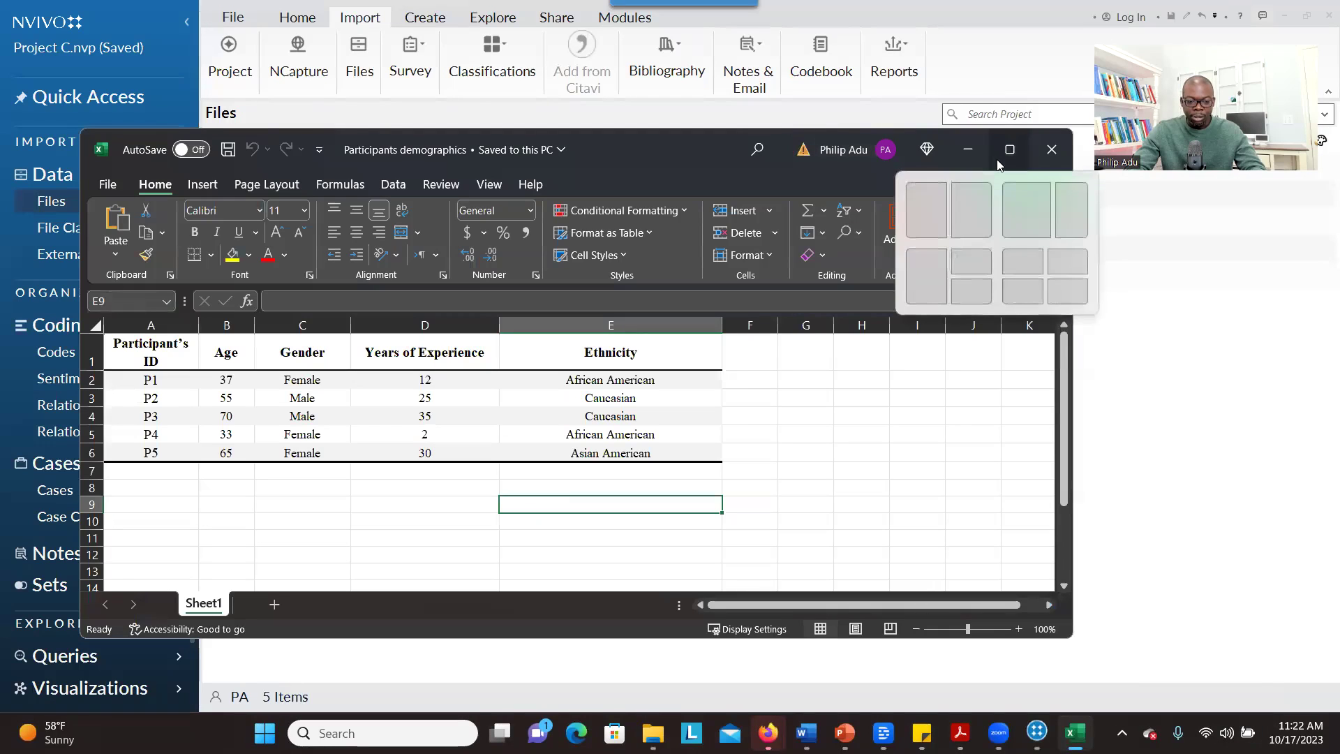
{"action": "left_click", "coordinate": [998, 158]}
{"action": "left_click_drag", "start_coordinate": [604, 18], "coordinate": [604, 243]}
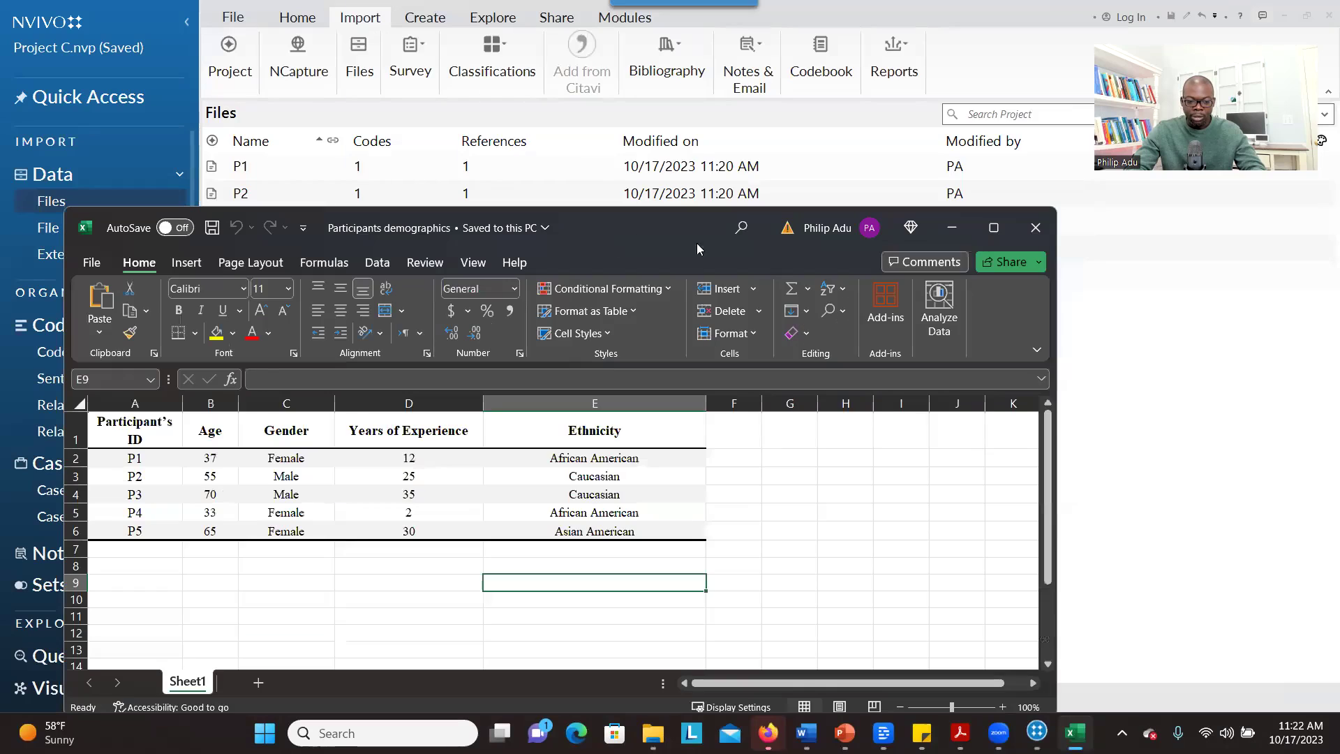
{"action": "left_click", "coordinate": [1027, 237]}
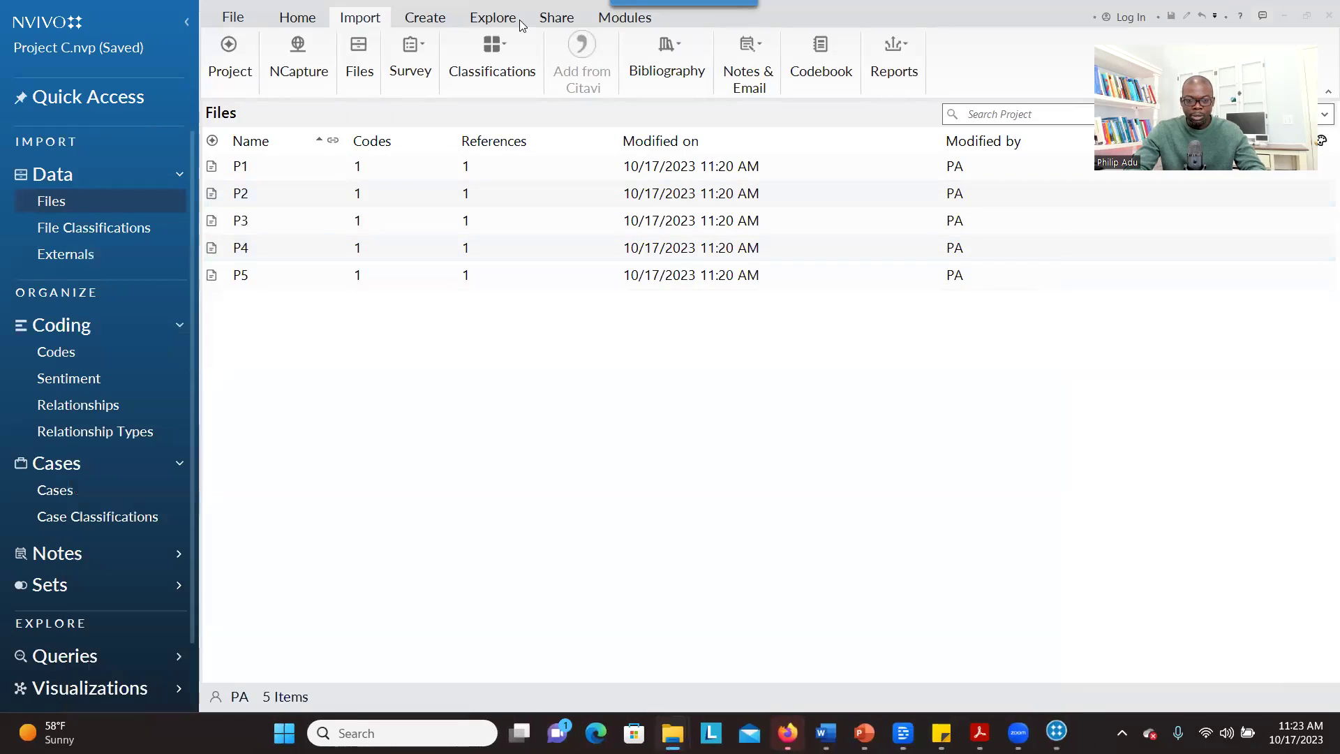
Step: Choose the Participants demographics workbook as the classification sheet to import
{"action": "left_click", "coordinate": [498, 73]}
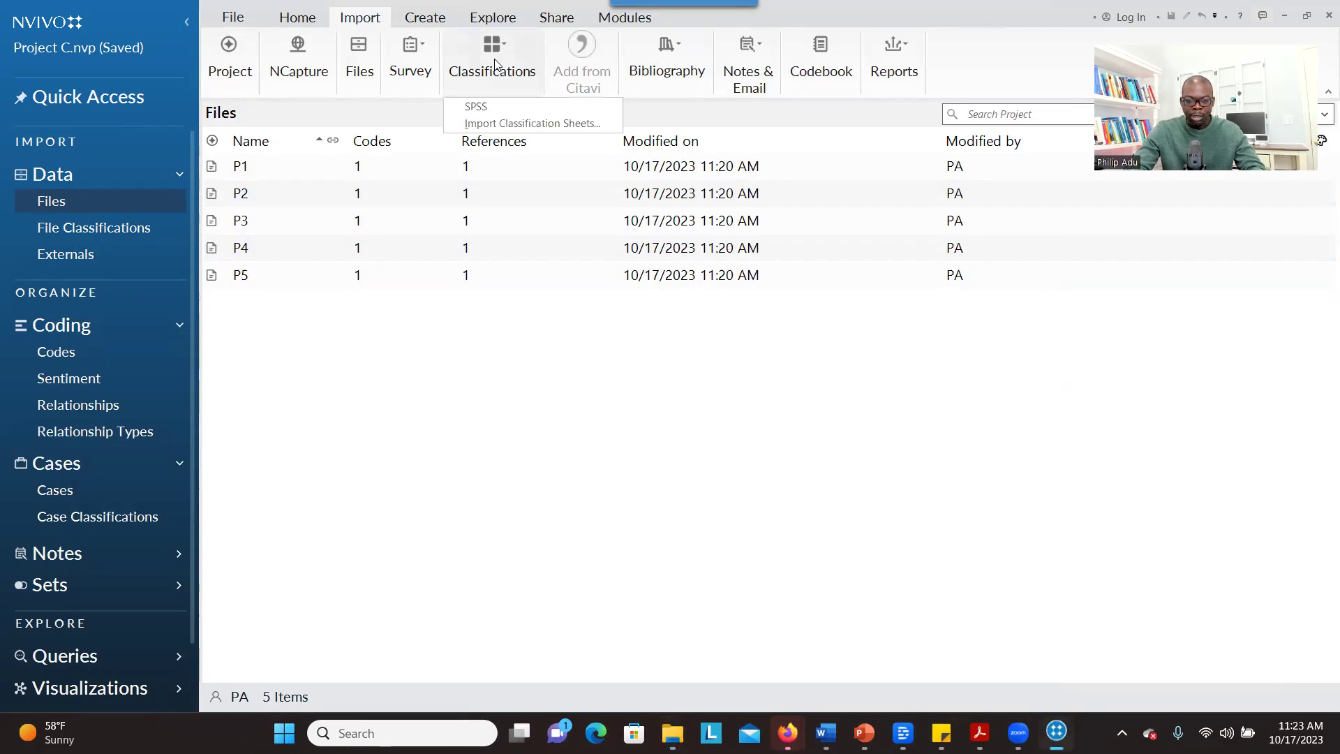
{"action": "left_click", "coordinate": [502, 125]}
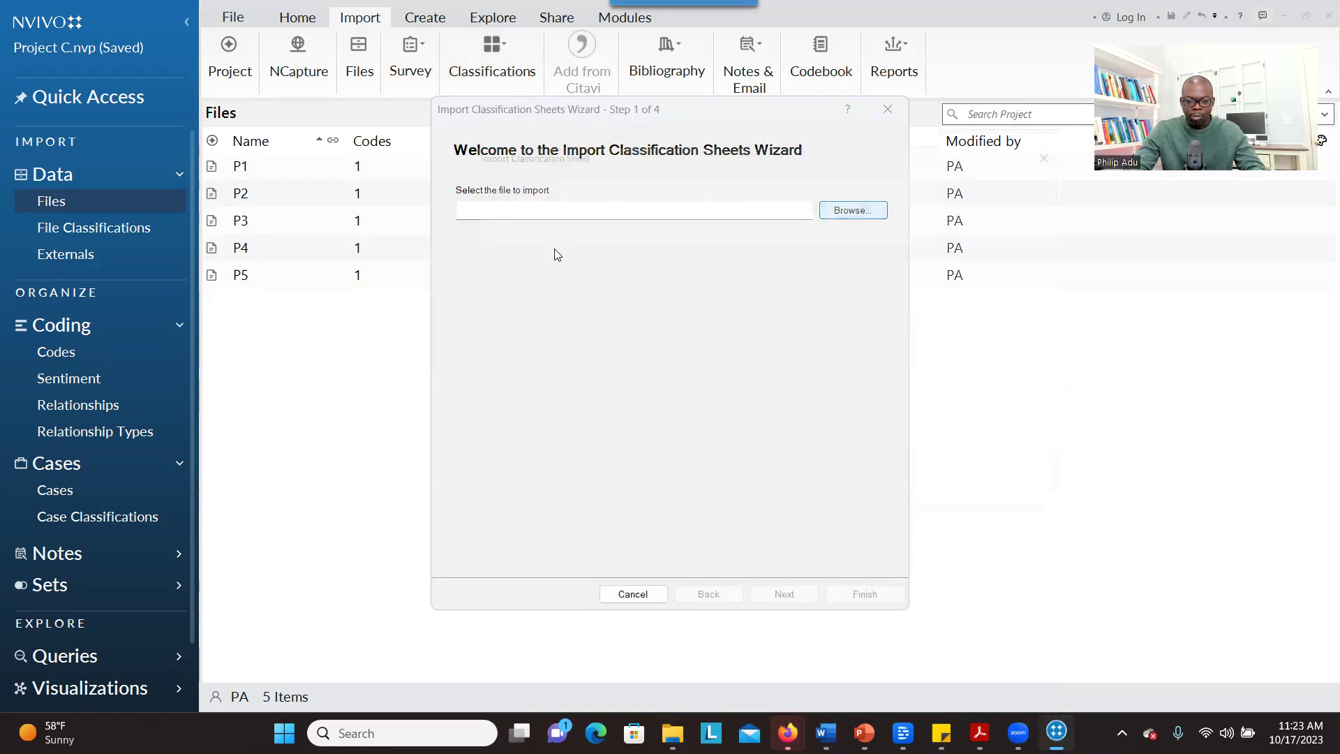
{"action": "left_click", "coordinate": [853, 210]}
{"action": "double_click", "coordinate": [765, 264]}
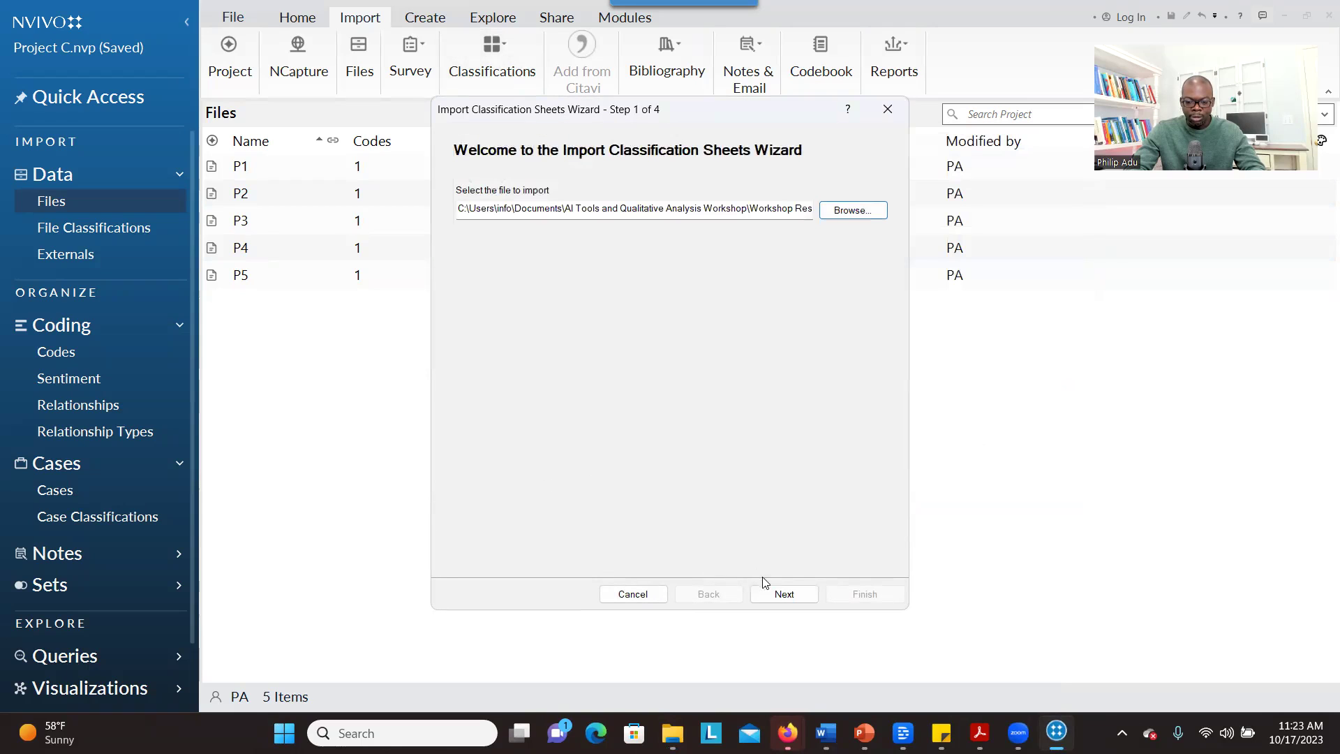
{"action": "left_click", "coordinate": [776, 594]}
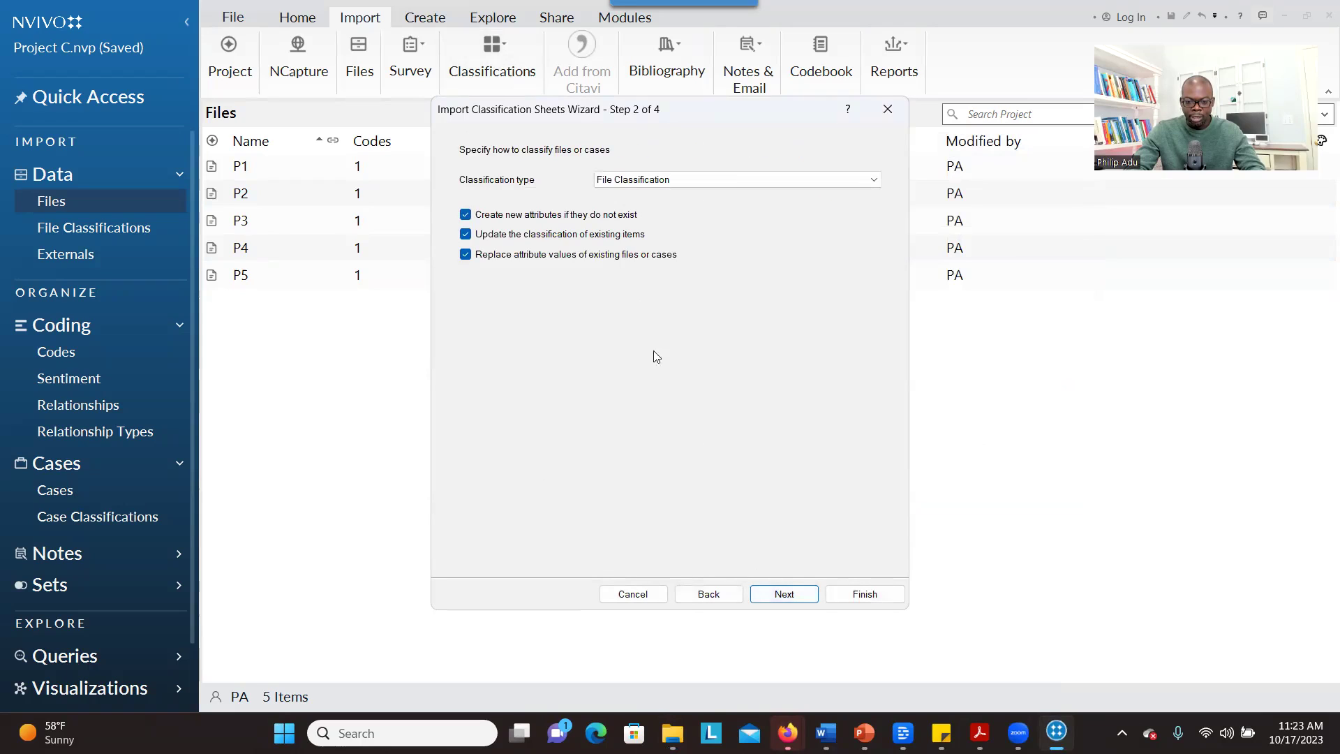
Step: Import it as a Case Classification with cases identified As names
{"action": "left_click", "coordinate": [636, 180]}
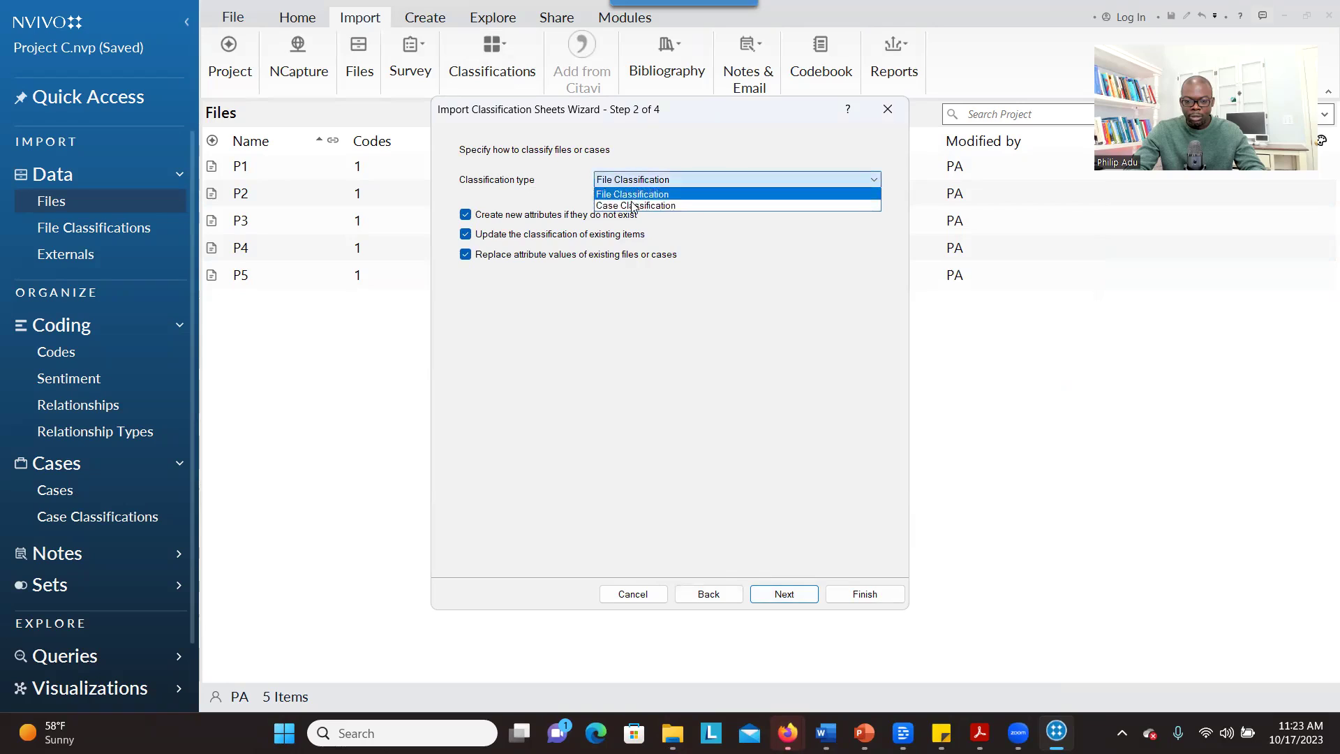
{"action": "left_click", "coordinate": [635, 206]}
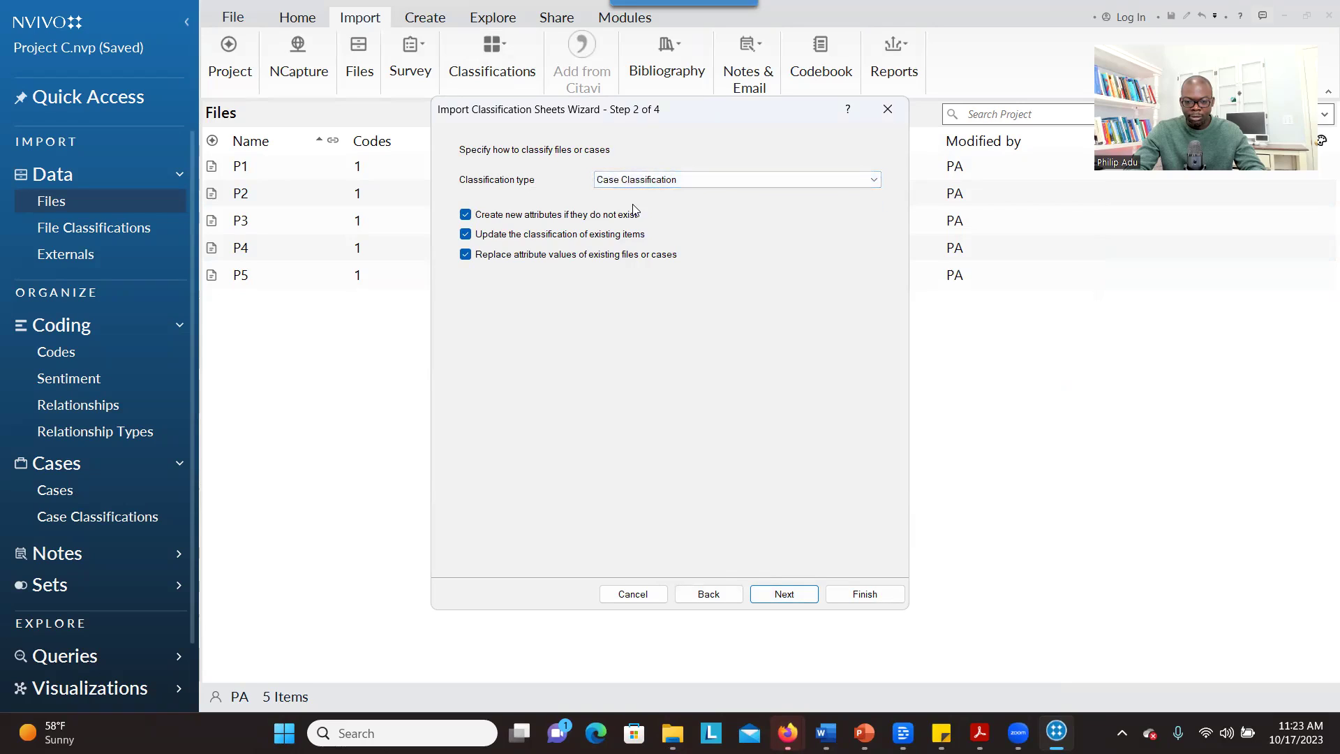
{"action": "left_click", "coordinate": [781, 599]}
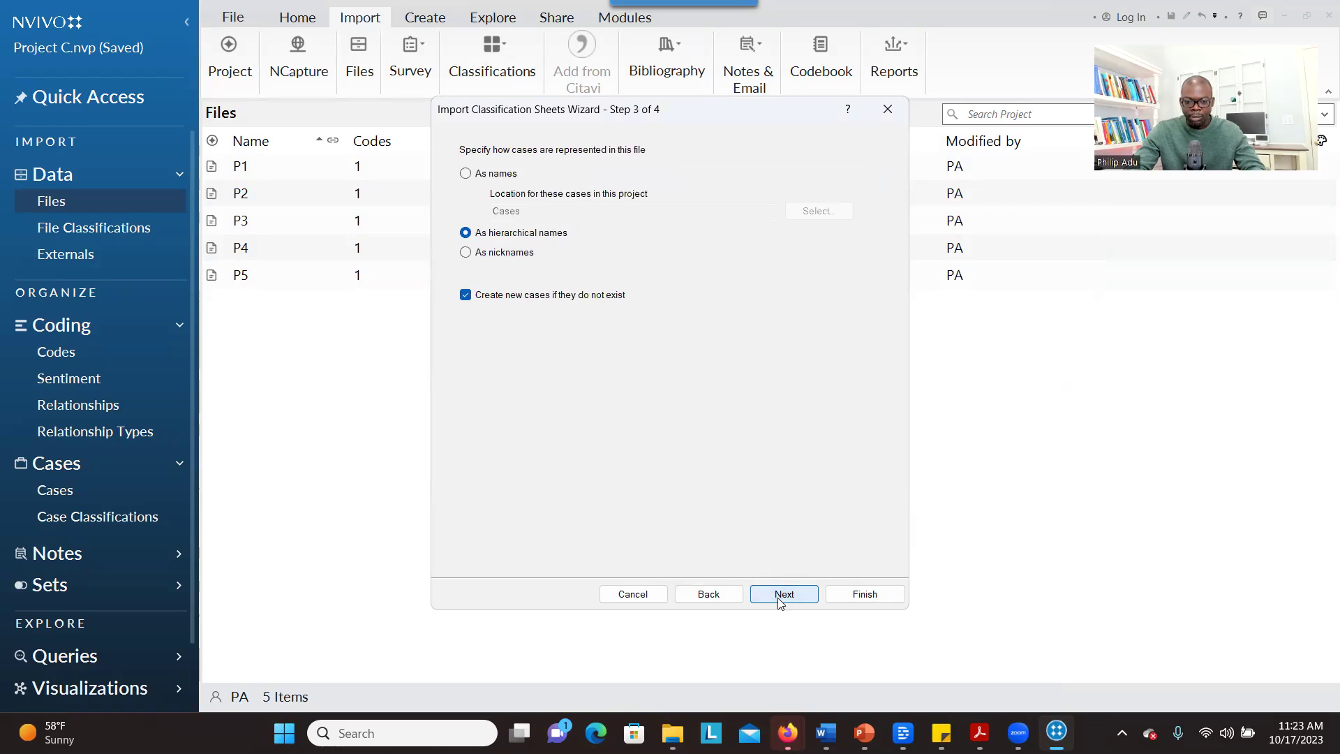
{"action": "left_click", "coordinate": [466, 174]}
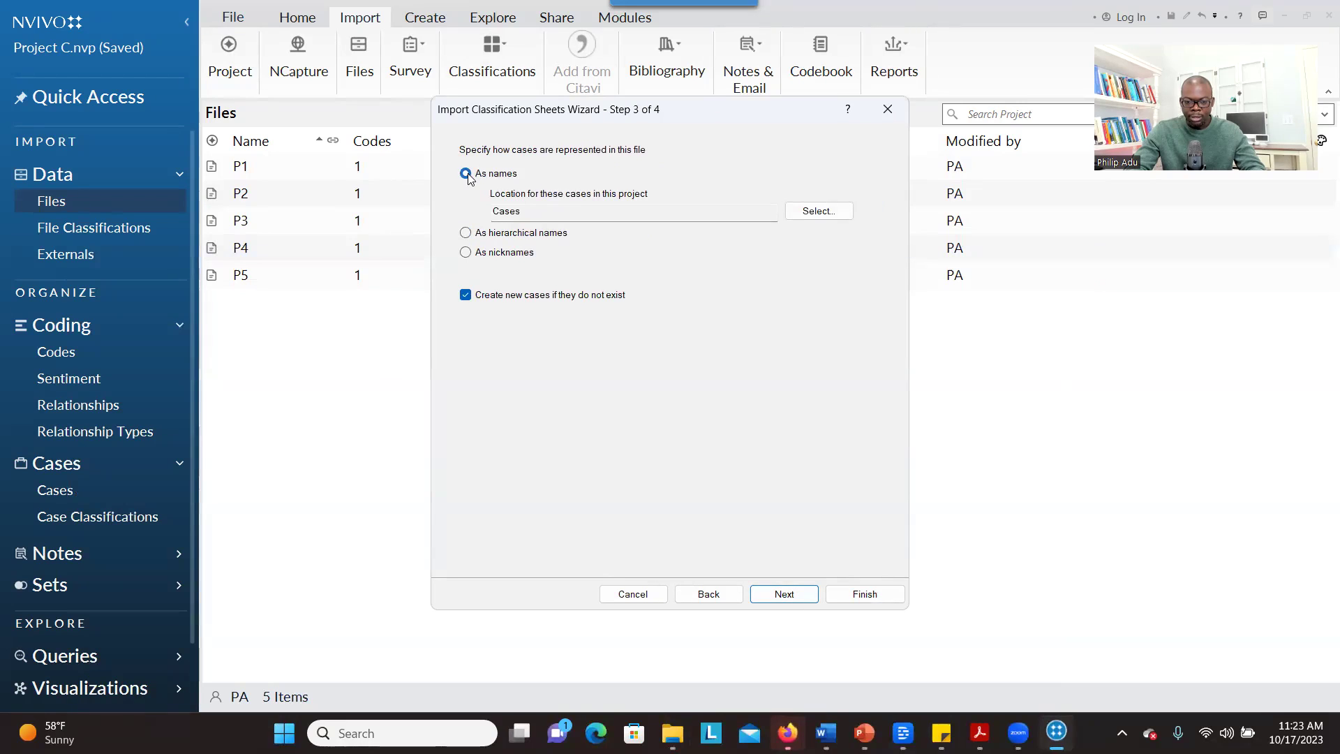
{"action": "left_click", "coordinate": [783, 595]}
{"action": "left_click", "coordinate": [846, 593]}
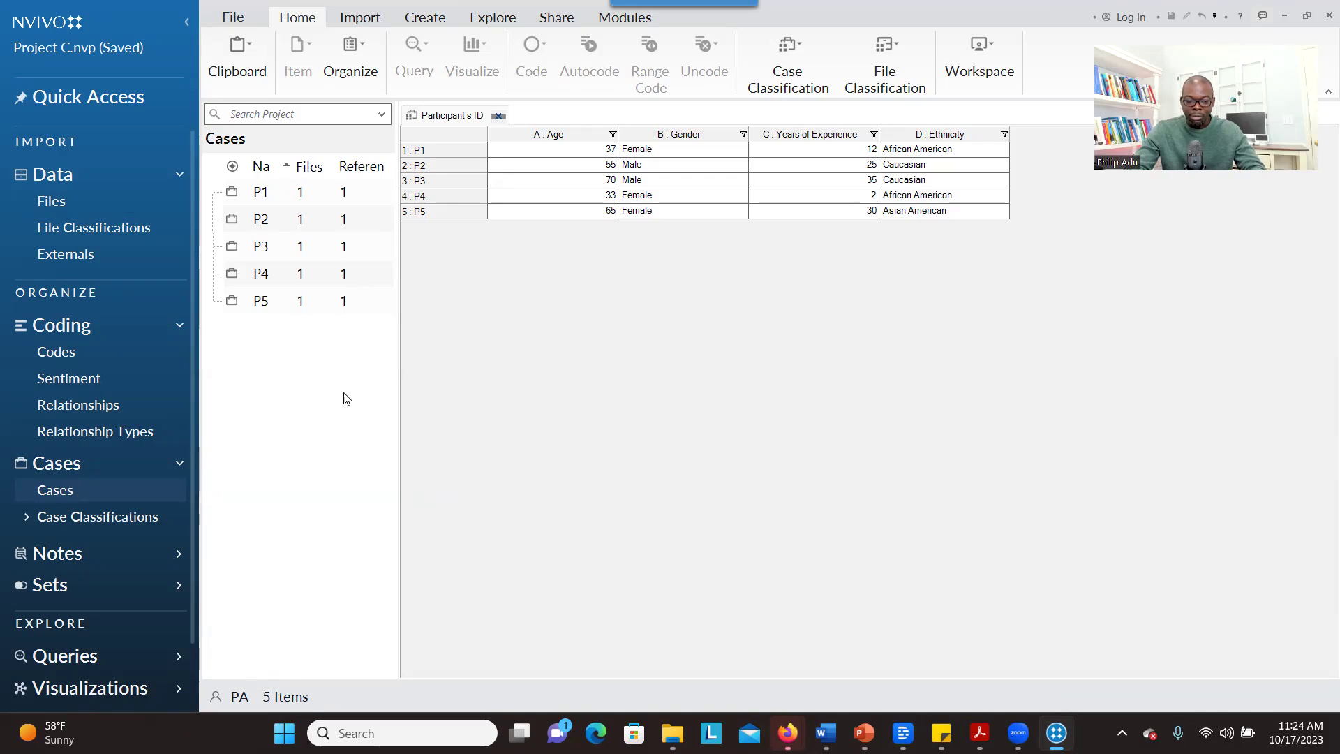
Step: Create a new project titled 'Project D' with autosave turned on
{"action": "key", "text": "ctrl+n"}
{"action": "type", "text": "Projec"}
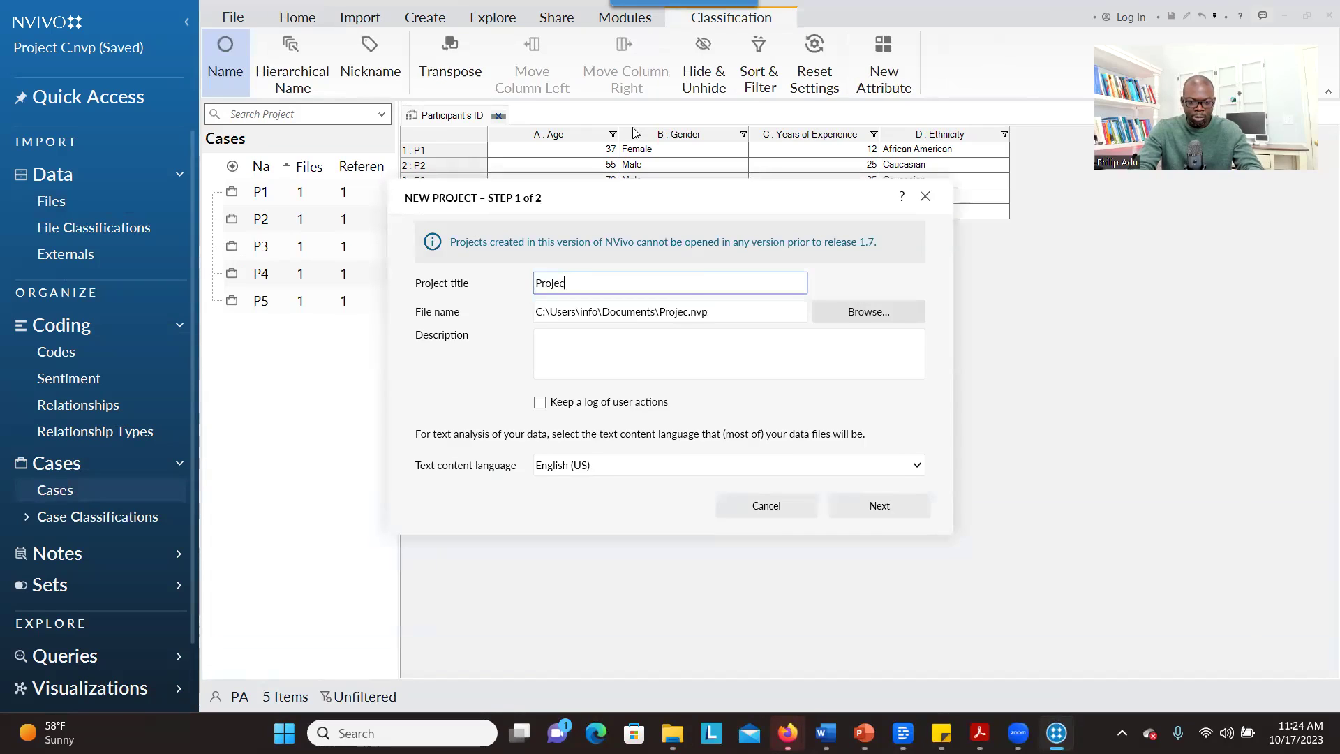
{"action": "type", "text": "t D"}
{"action": "left_click", "coordinate": [865, 511]}
{"action": "left_click", "coordinate": [776, 263]}
{"action": "left_click", "coordinate": [847, 502]}
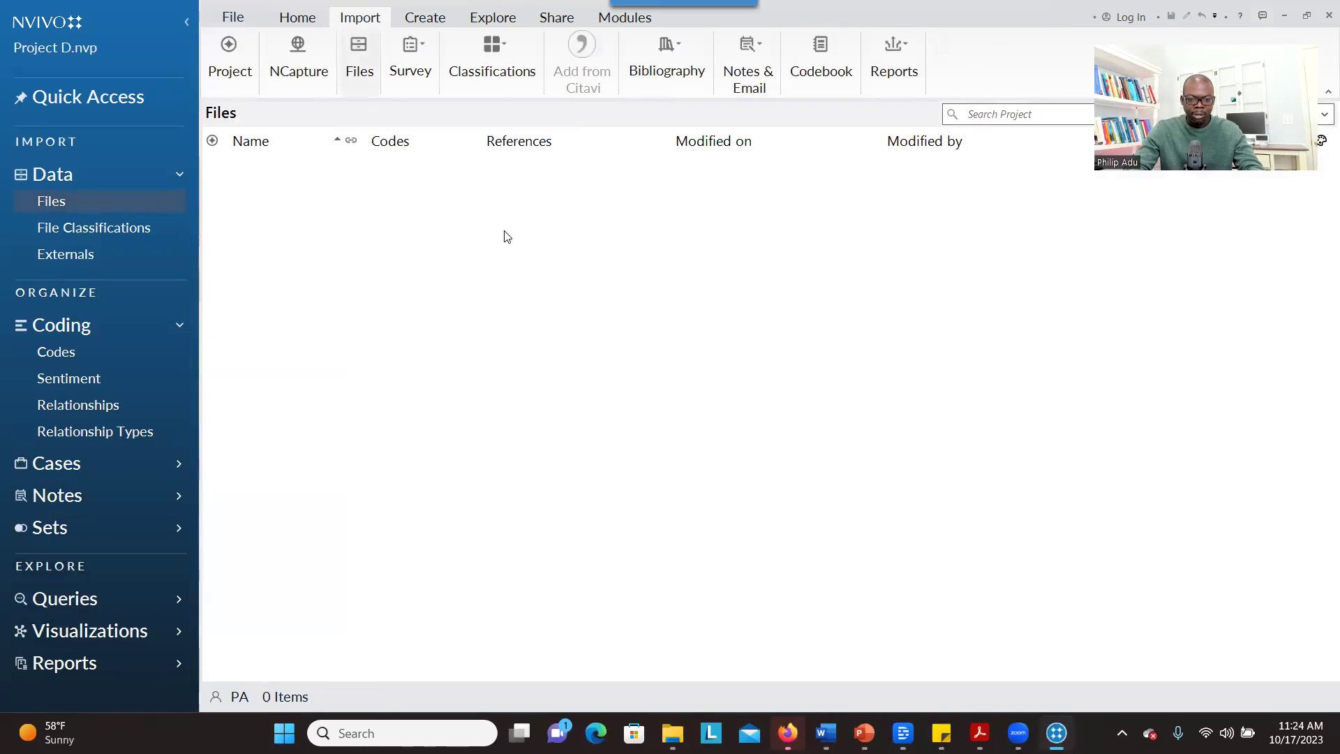
Step: Import the P1 through P5 documents into Project D's Files list
{"action": "left_click", "coordinate": [782, 436]}
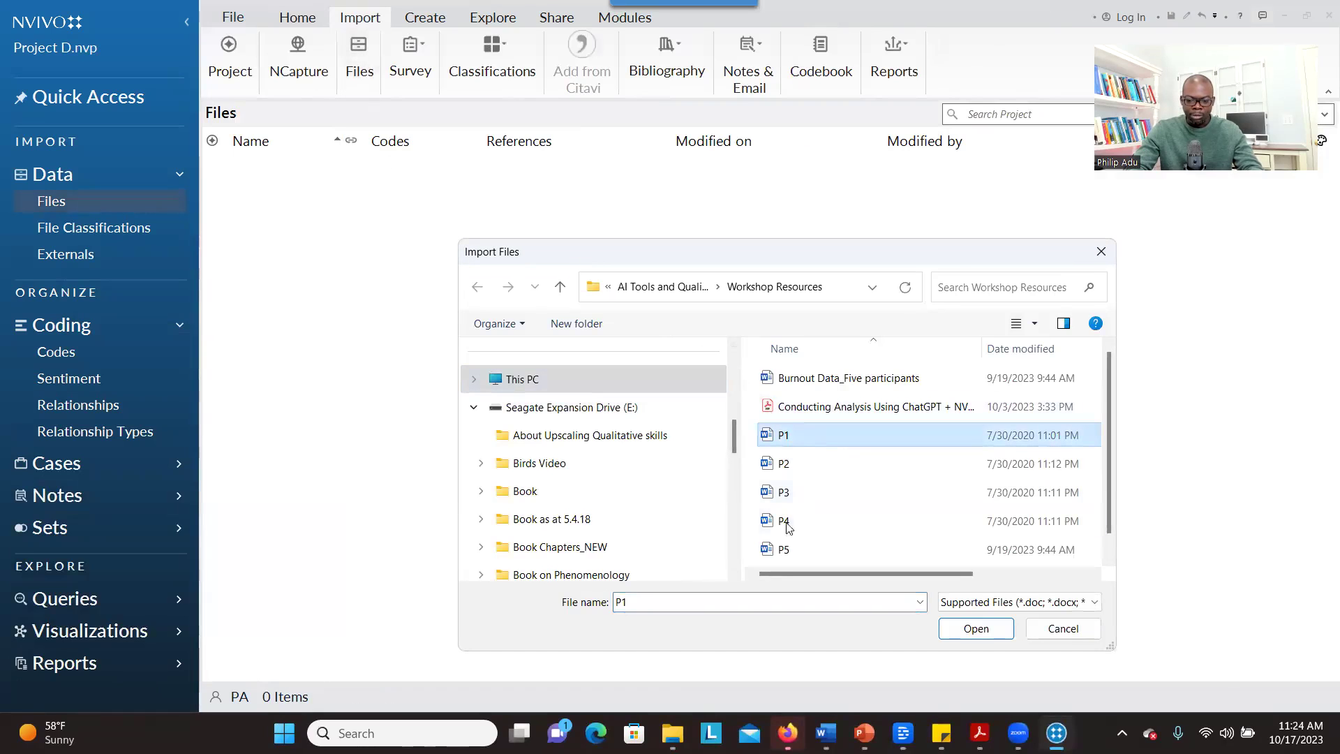
{"action": "left_click", "coordinate": [783, 549], "text": "shift"}
{"action": "left_click", "coordinate": [976, 628]}
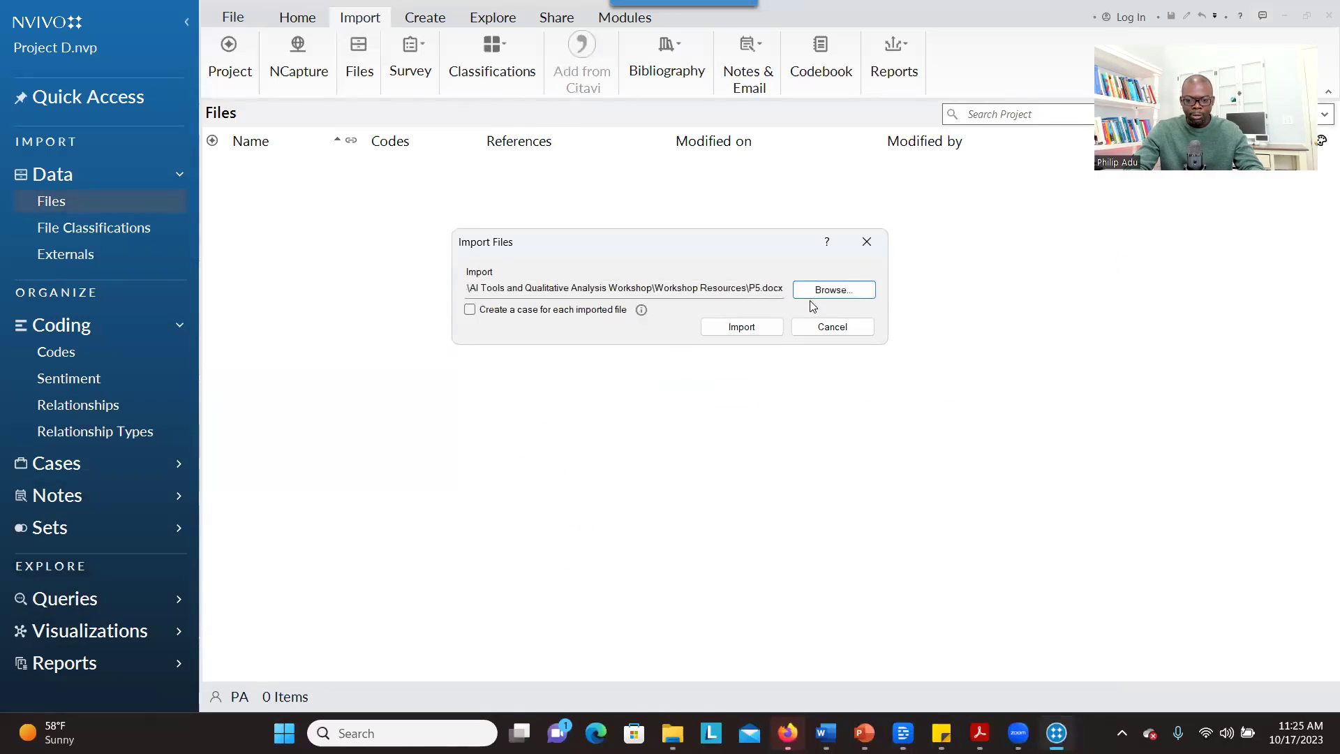
{"action": "left_click", "coordinate": [756, 325]}
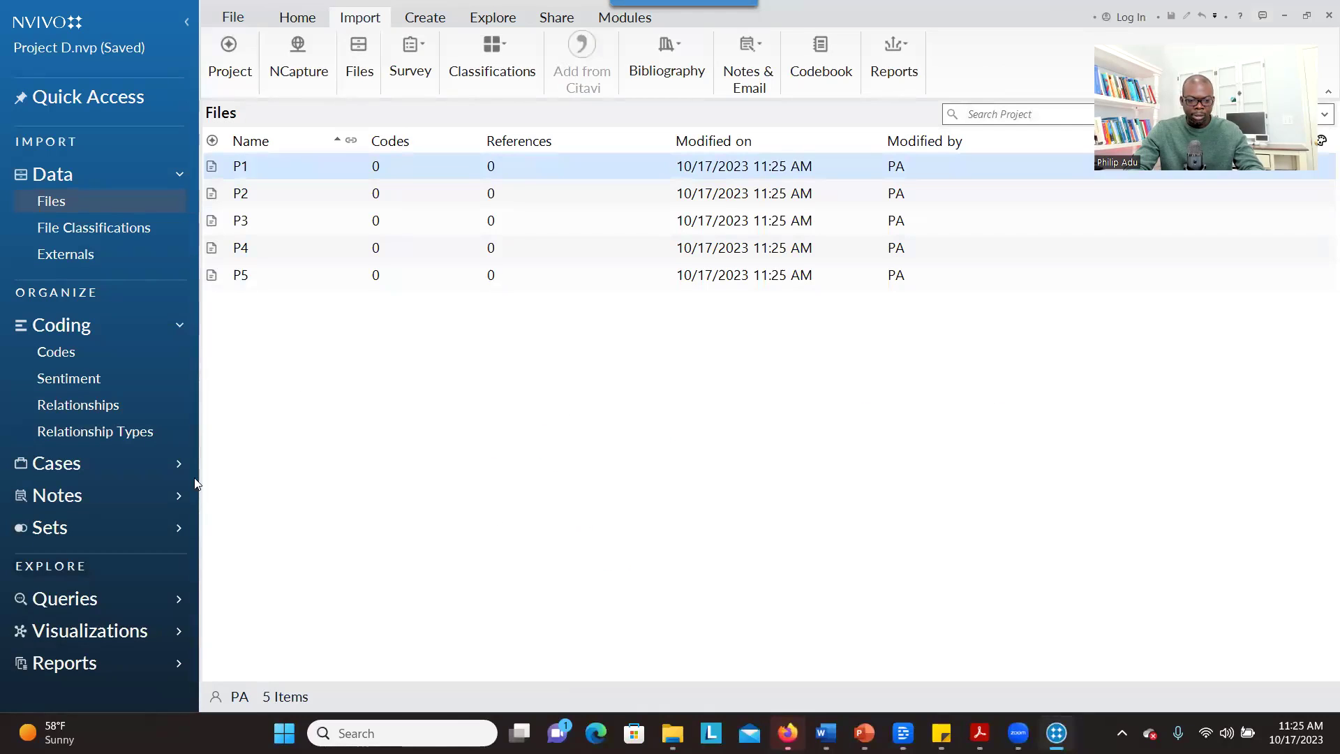
{"action": "left_click", "coordinate": [125, 466]}
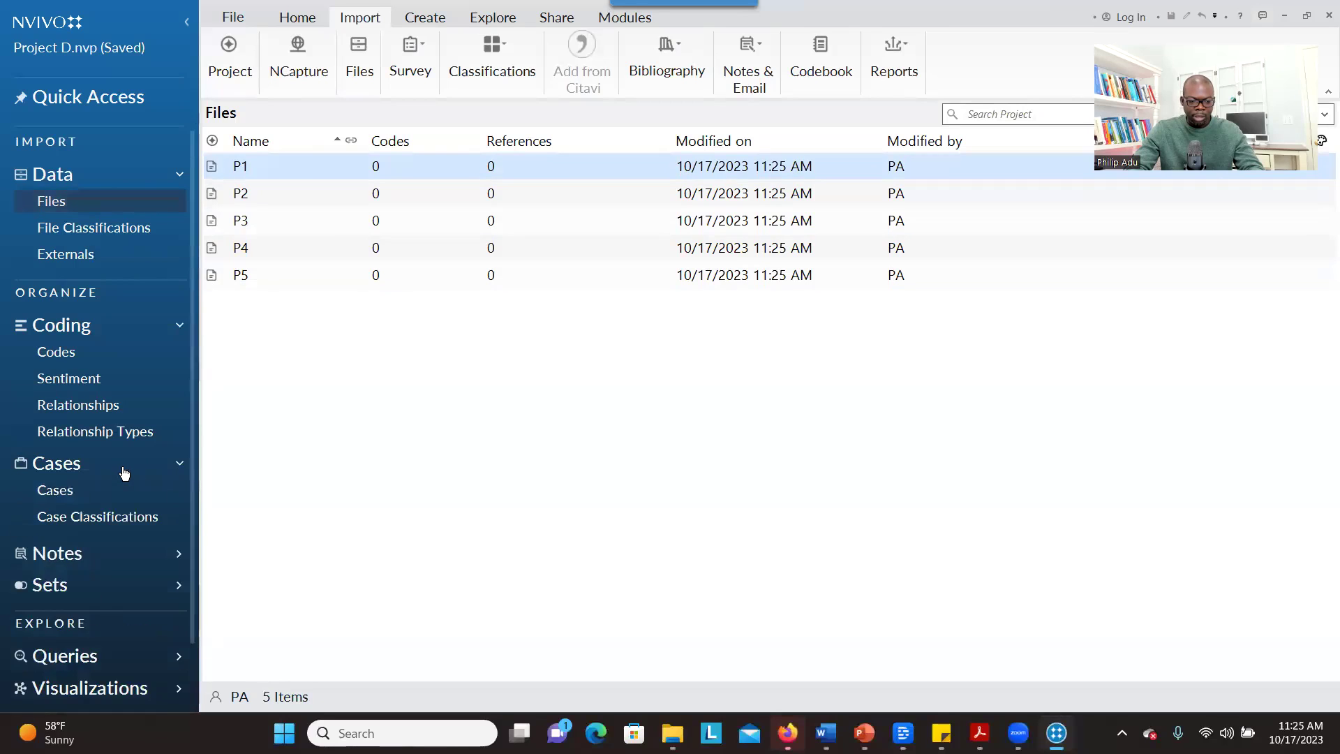
Step: Add a new case classification named 'Particicipant Demographics' under Case Classifications
{"action": "left_click", "coordinate": [93, 518]}
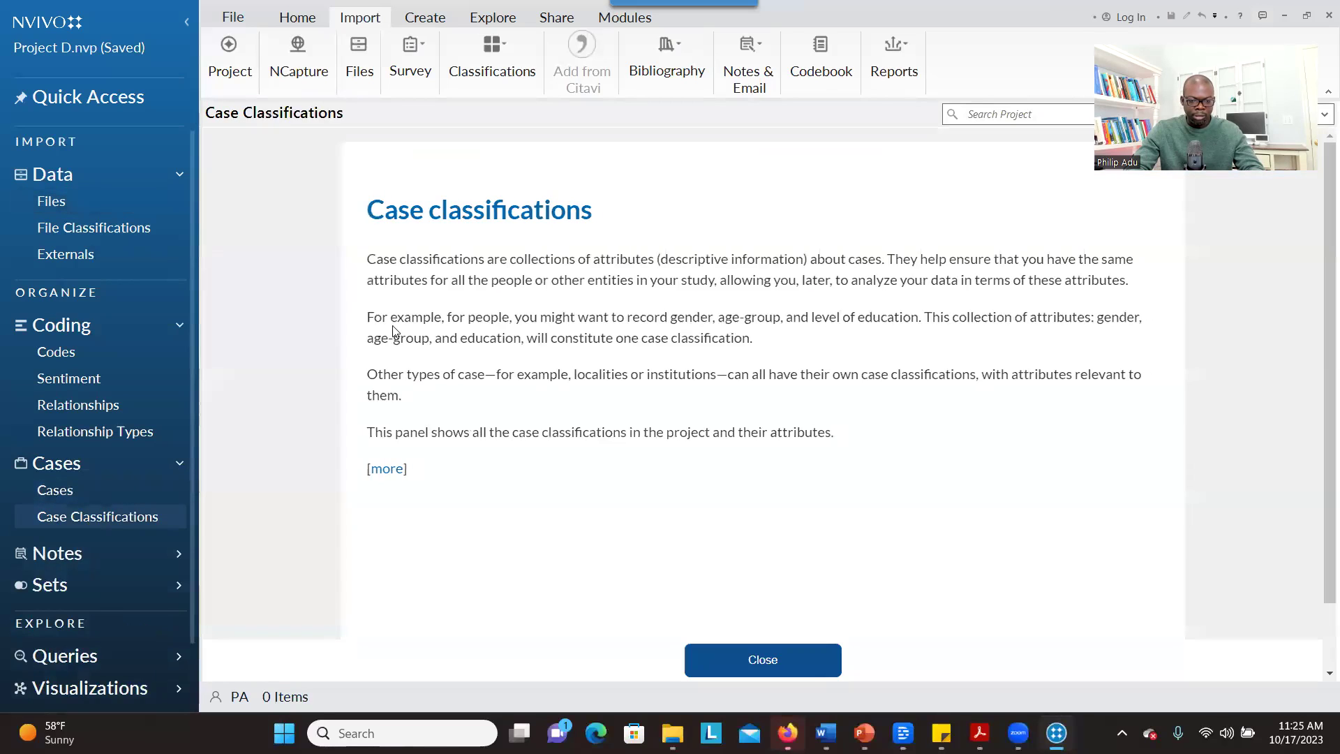
{"action": "left_click", "coordinate": [802, 663]}
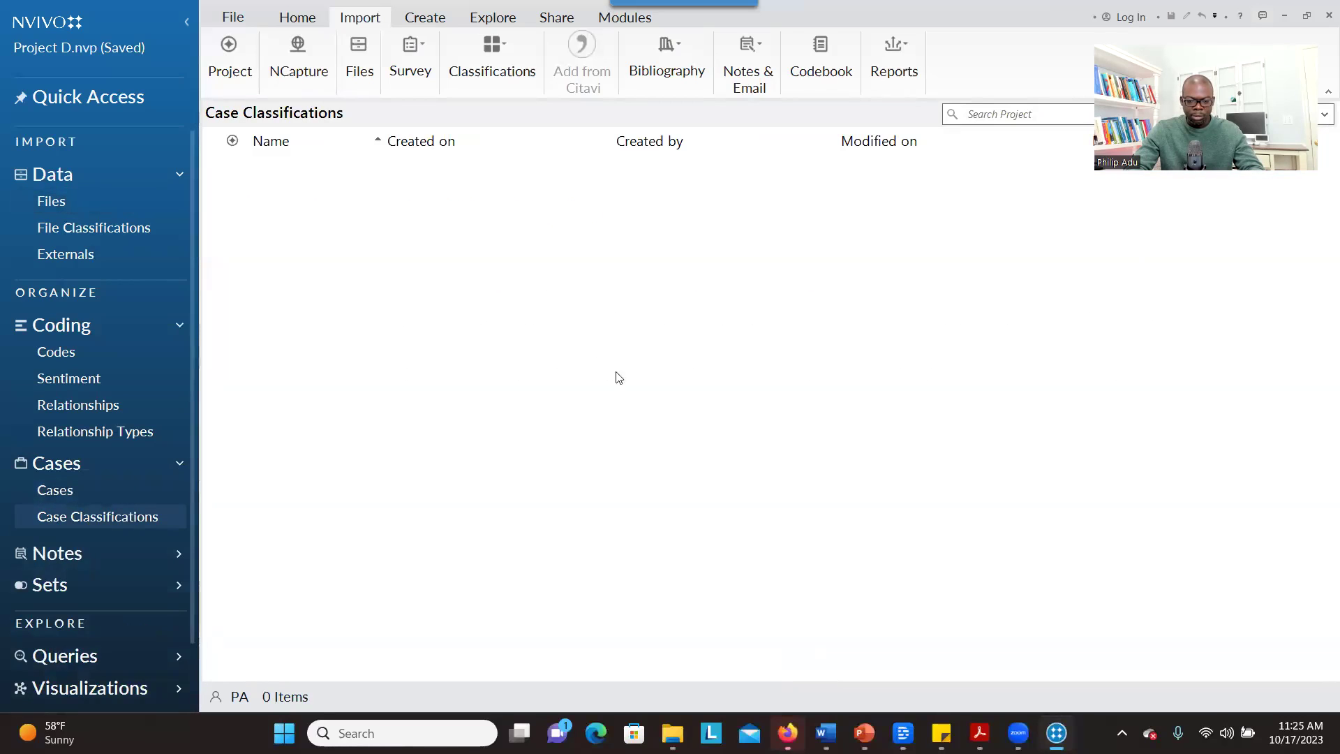
{"action": "right_click", "coordinate": [532, 330]}
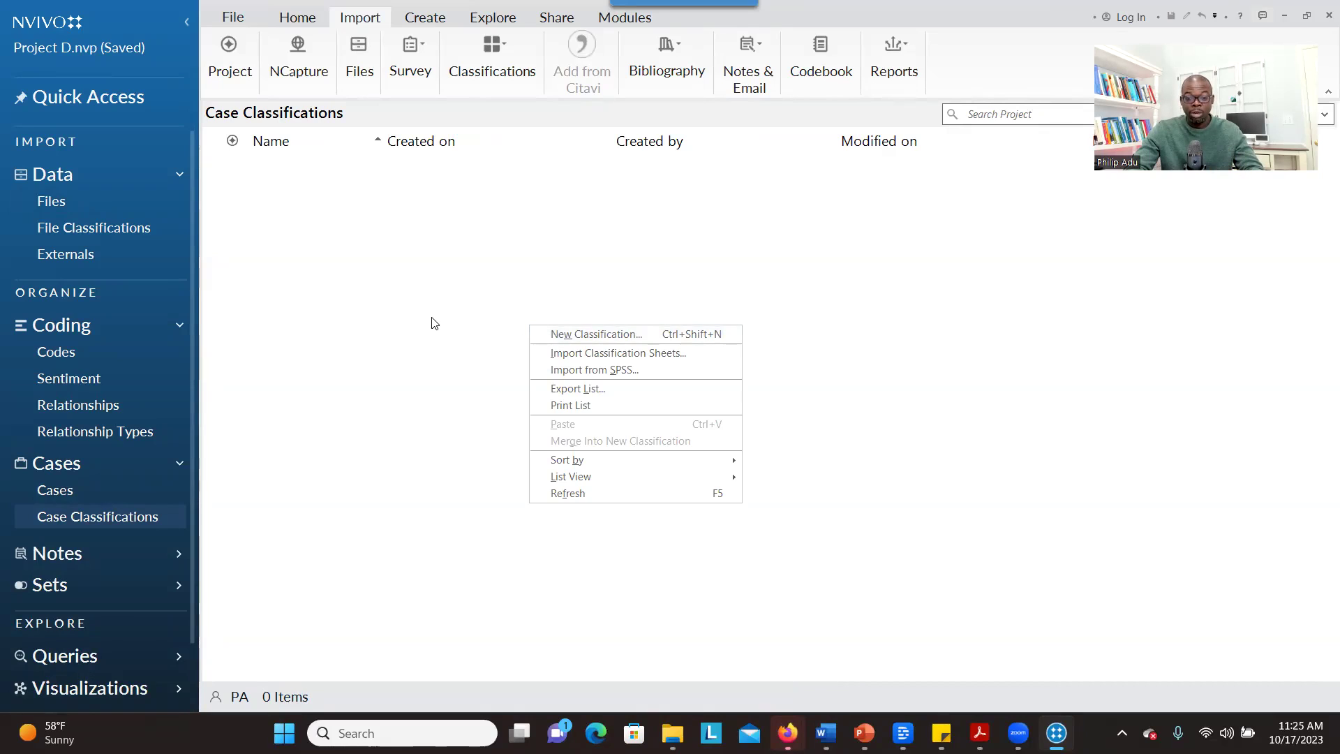
{"action": "left_click", "coordinate": [560, 336]}
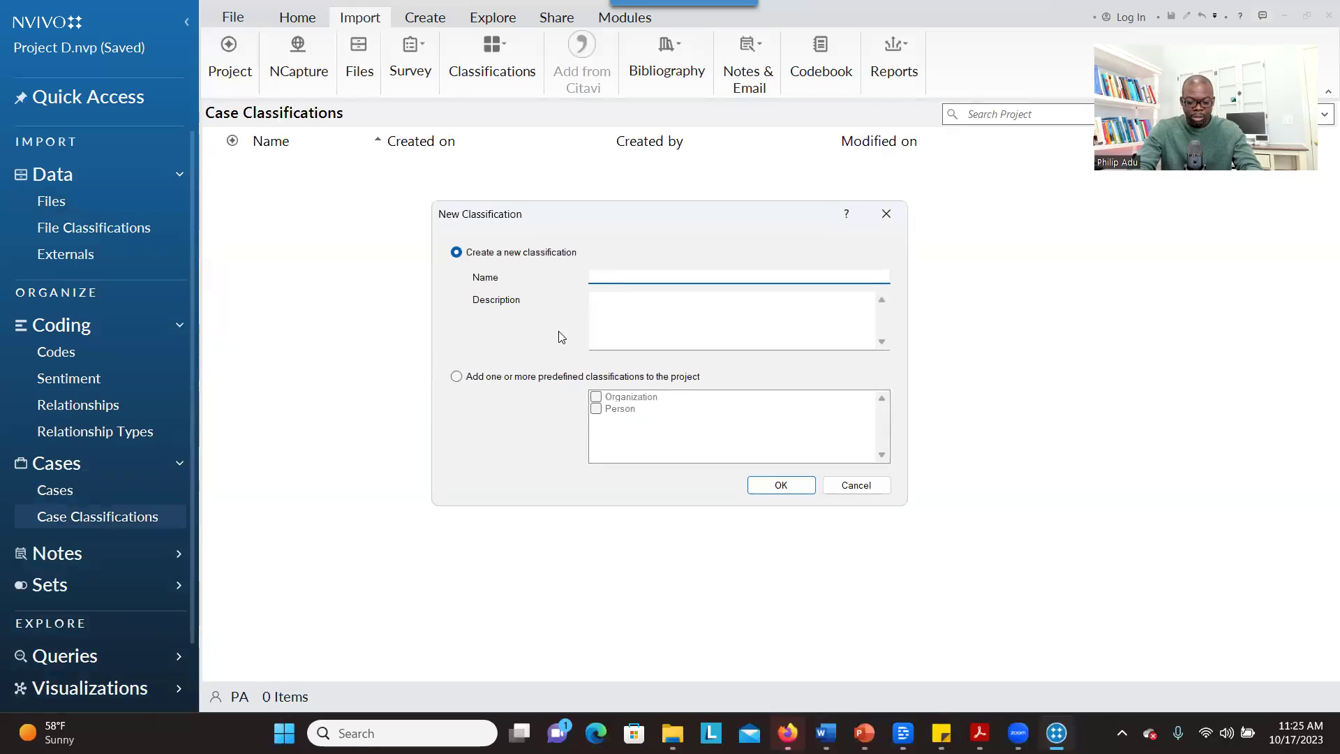
{"action": "type", "text": "Particicipants"}
{"action": "key", "text": "BackSpace"}
{"action": "type", "text": "Demographics"}
{"action": "left_click", "coordinate": [622, 307]}
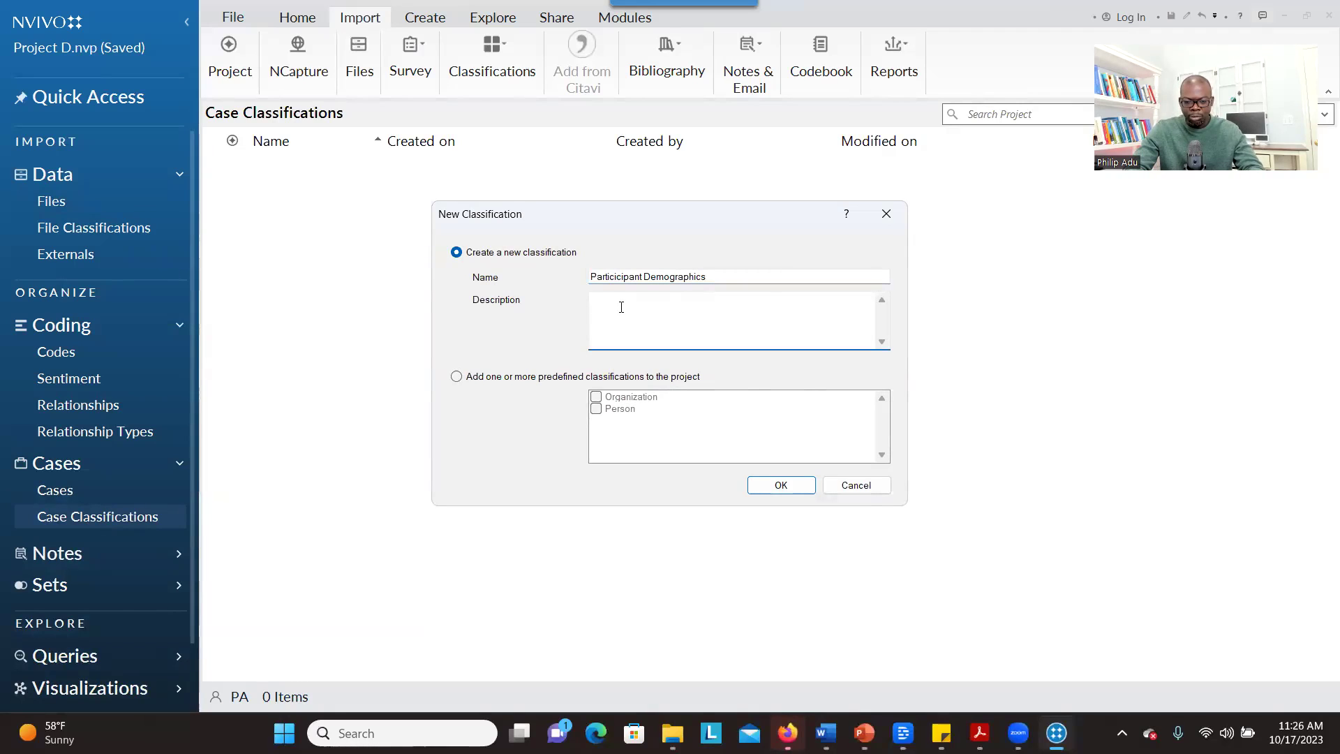
{"action": "left_click", "coordinate": [795, 483]}
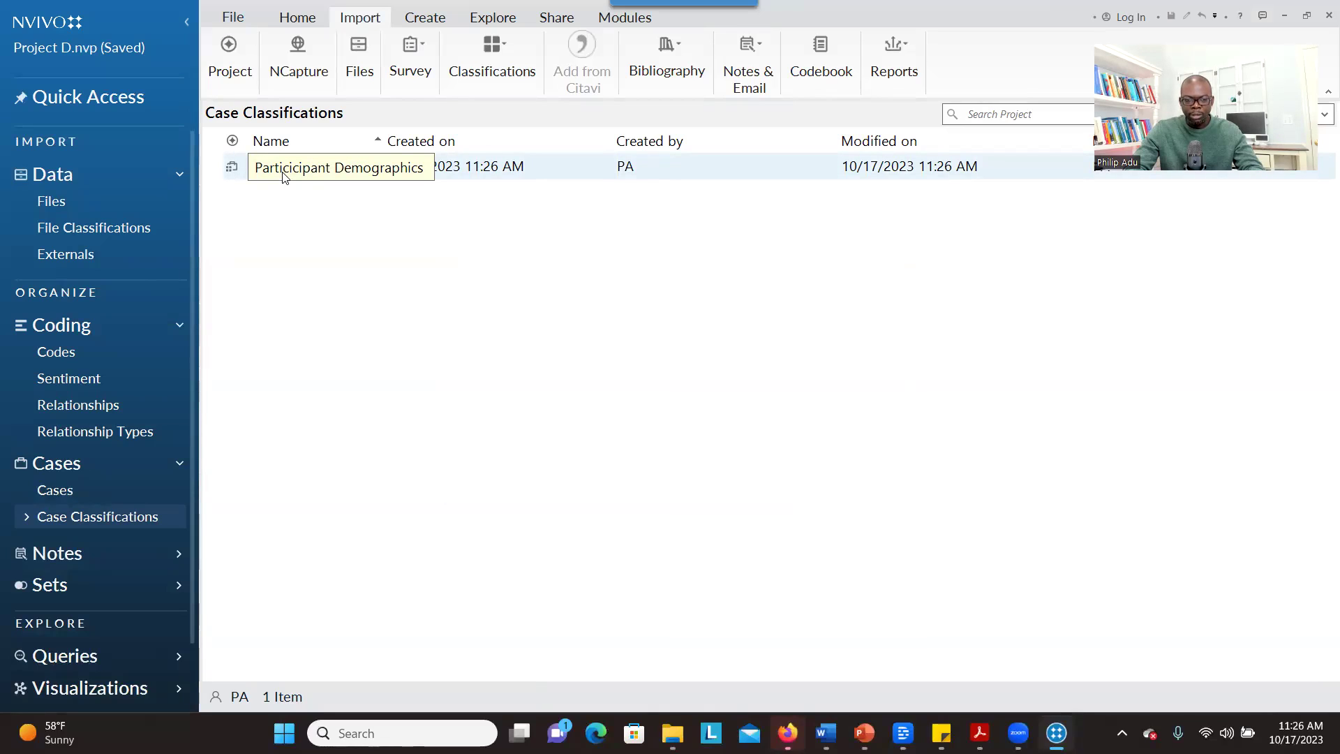
Step: Add an Integer attribute named Age to Particicipant Demographics, then begin another attribute
{"action": "right_click", "coordinate": [300, 171]}
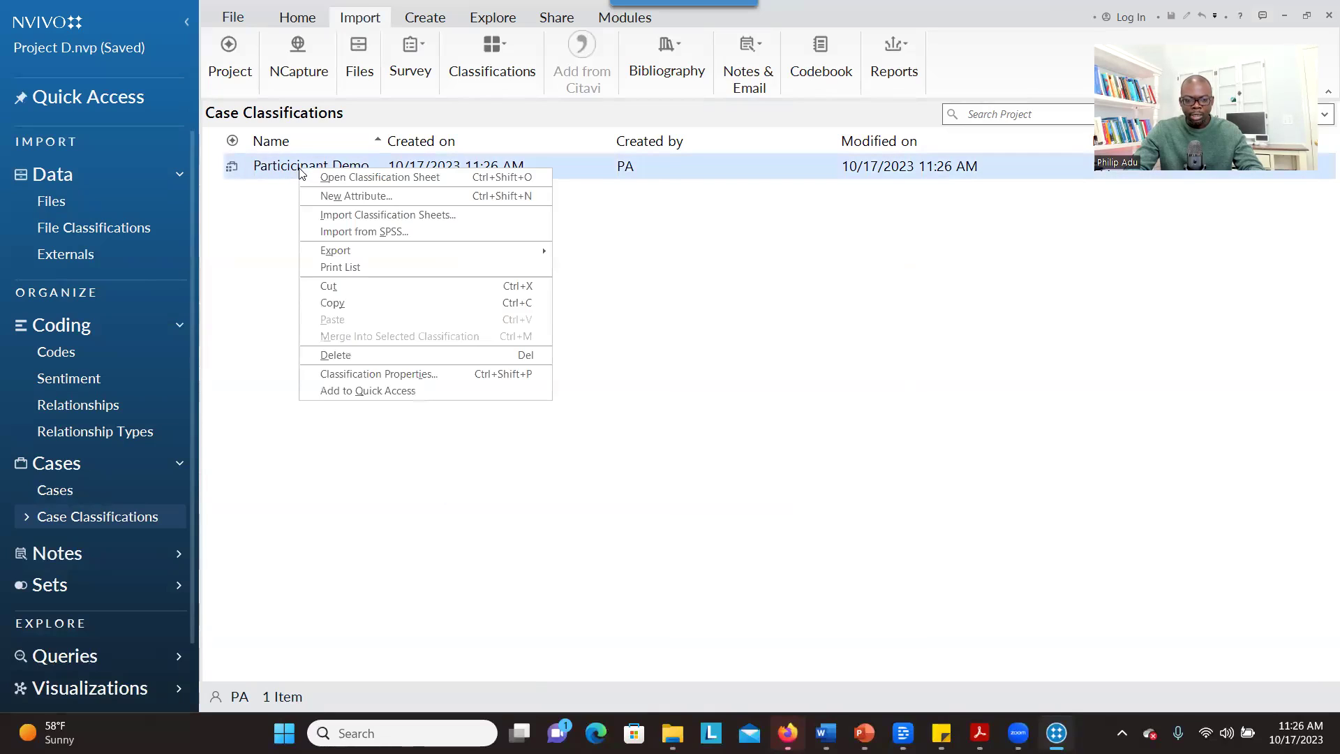
{"action": "left_click", "coordinate": [349, 195]}
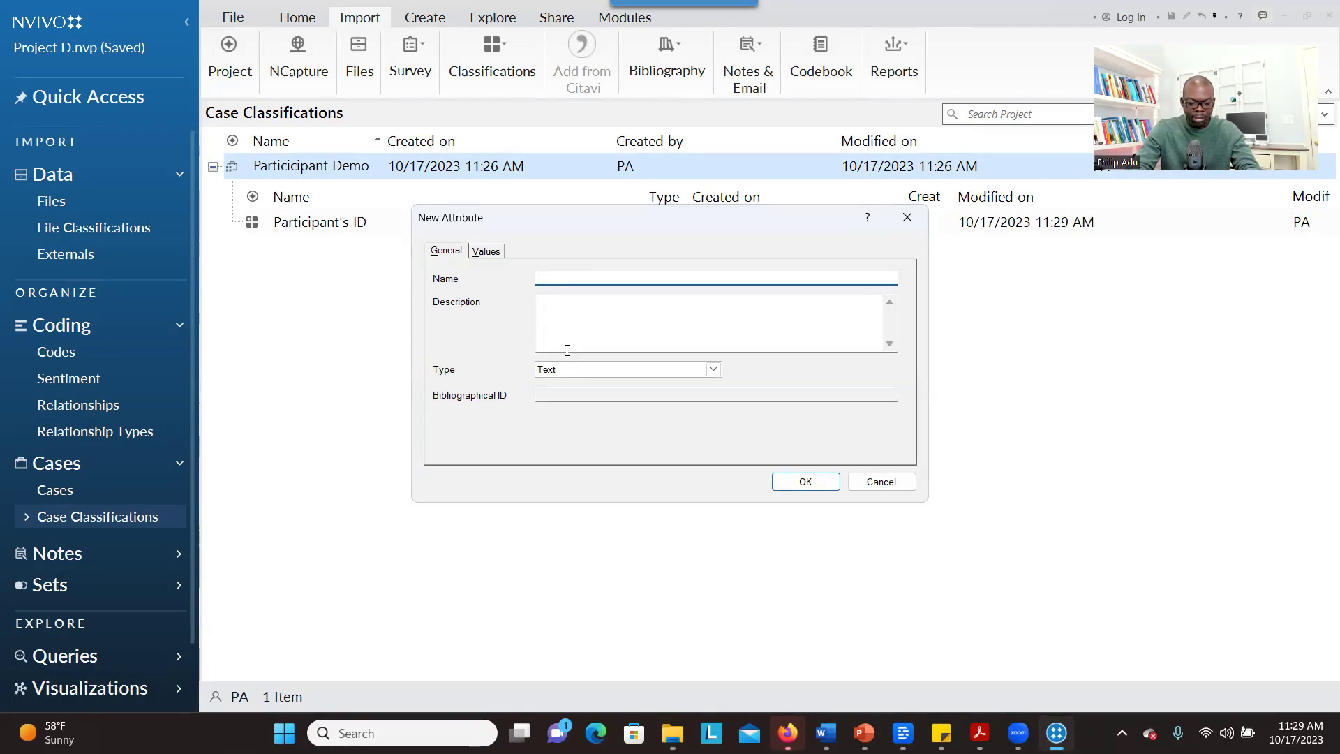
{"action": "left_click", "coordinate": [611, 370]}
{"action": "left_click", "coordinate": [604, 397]}
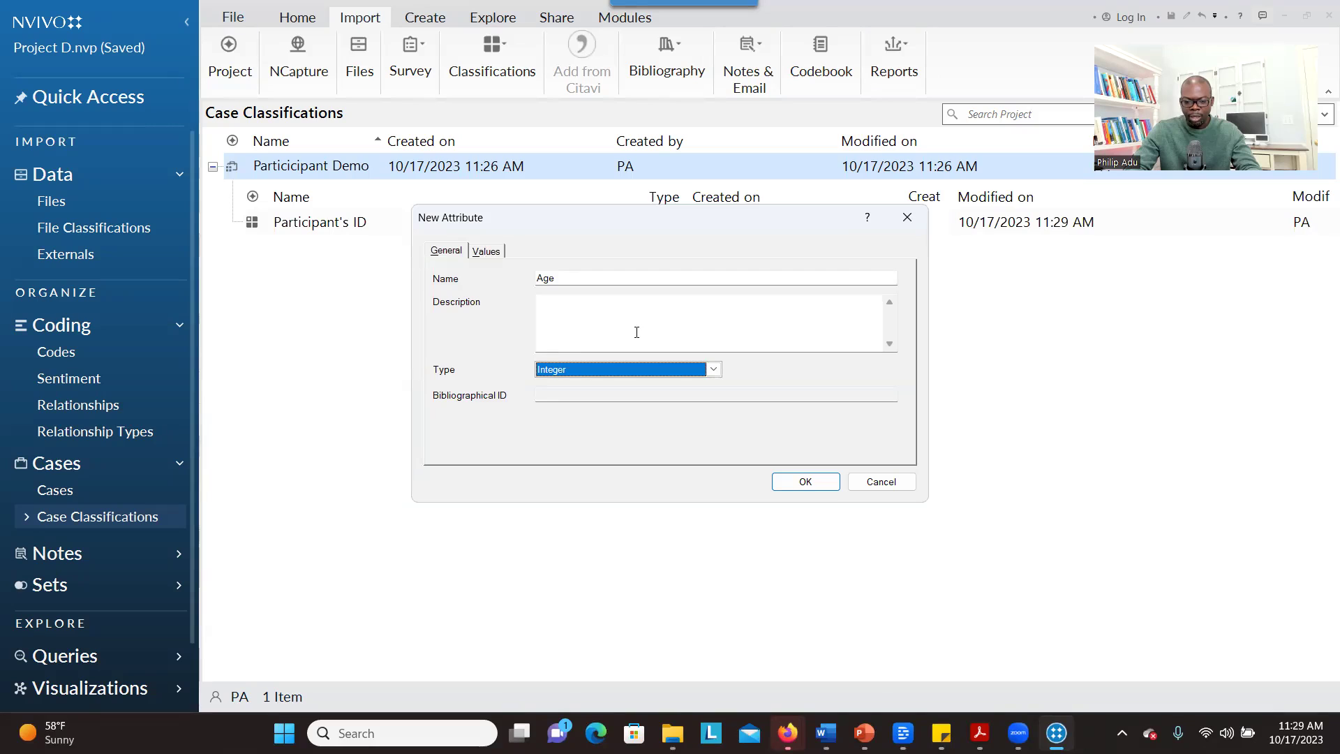
{"action": "left_click", "coordinate": [597, 369]}
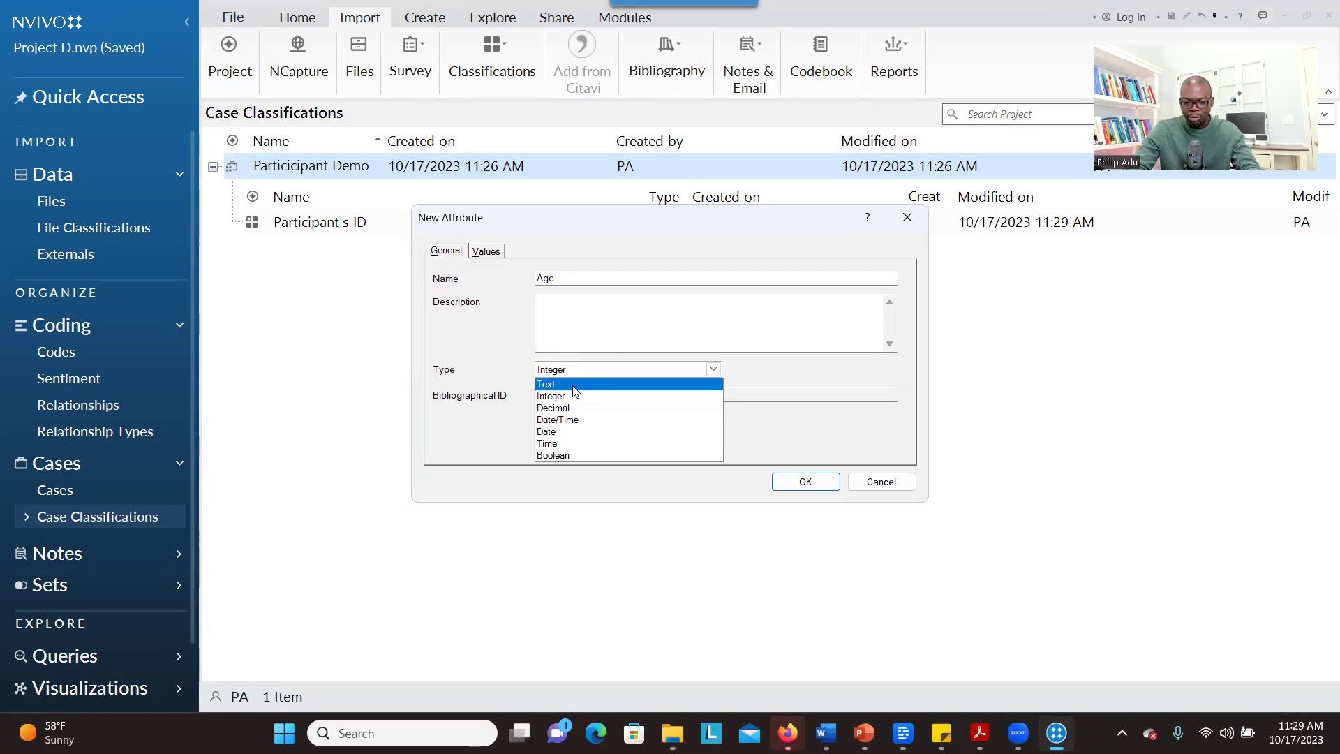
{"action": "left_click", "coordinate": [573, 385]}
{"action": "left_click", "coordinate": [600, 369]}
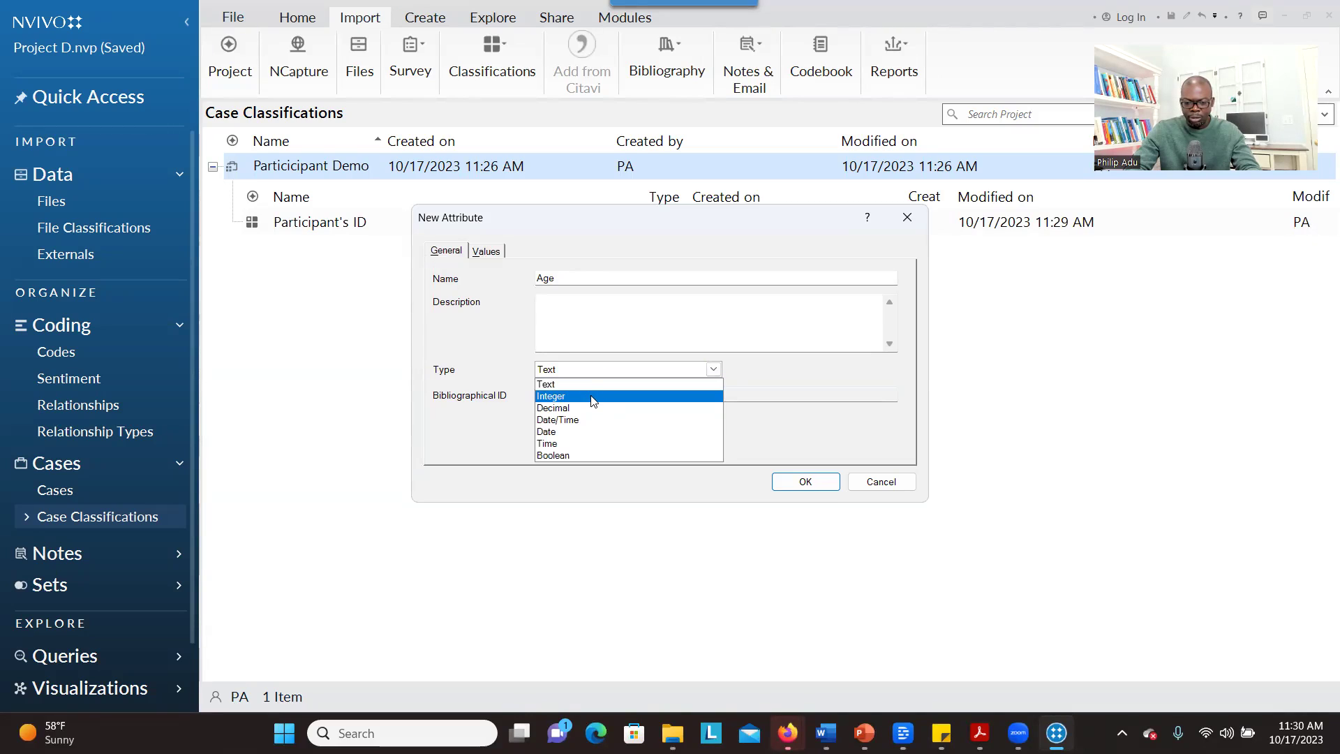
{"action": "left_click", "coordinate": [592, 397]}
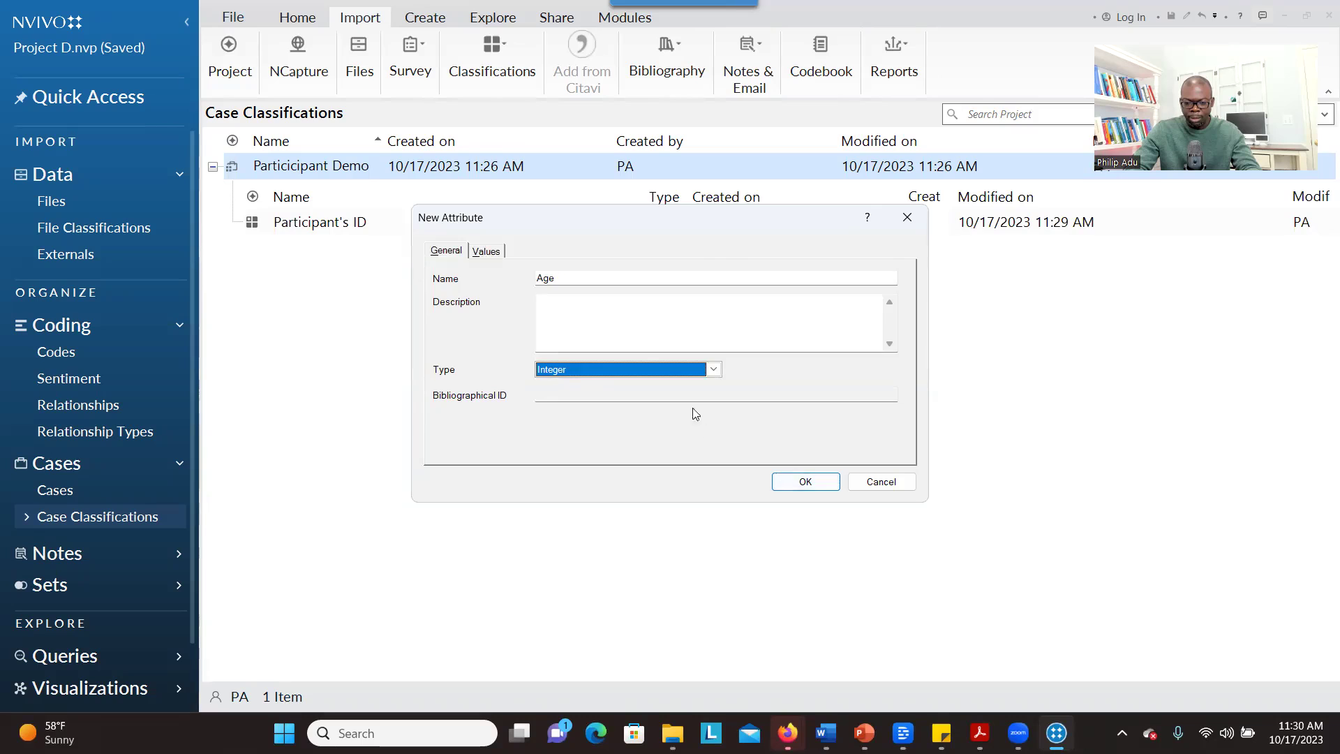
{"action": "key", "text": "Return"}
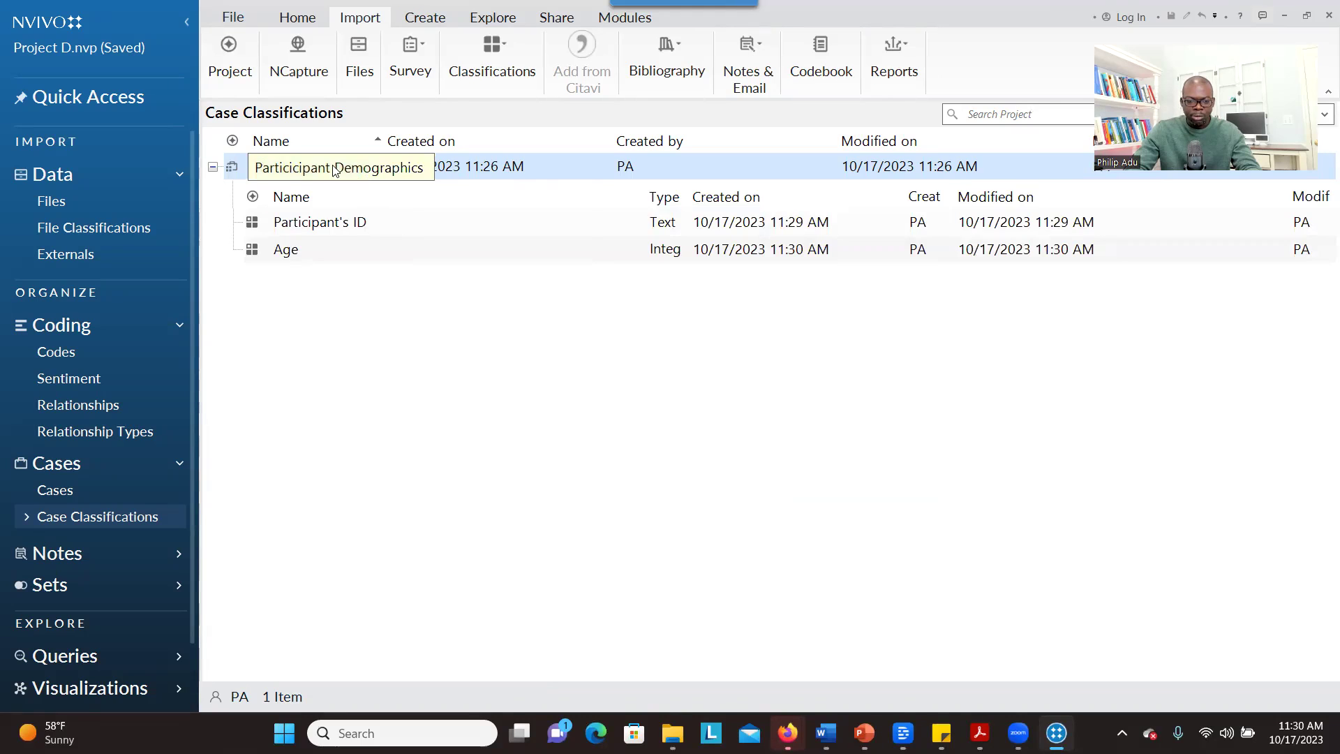
{"action": "right_click", "coordinate": [334, 168]}
{"action": "left_click", "coordinate": [360, 193]}
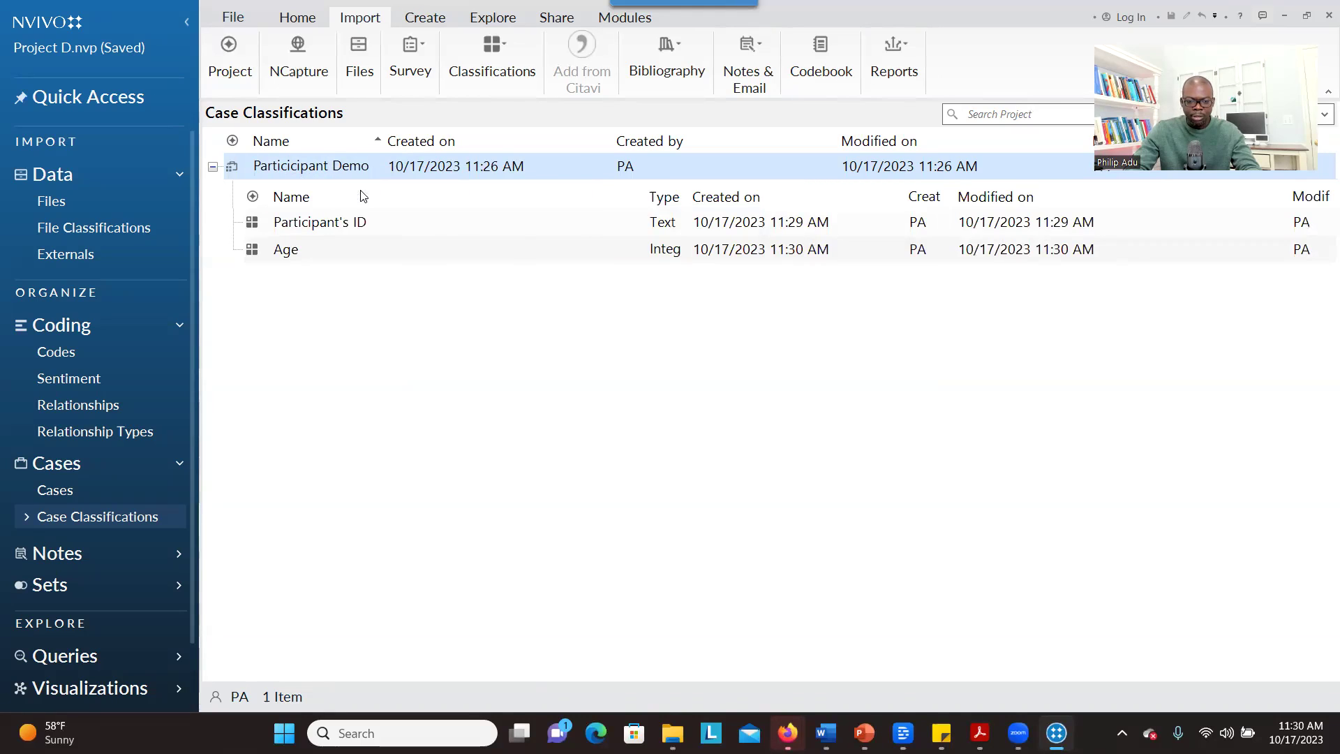
Step: Name the new attribute Gender and keep its data type as Text
{"action": "type", "text": "Gender"}
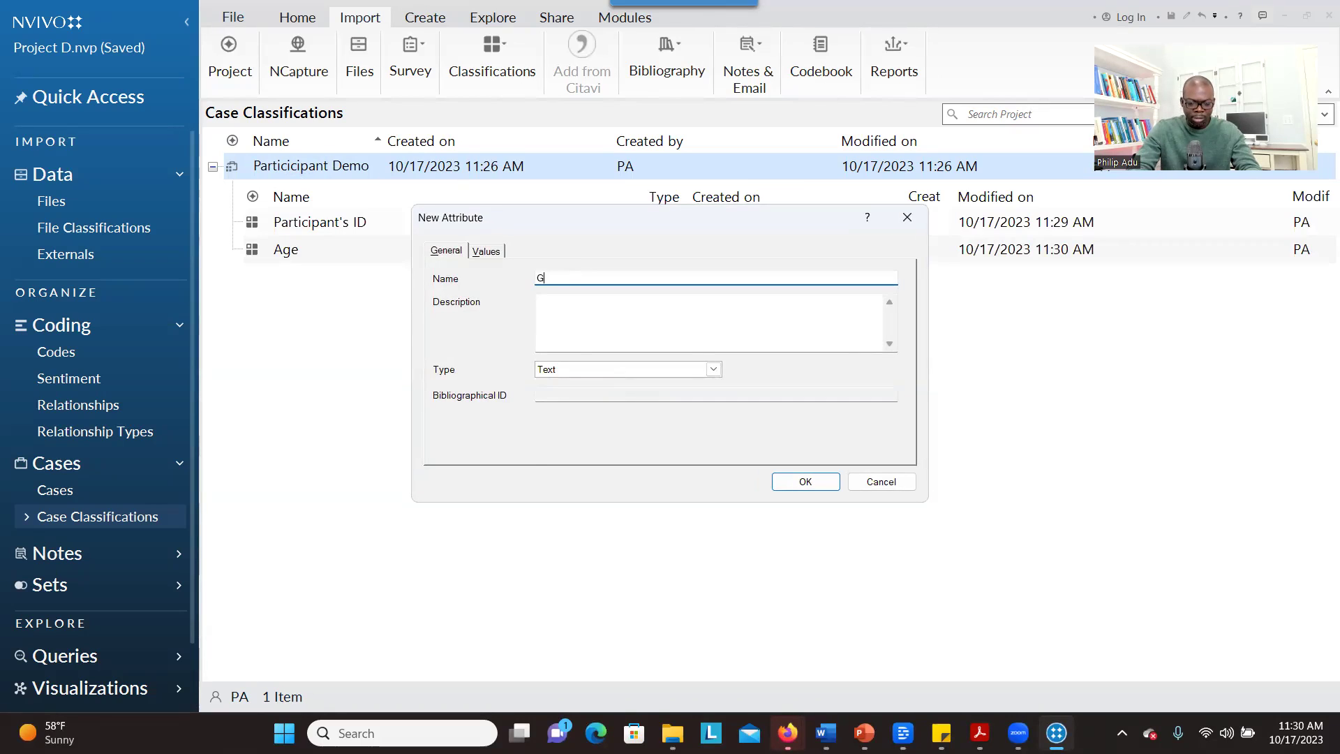
{"action": "left_click", "coordinate": [687, 374]}
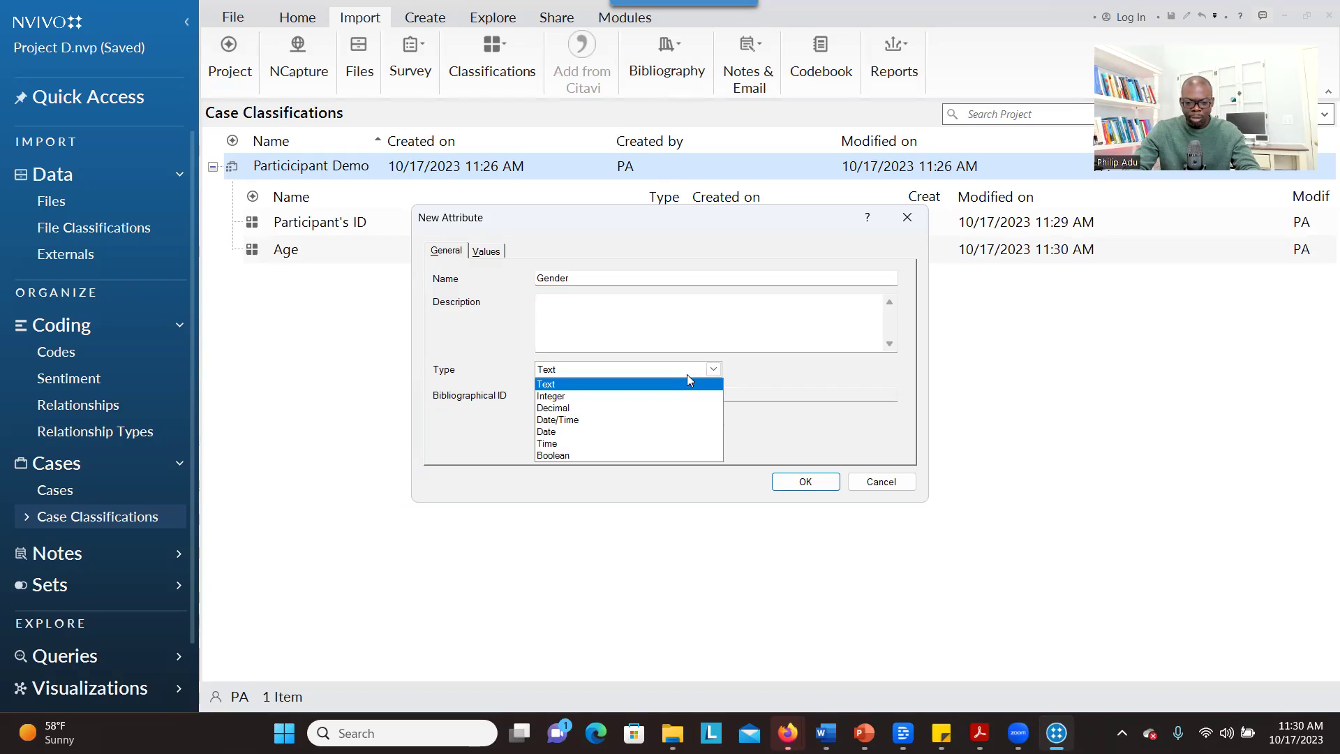
{"action": "left_click", "coordinate": [619, 385]}
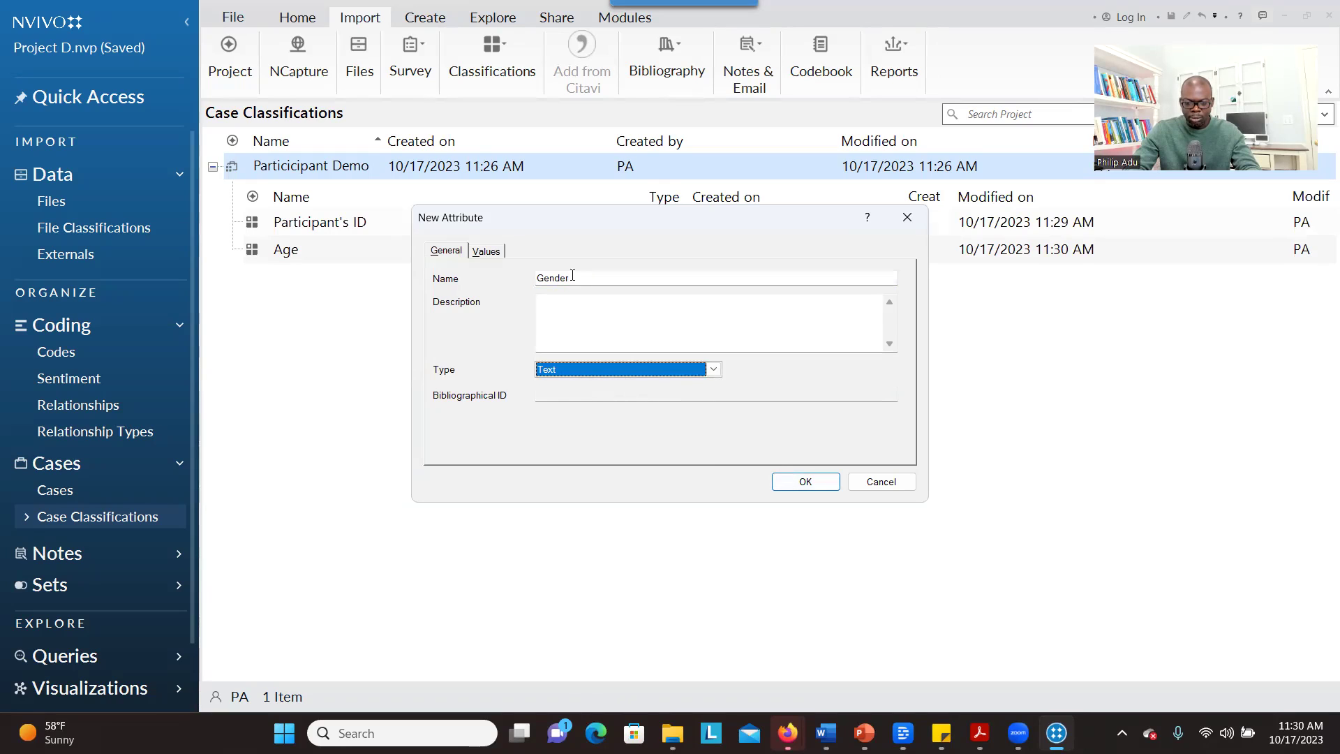
Step: Add the values Male and Female and save the Gender attribute
{"action": "left_click", "coordinate": [485, 252]}
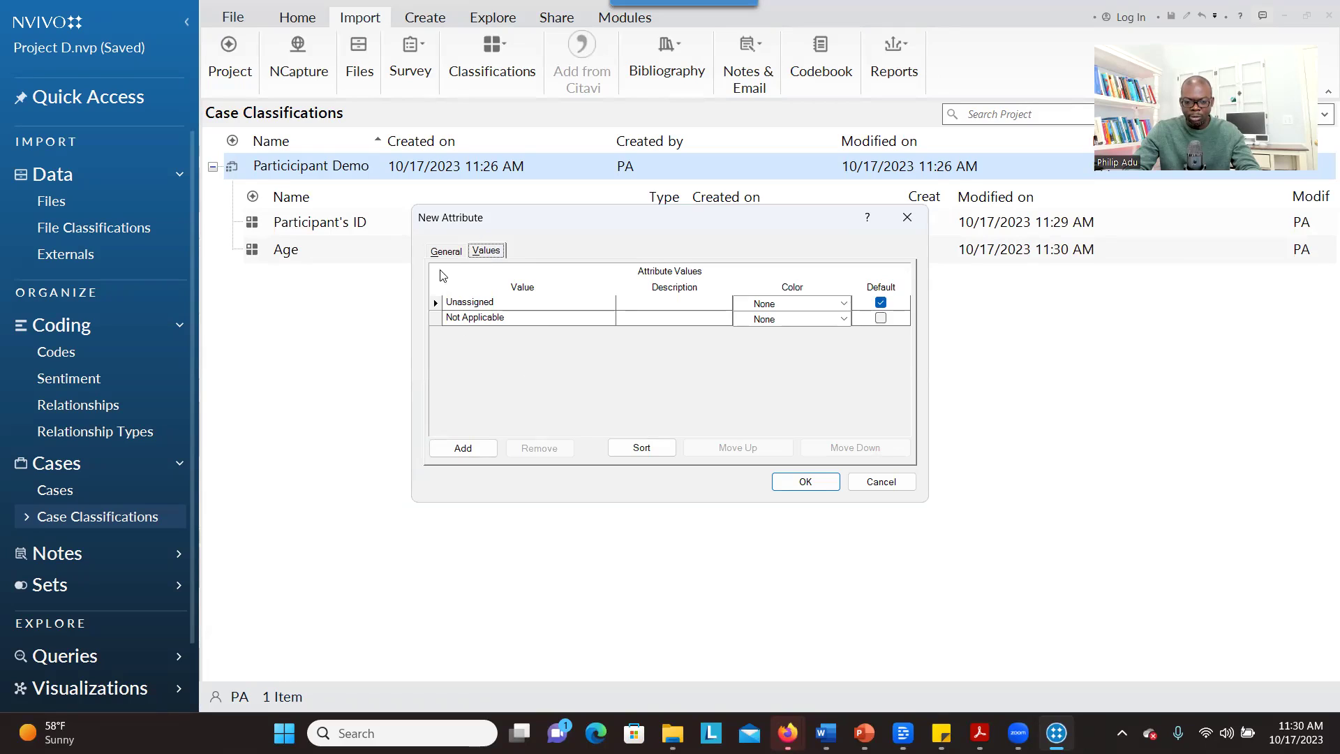
{"action": "left_click", "coordinate": [454, 448]}
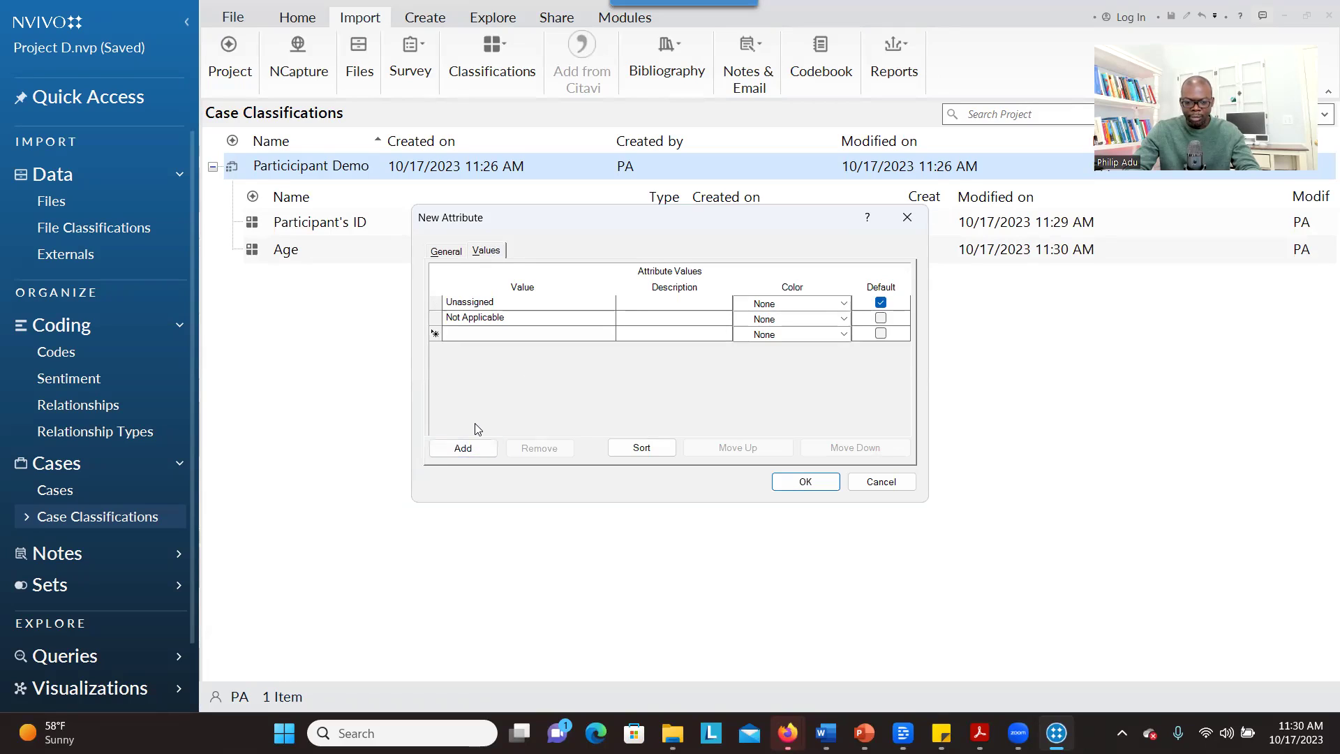
{"action": "type", "text": "Male"}
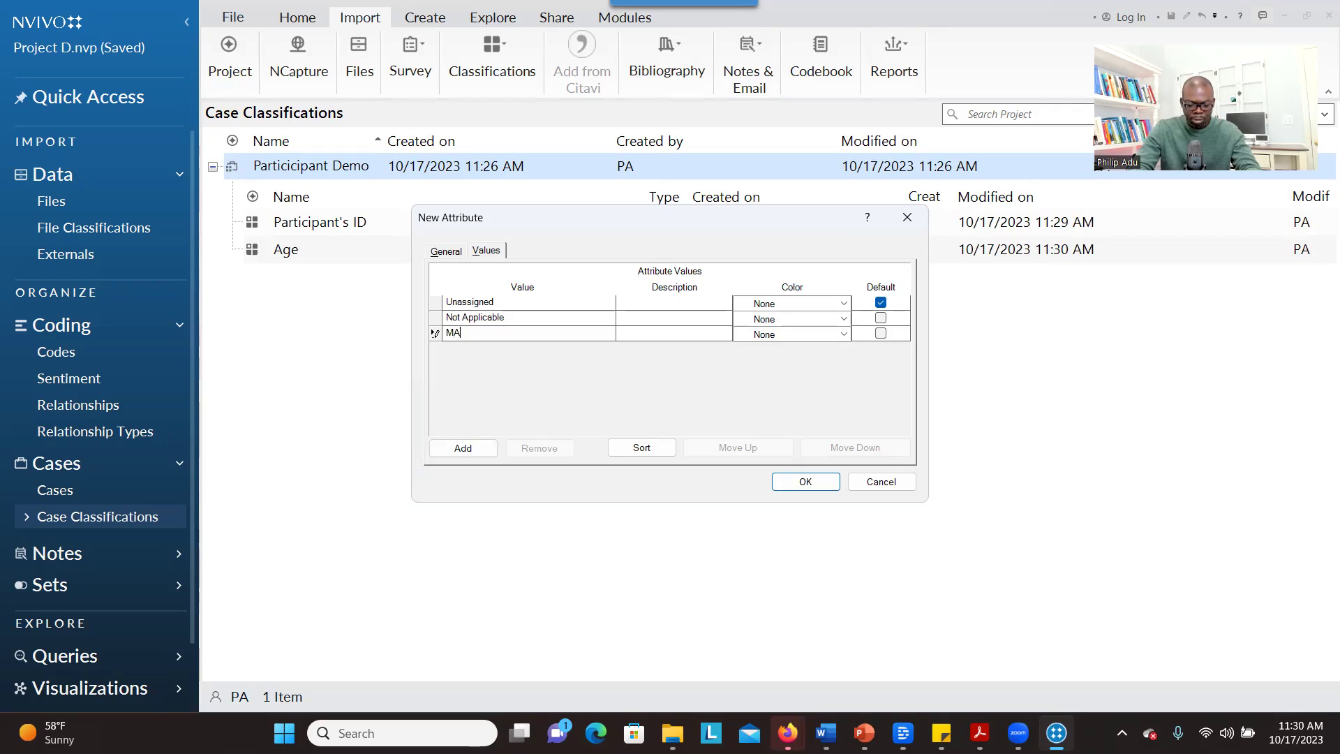
{"action": "key", "text": "BackSpace"}
{"action": "key", "text": "BackSpace"}
{"action": "key", "text": "BackSpace"}
{"action": "type", "text": "ale"}
{"action": "left_click", "coordinate": [463, 448]}
{"action": "type", "text": "Female"}
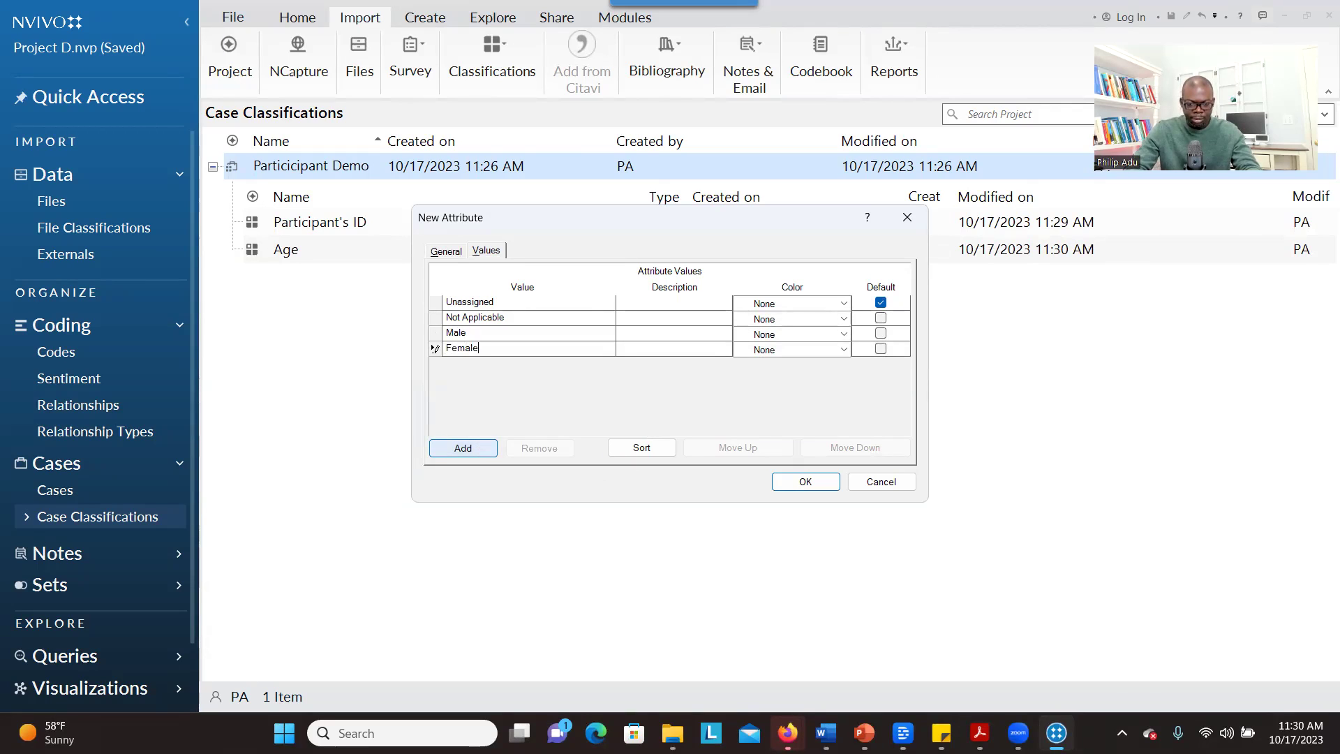
{"action": "left_click", "coordinate": [813, 482]}
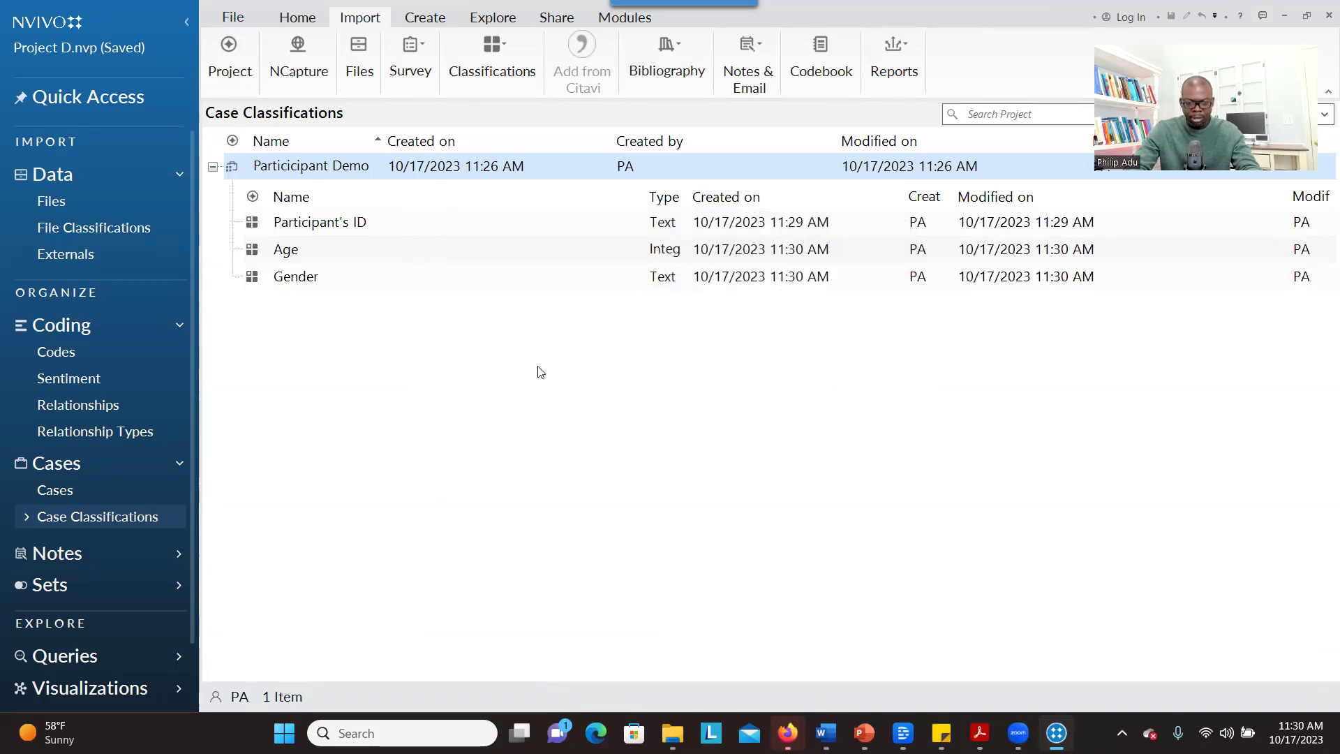
Step: Open the Particicipant Demographics sheet from the Case Classifications list
{"action": "right_click", "coordinate": [327, 173]}
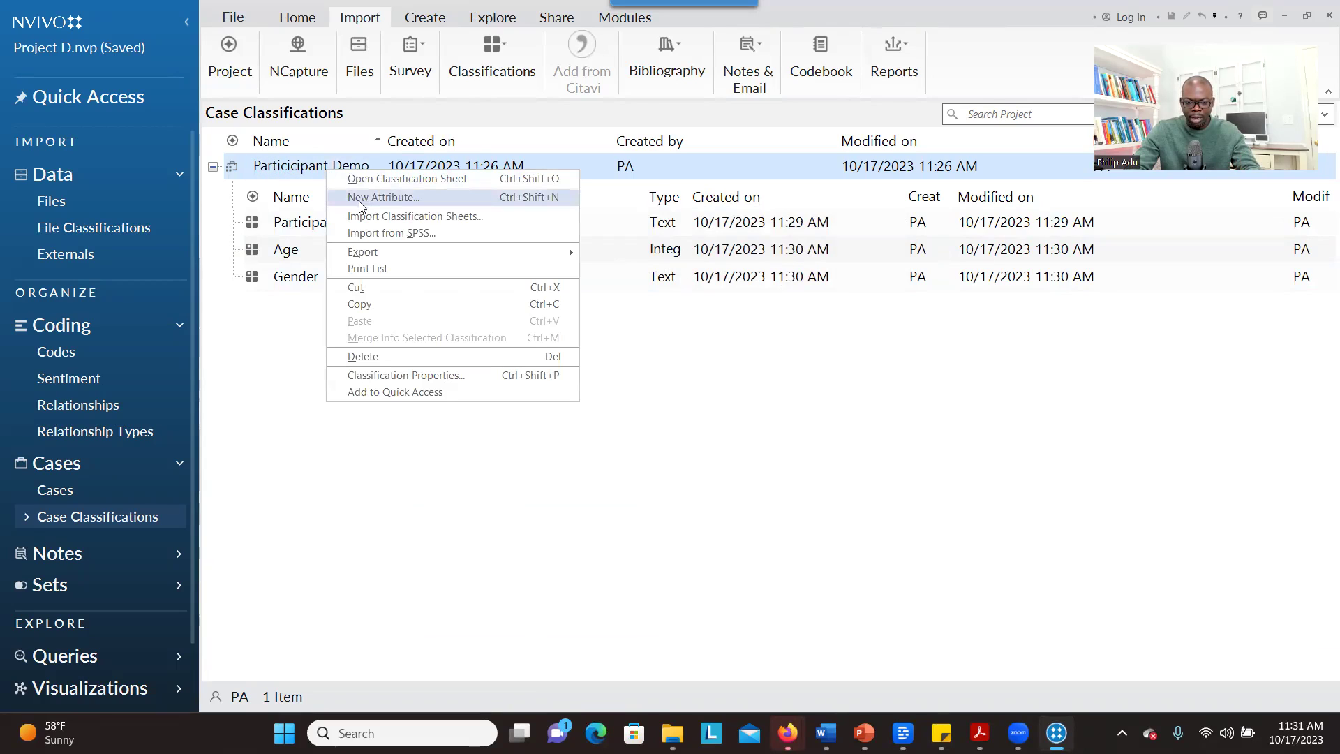
{"action": "left_click", "coordinate": [256, 462]}
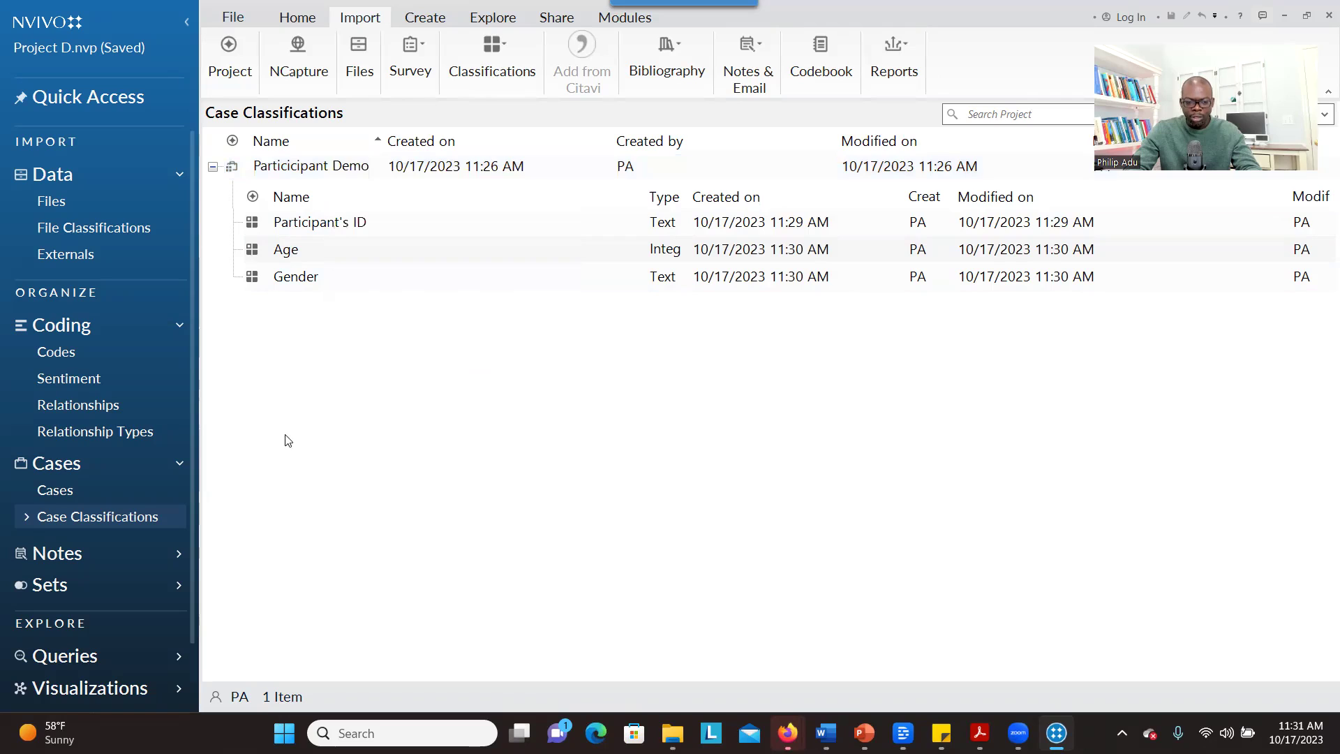
{"action": "left_click", "coordinate": [28, 518]}
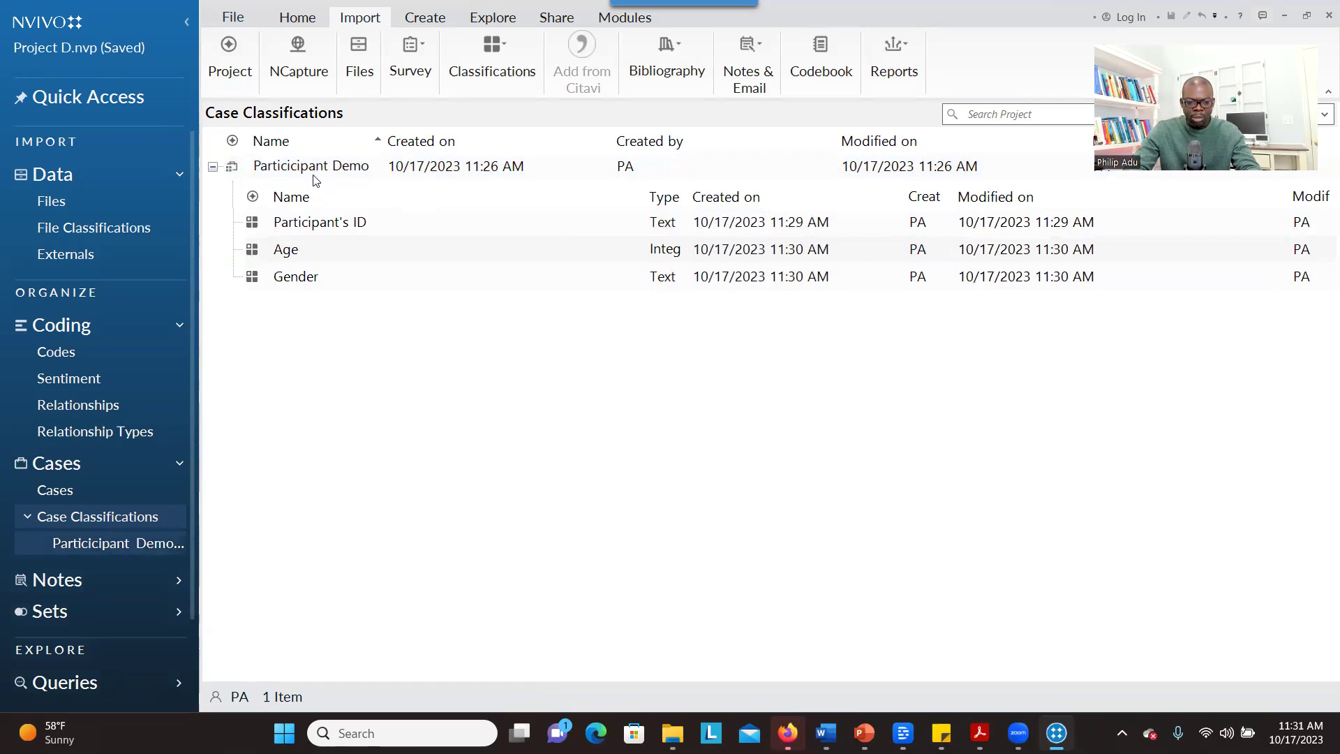
{"action": "left_click", "coordinate": [272, 178]}
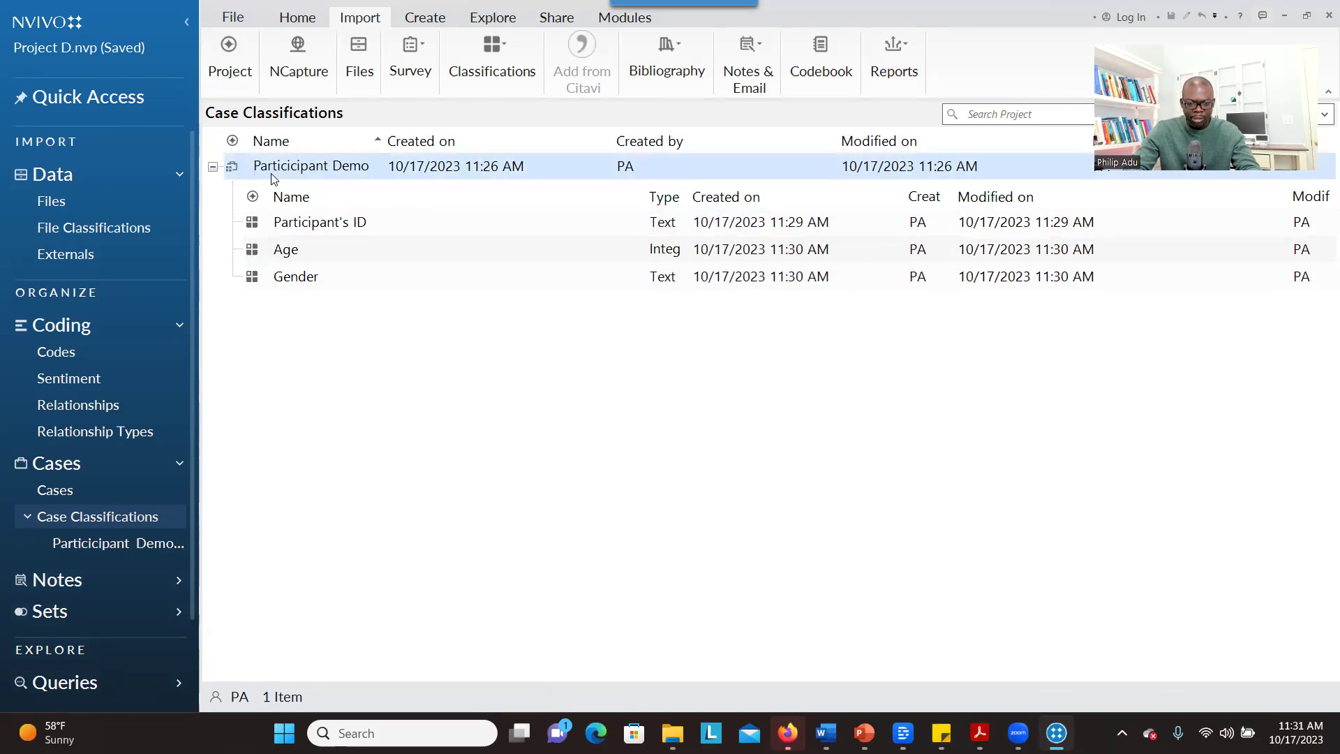
{"action": "double_click", "coordinate": [272, 178]}
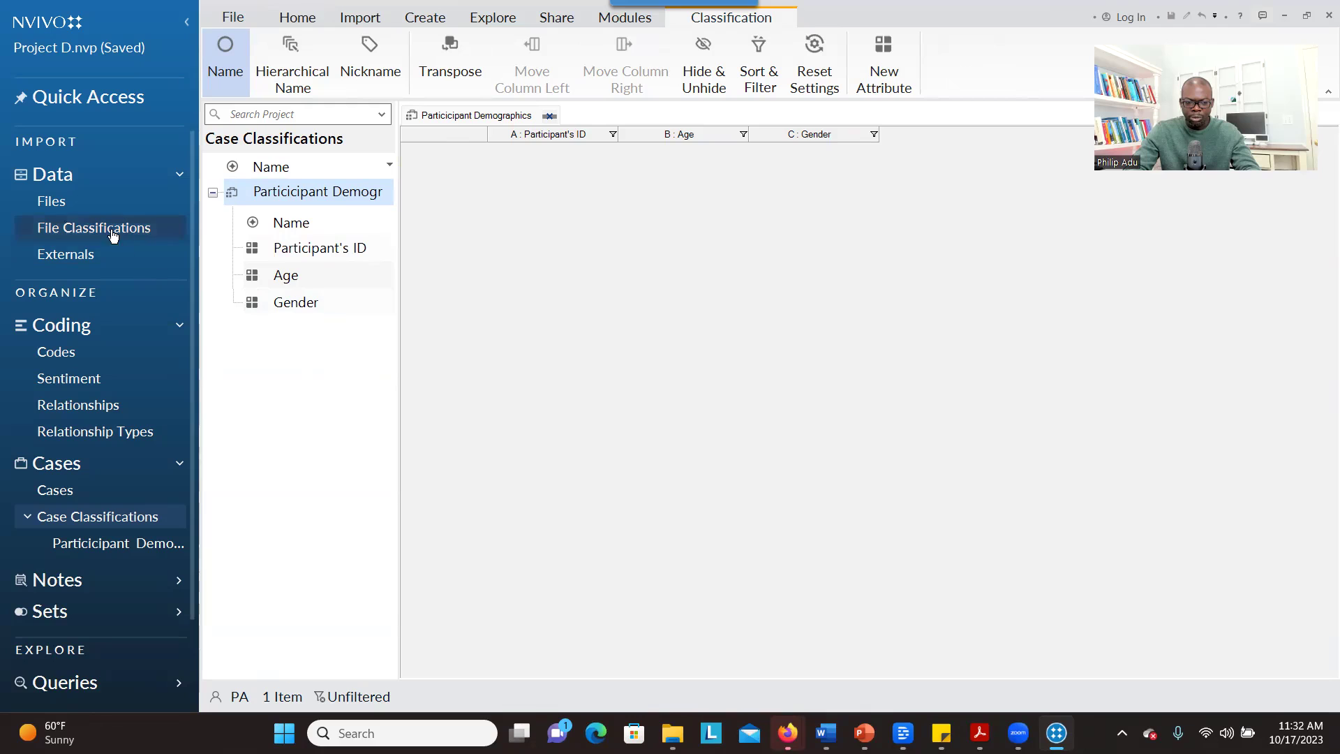
Step: Create cases from files P1–P5, assigned to the Particicipant Demographics classification
{"action": "left_click", "coordinate": [82, 203]}
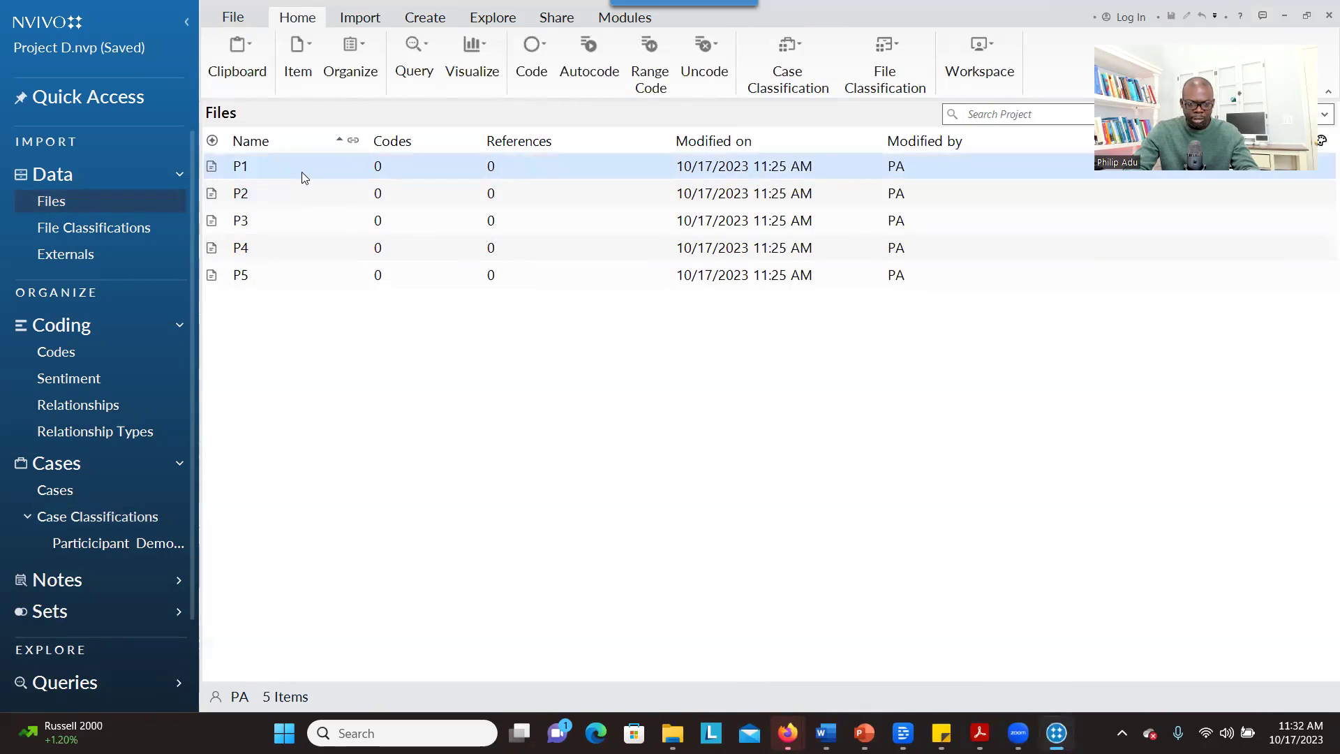
{"action": "left_click_drag", "start_coordinate": [303, 178], "coordinate": [292, 279]}
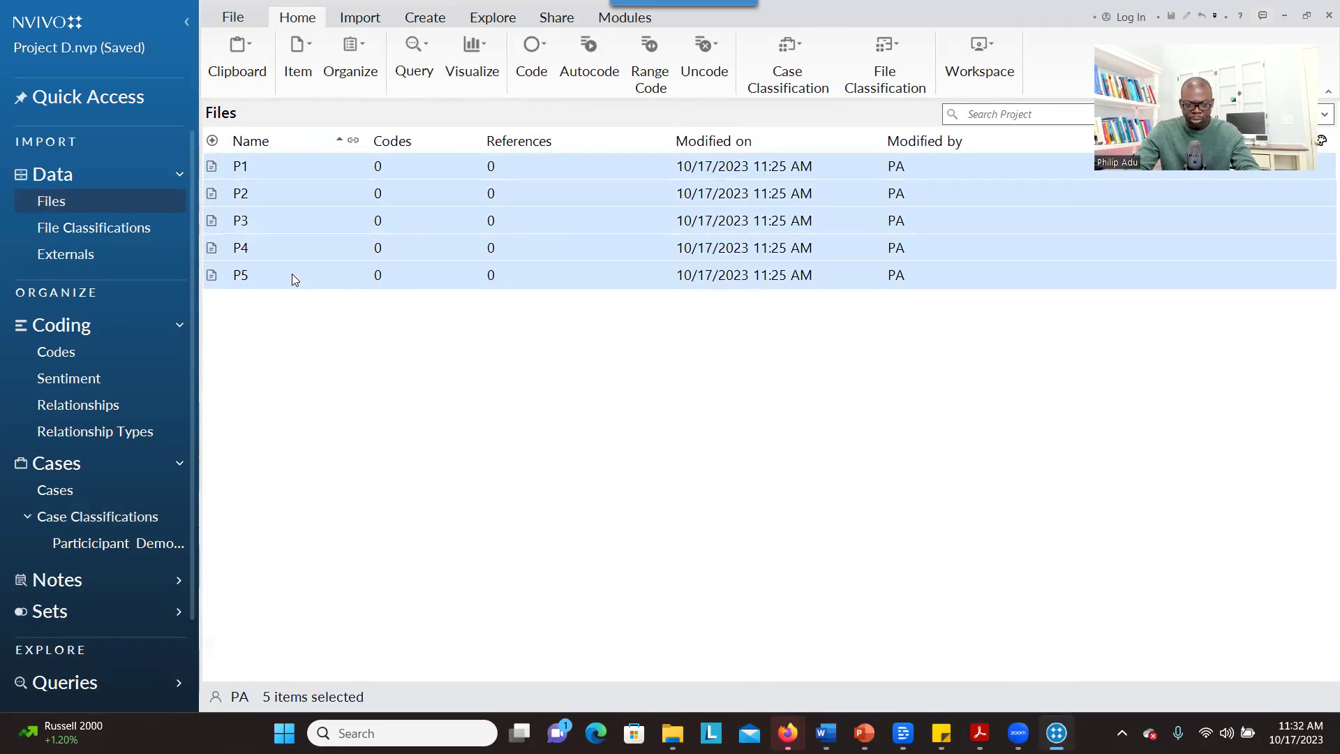
{"action": "right_click", "coordinate": [293, 277]}
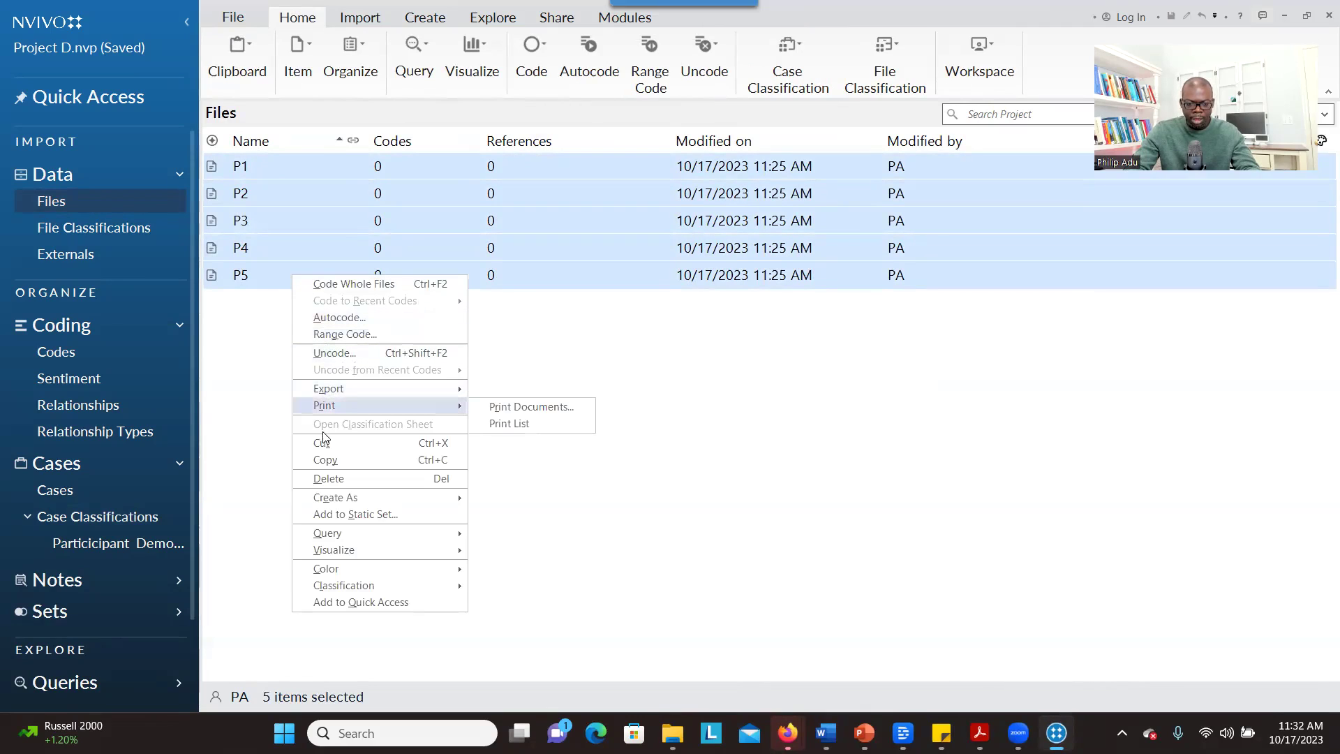
{"action": "mouse_move", "coordinate": [371, 504]}
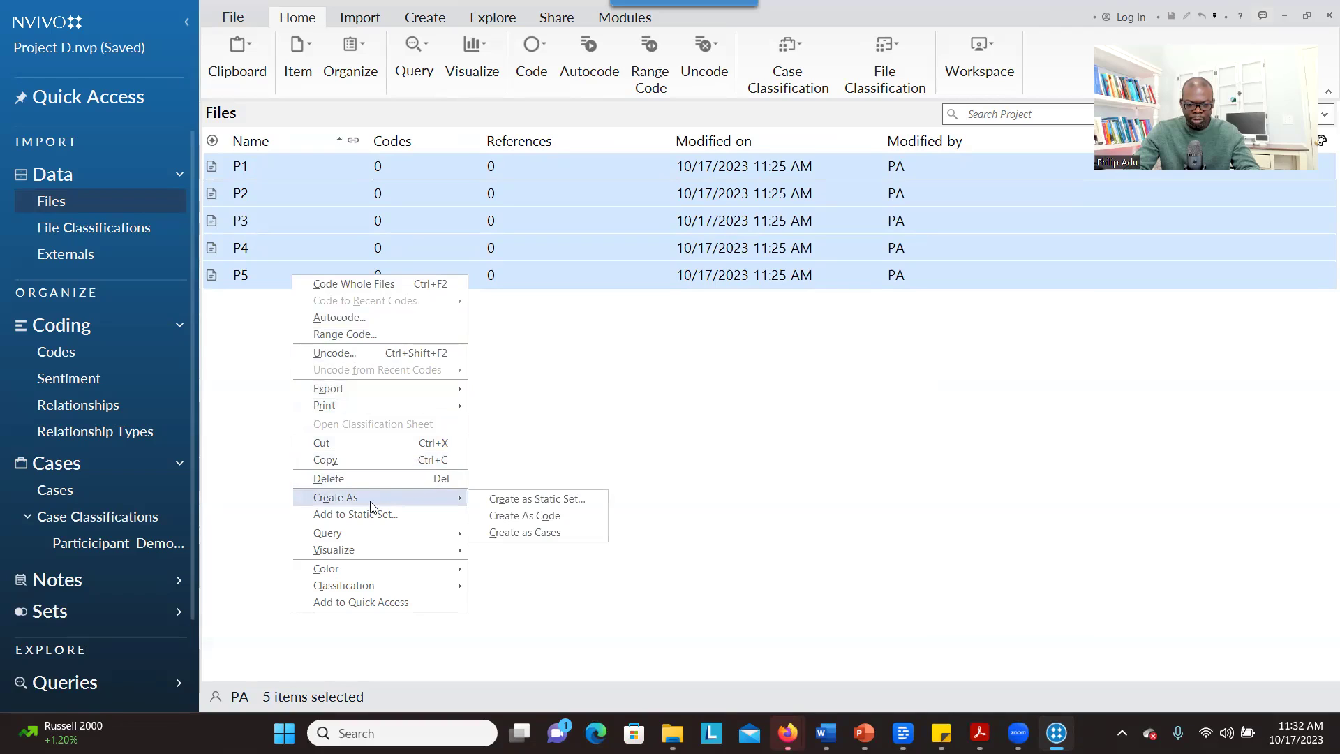
{"action": "left_click", "coordinate": [524, 532]}
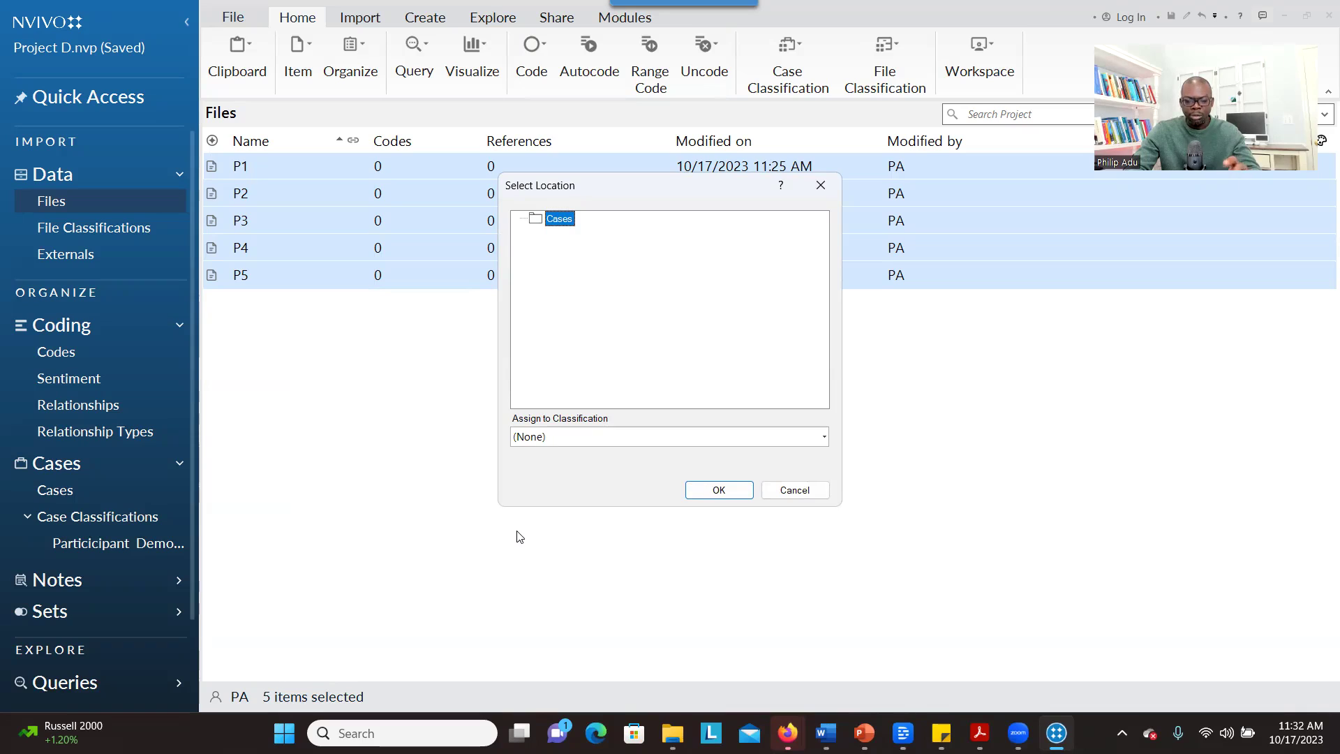
{"action": "left_click", "coordinate": [635, 440]}
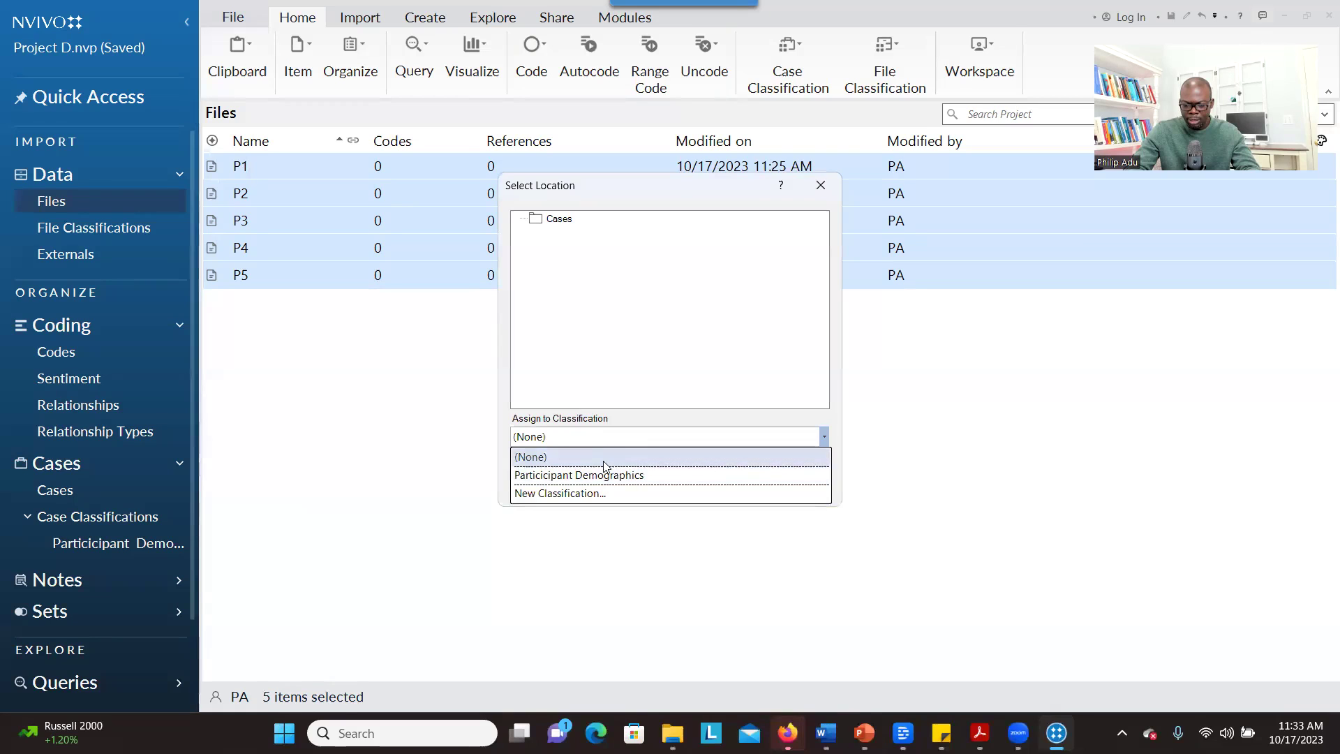
{"action": "left_click", "coordinate": [608, 479]}
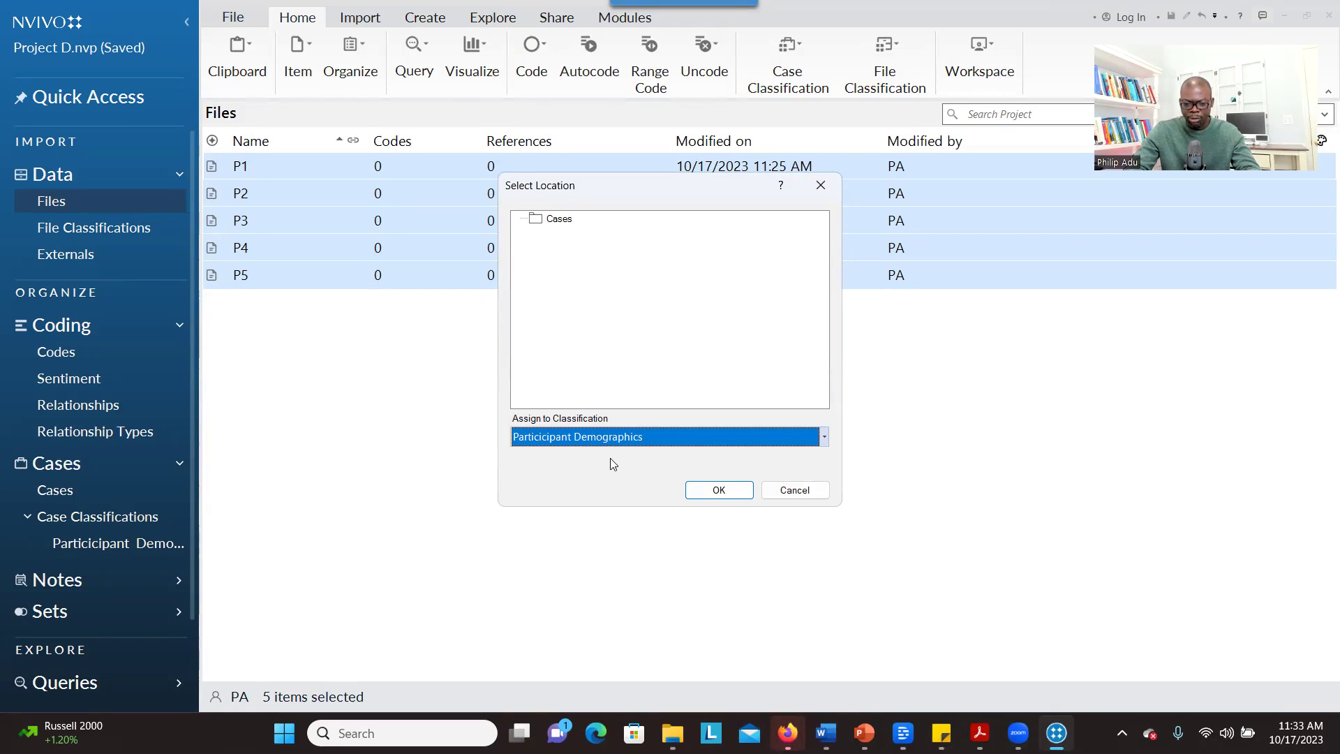
{"action": "left_click", "coordinate": [697, 490]}
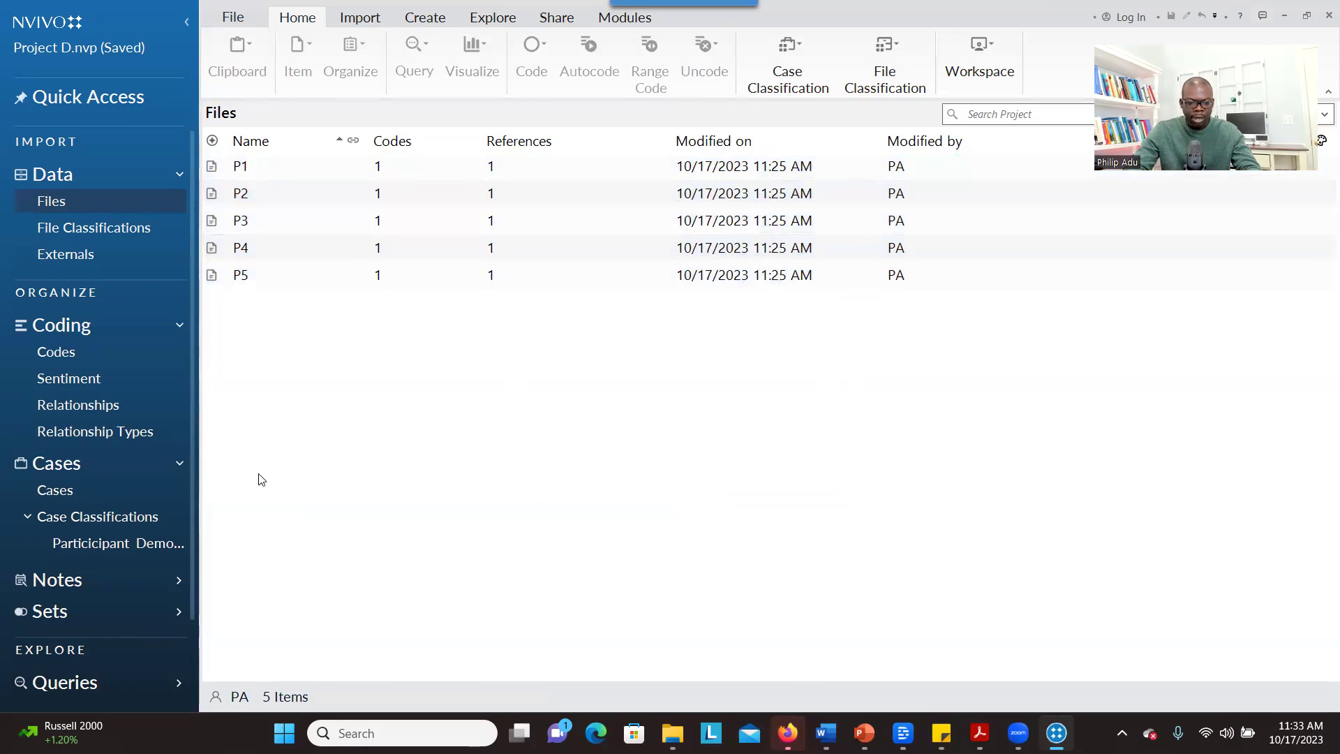
Step: Check the new cases, then list P1–P5 under Particicipant Demographics
{"action": "left_click", "coordinate": [59, 490]}
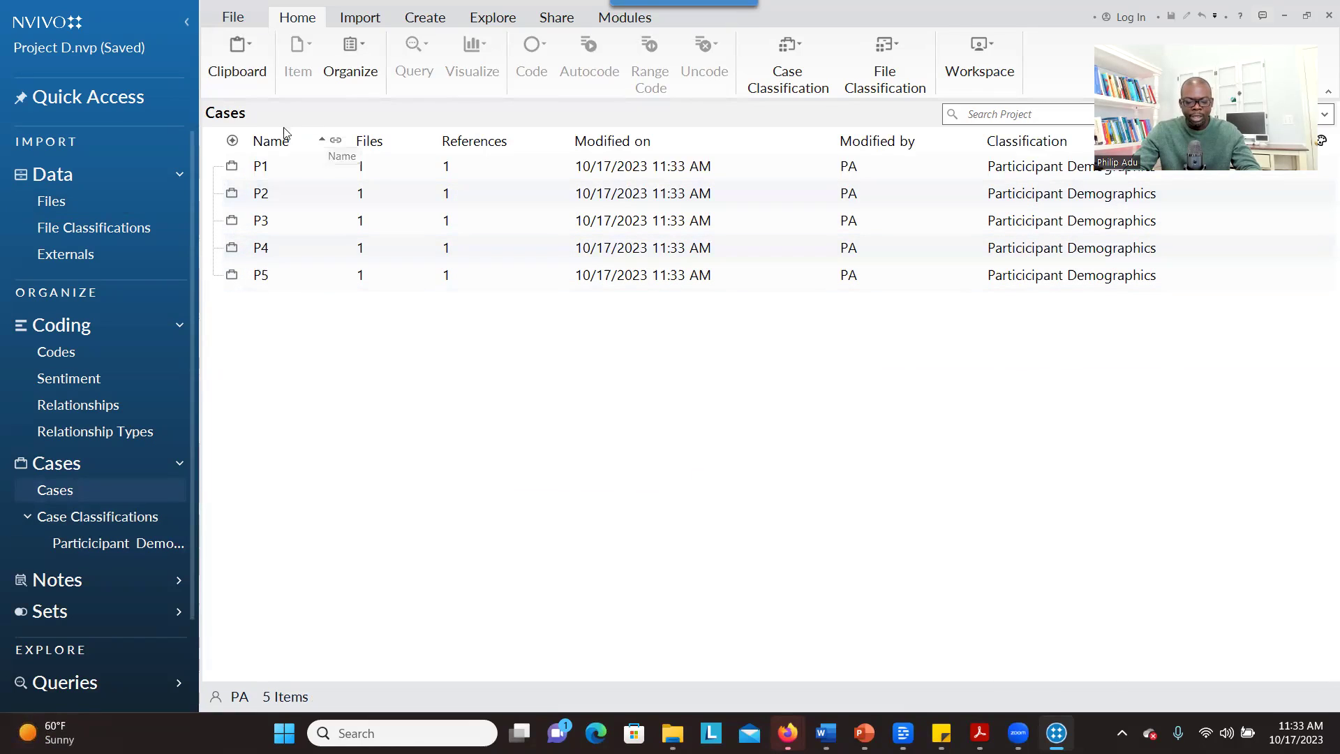
{"action": "left_click", "coordinate": [91, 204]}
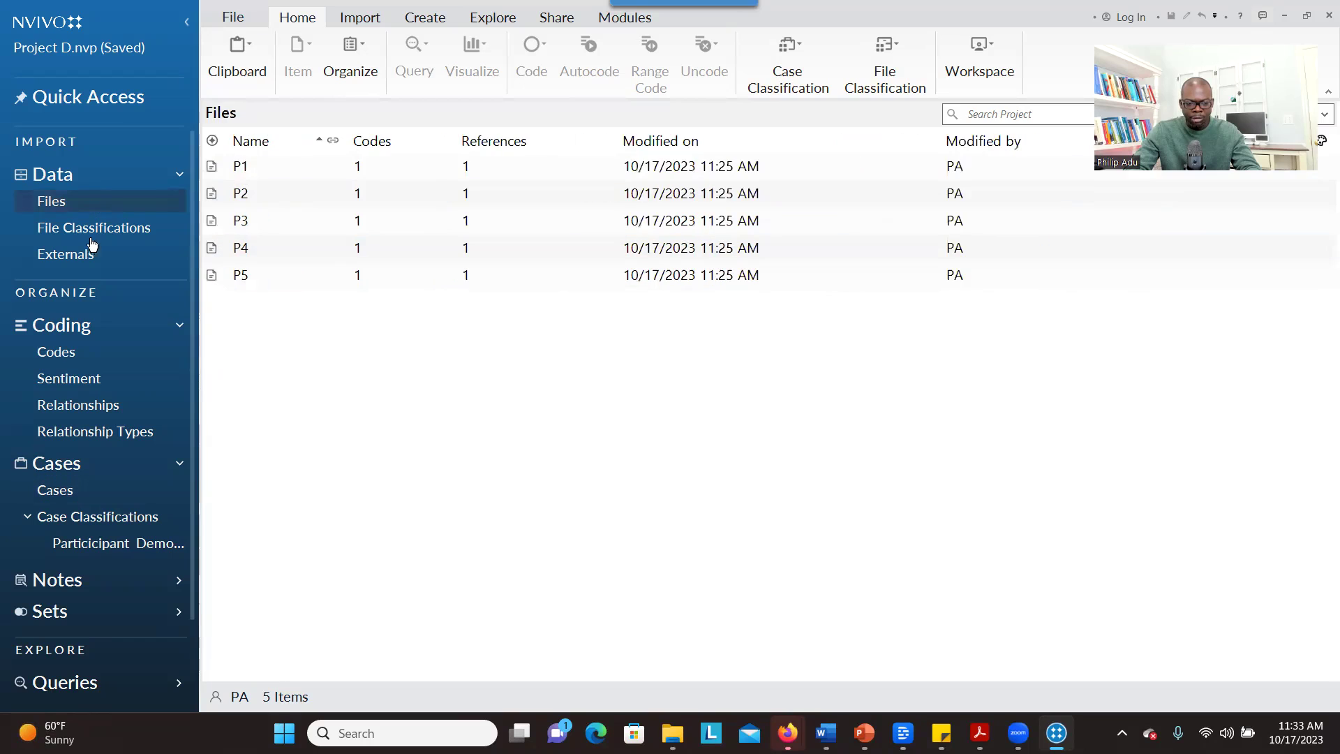
{"action": "left_click", "coordinate": [106, 544]}
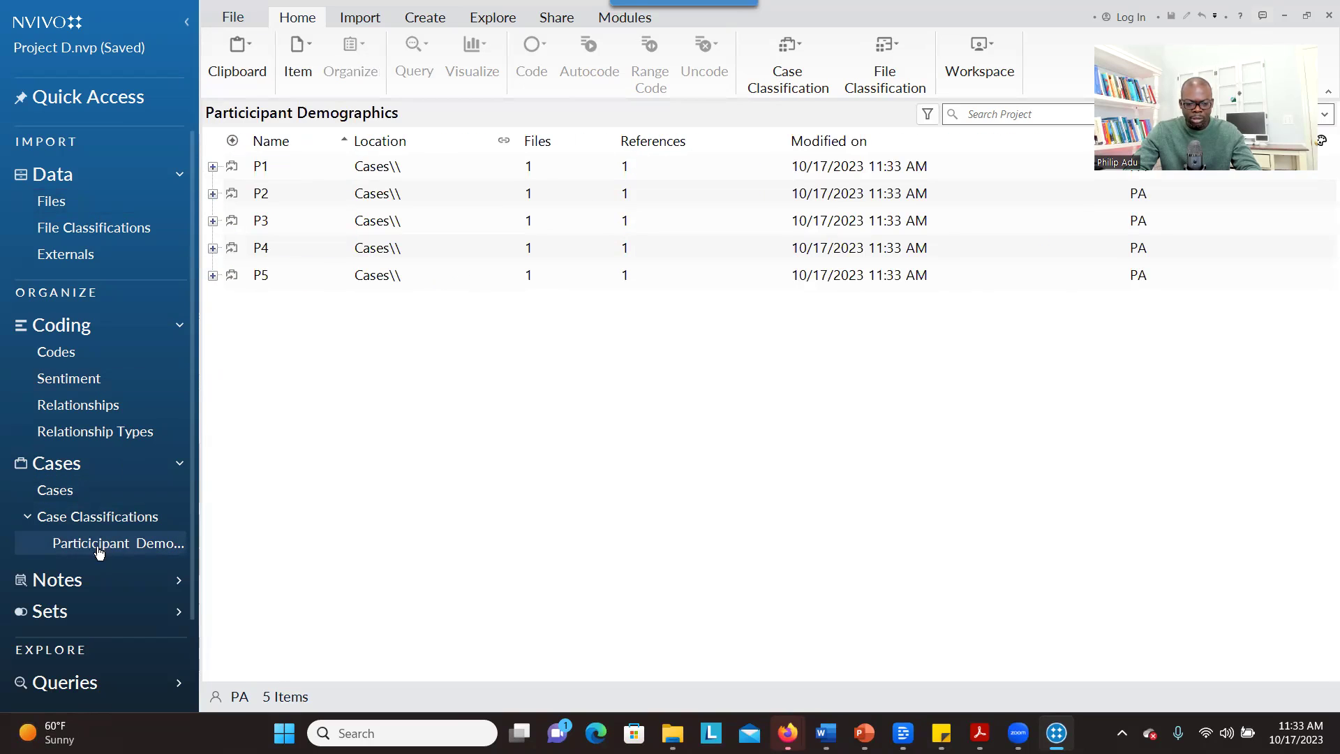
Step: Open the classification sheet and enter Participant's ID values P1 and P2
{"action": "double_click", "coordinate": [128, 545]}
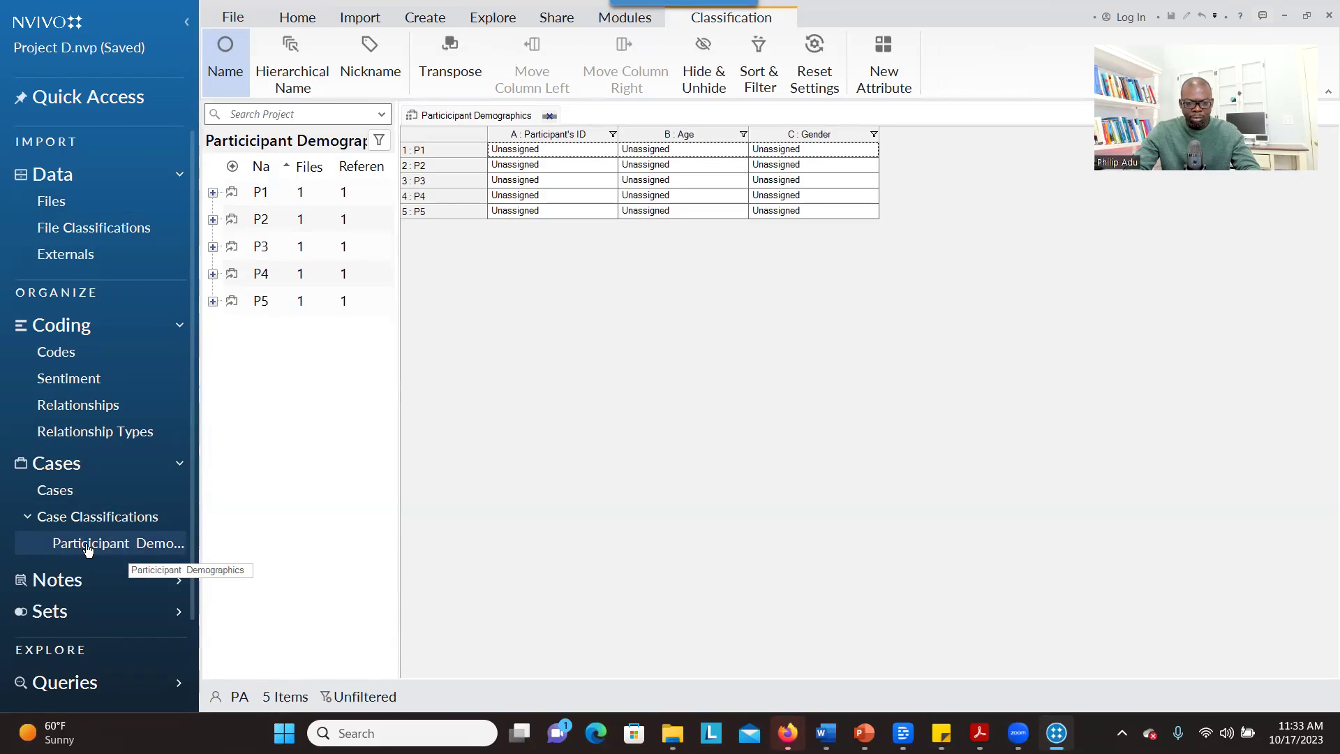
{"action": "left_click", "coordinate": [537, 181]}
{"action": "left_click", "coordinate": [532, 239]}
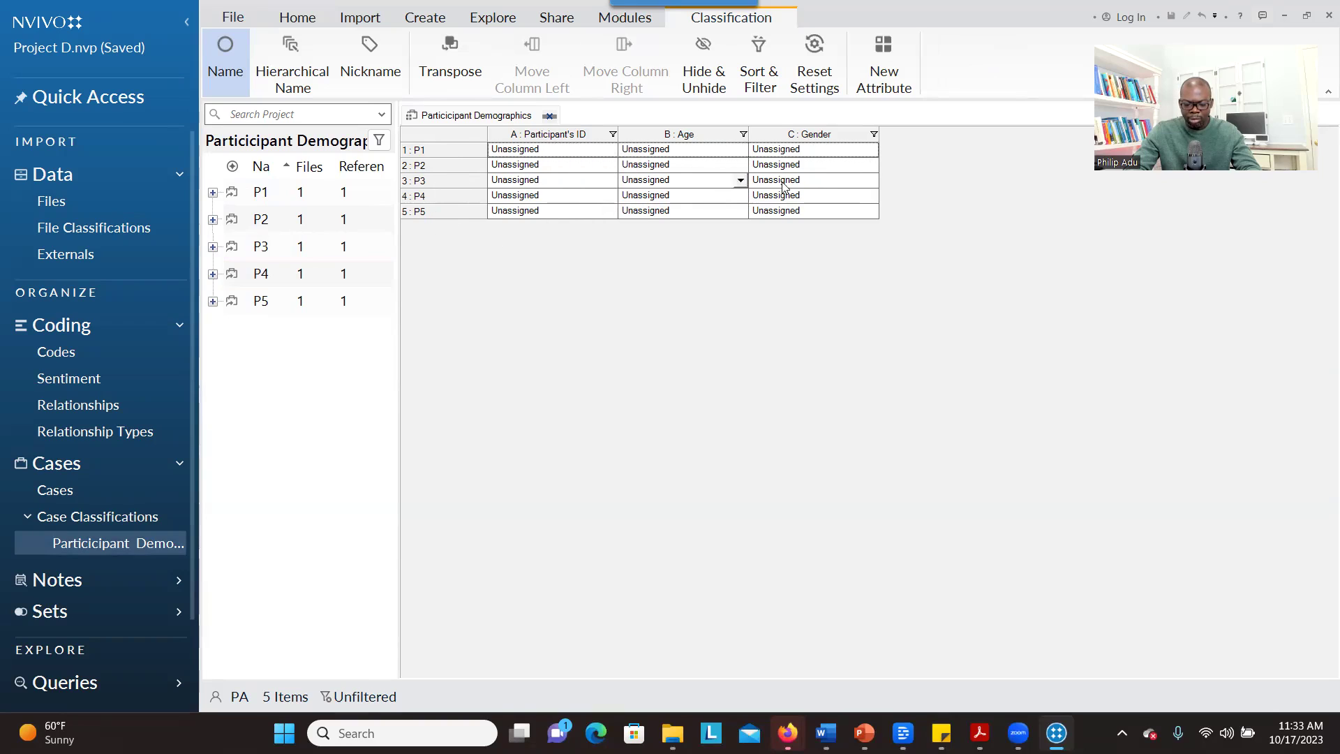
{"action": "left_click", "coordinate": [563, 149]}
{"action": "type", "text": "P1"}
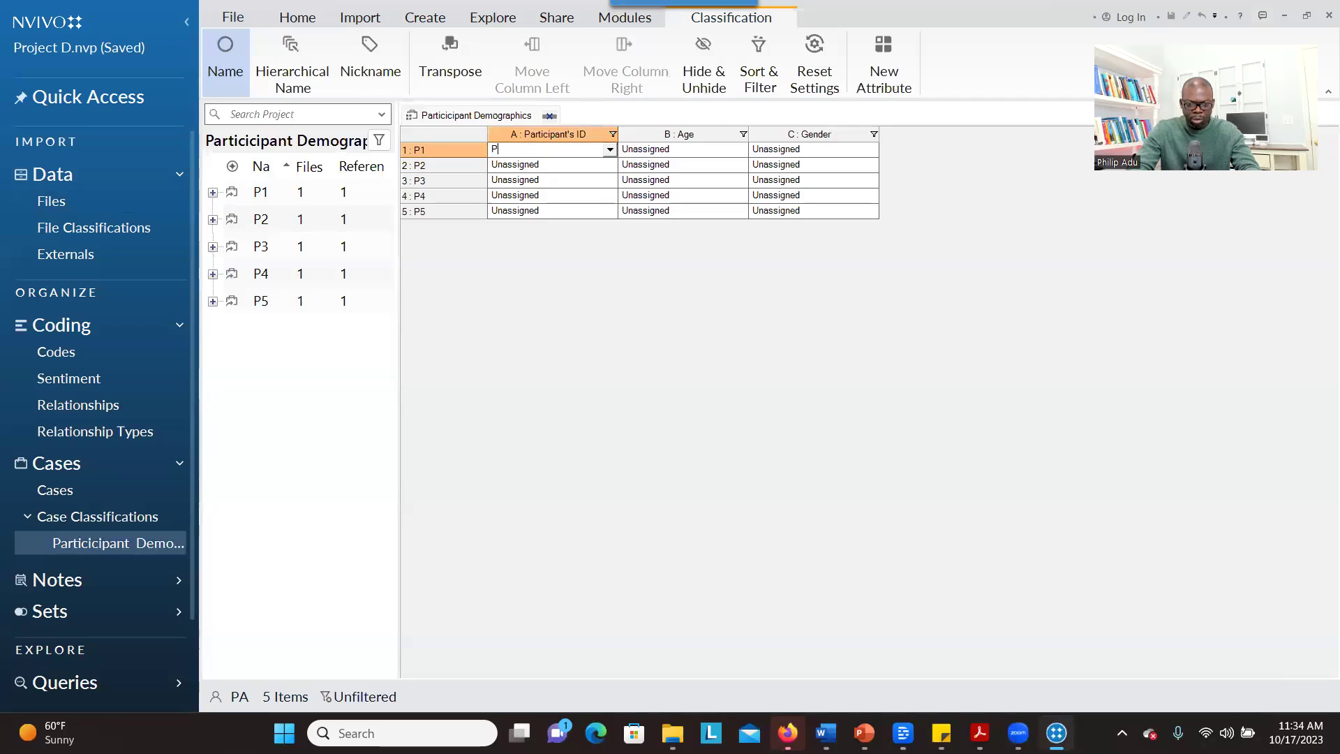
{"action": "left_click", "coordinate": [570, 166]}
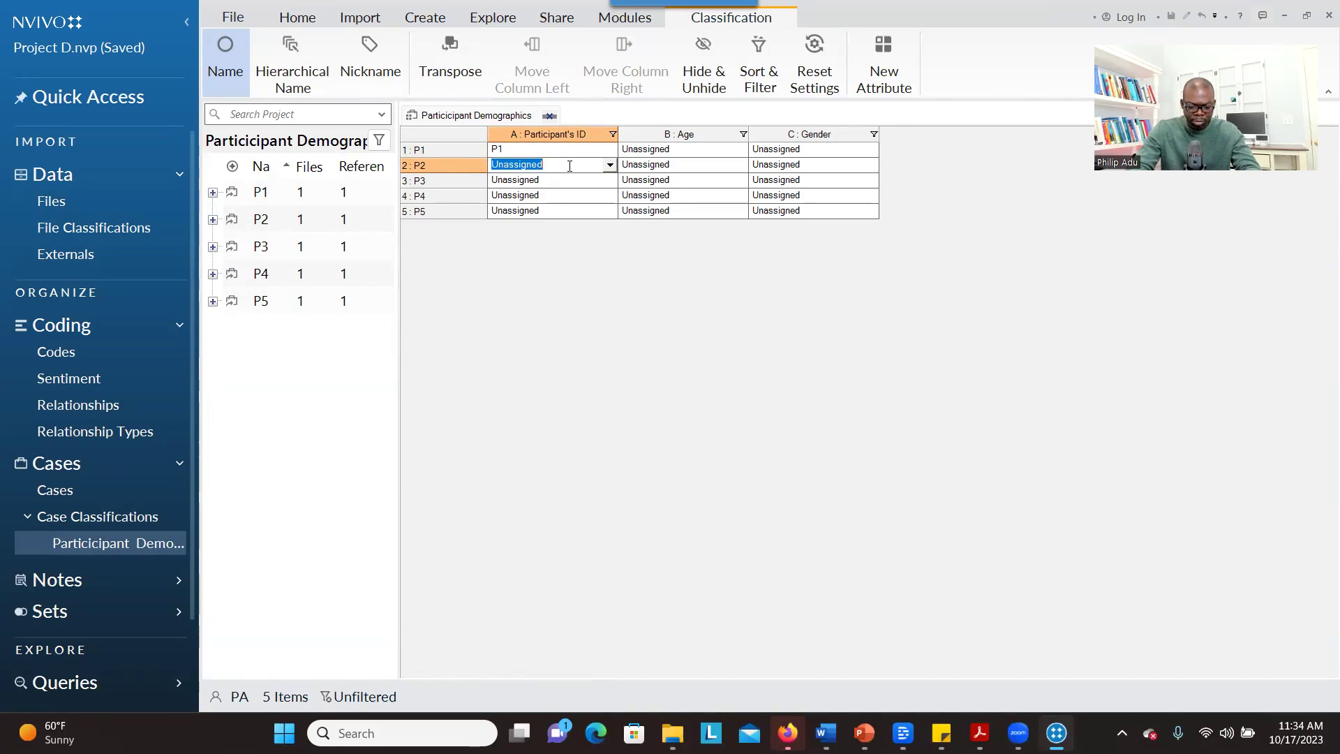
{"action": "type", "text": "P2"}
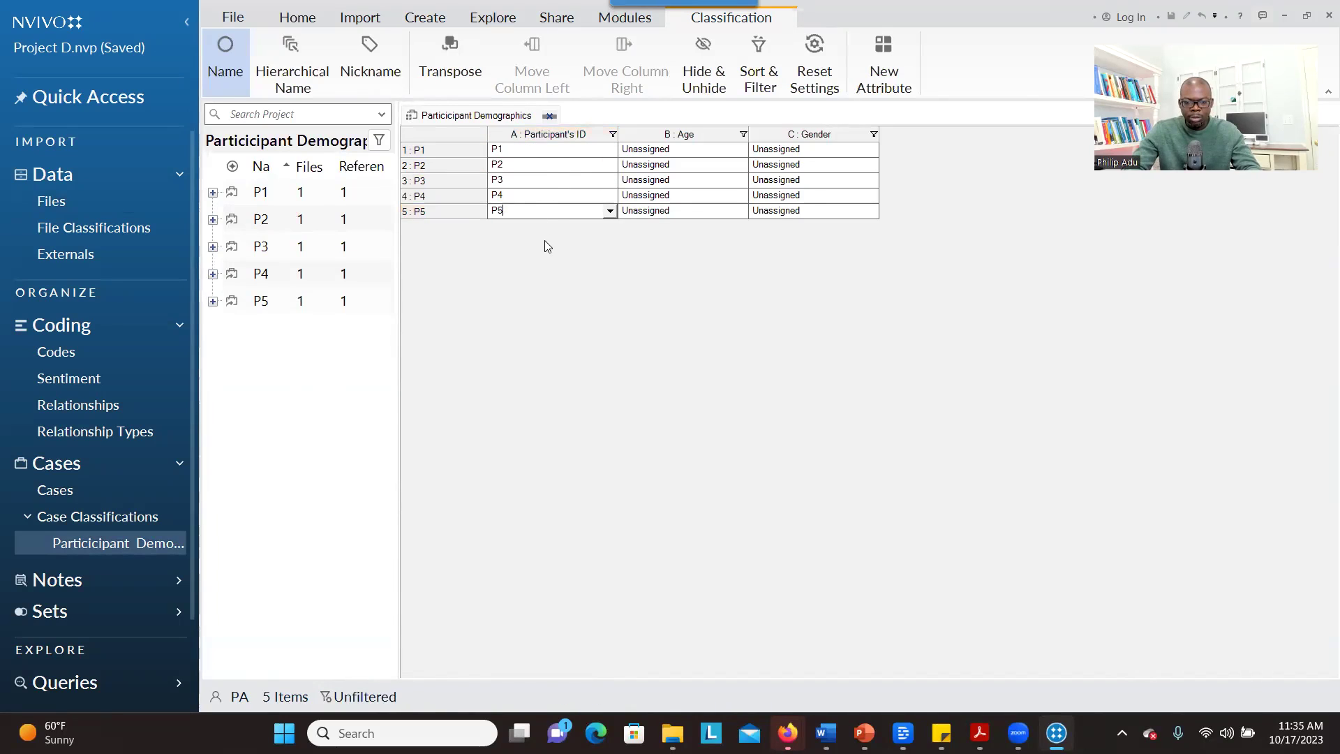
{"action": "left_click", "coordinate": [705, 155]}
Step: Enter the Age values 37, 55, 70, 33 and 65 for cases P1–P5
{"action": "left_click", "coordinate": [704, 151]}
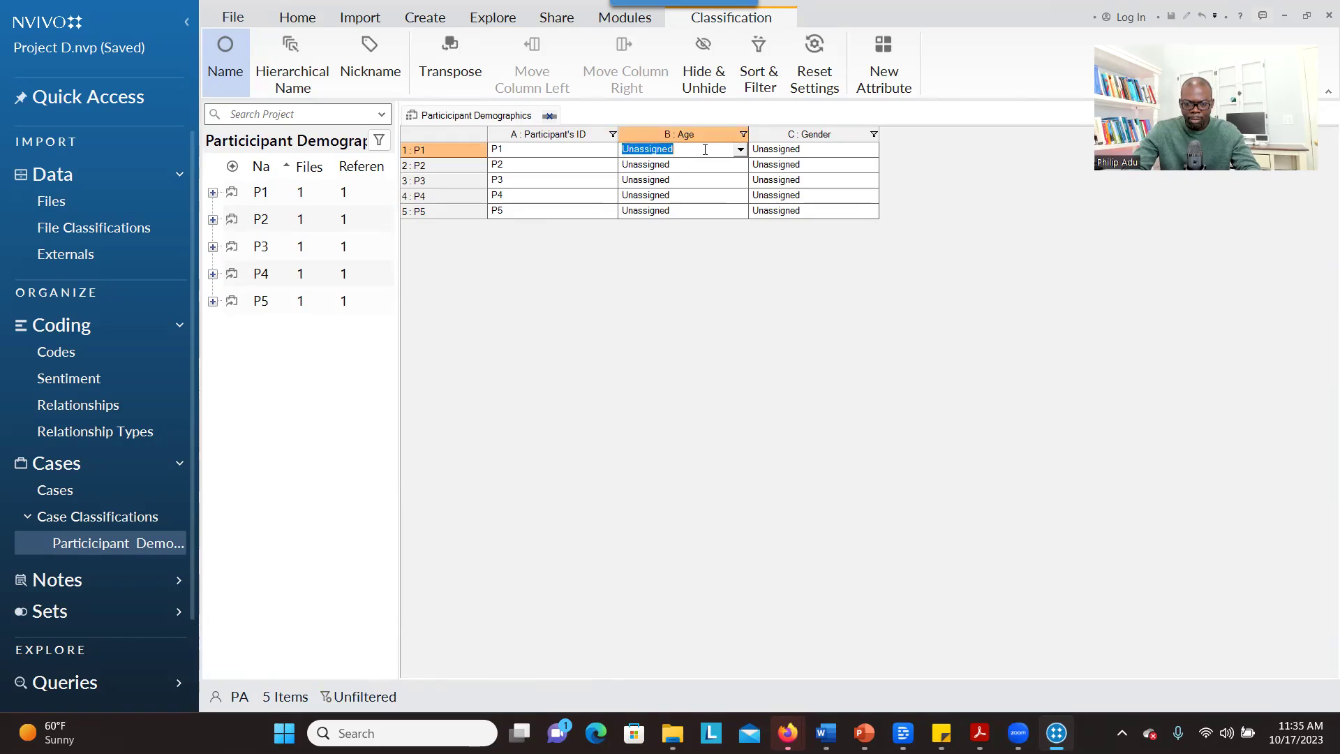
{"action": "type", "text": "37"}
{"action": "left_click", "coordinate": [666, 165]}
{"action": "type", "text": "5"}
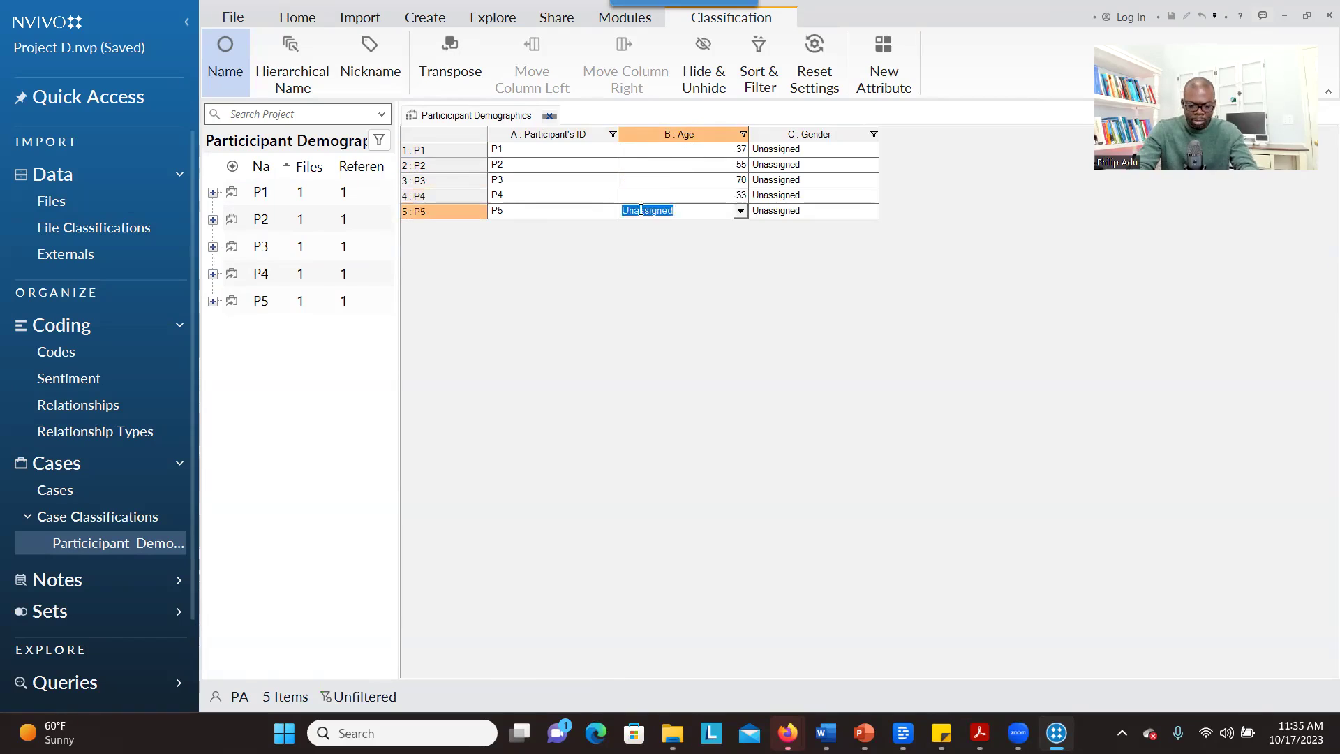
{"action": "type", "text": "65"}
{"action": "left_click", "coordinate": [870, 151]}
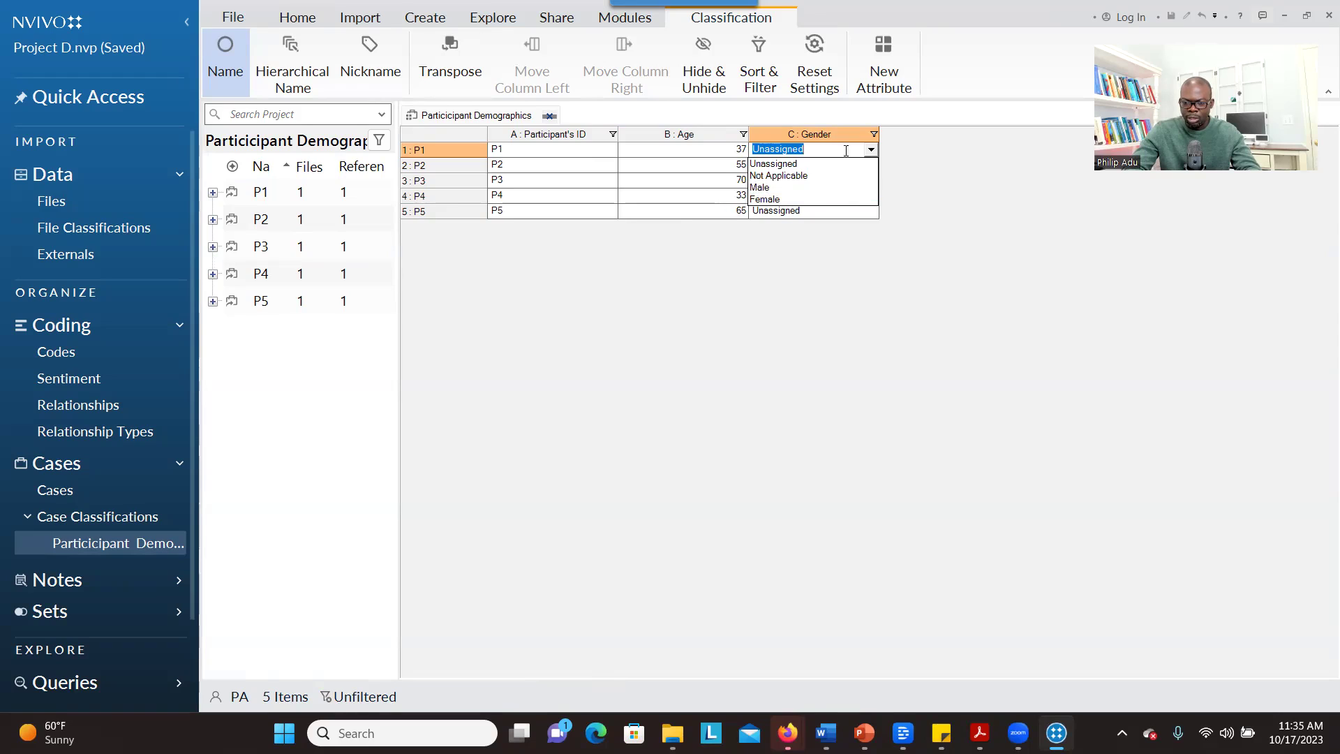
Step: Set Gender to Female for P1 and to Male for P2 and P3
{"action": "left_click", "coordinate": [870, 149]}
{"action": "left_click", "coordinate": [871, 149]}
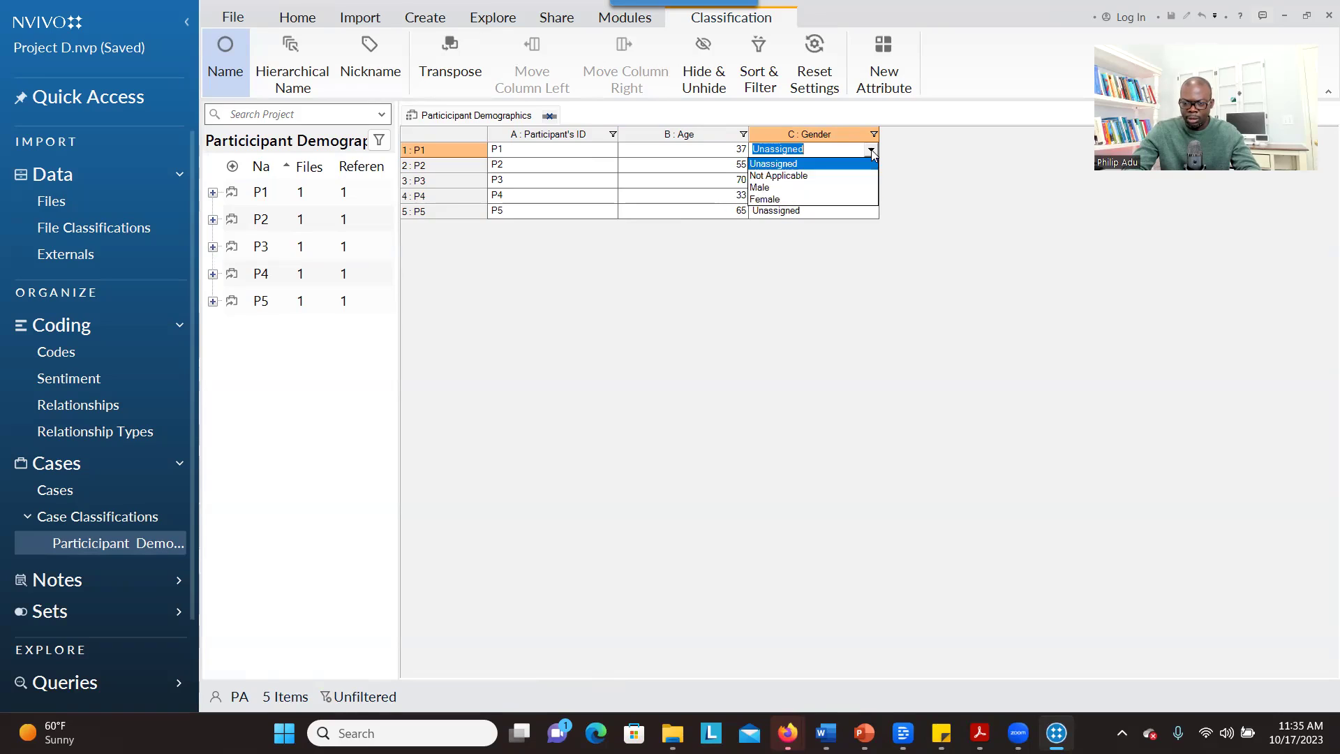
{"action": "left_click", "coordinate": [819, 201]}
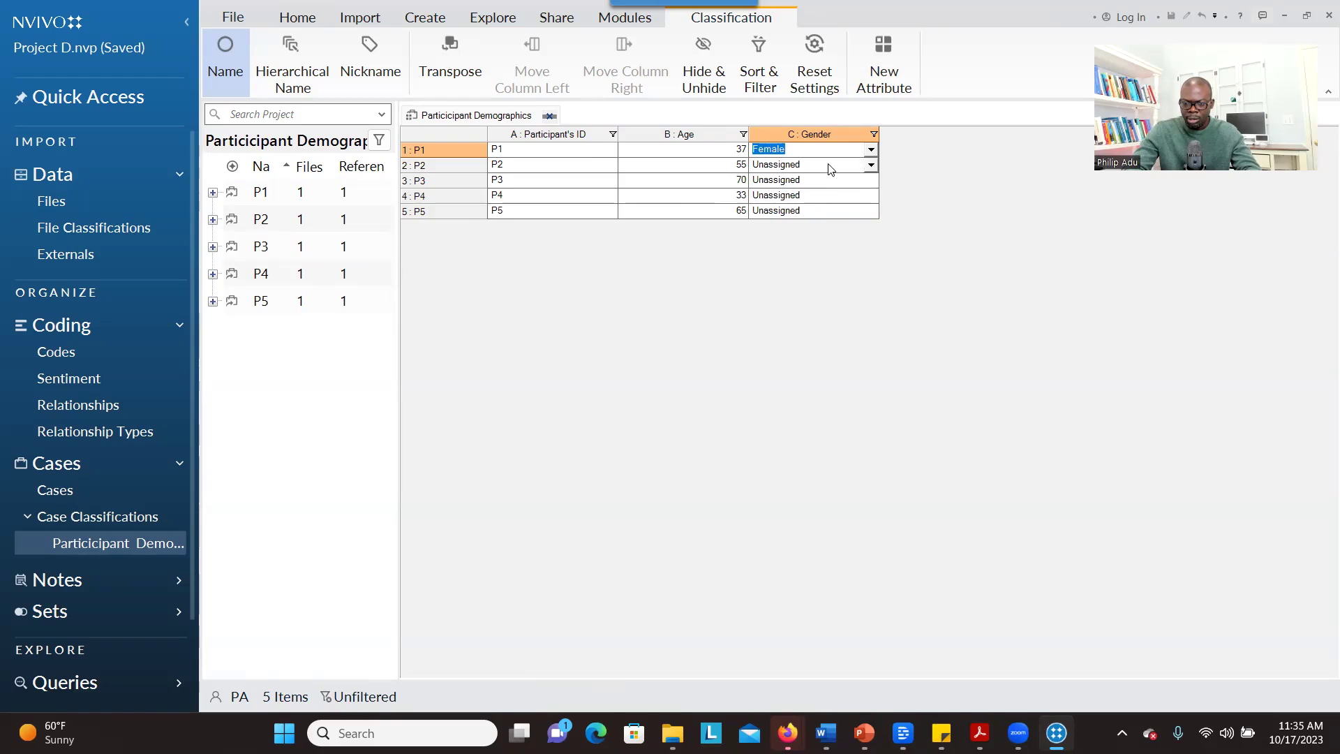
{"action": "left_click", "coordinate": [871, 166]}
{"action": "left_click", "coordinate": [870, 166]}
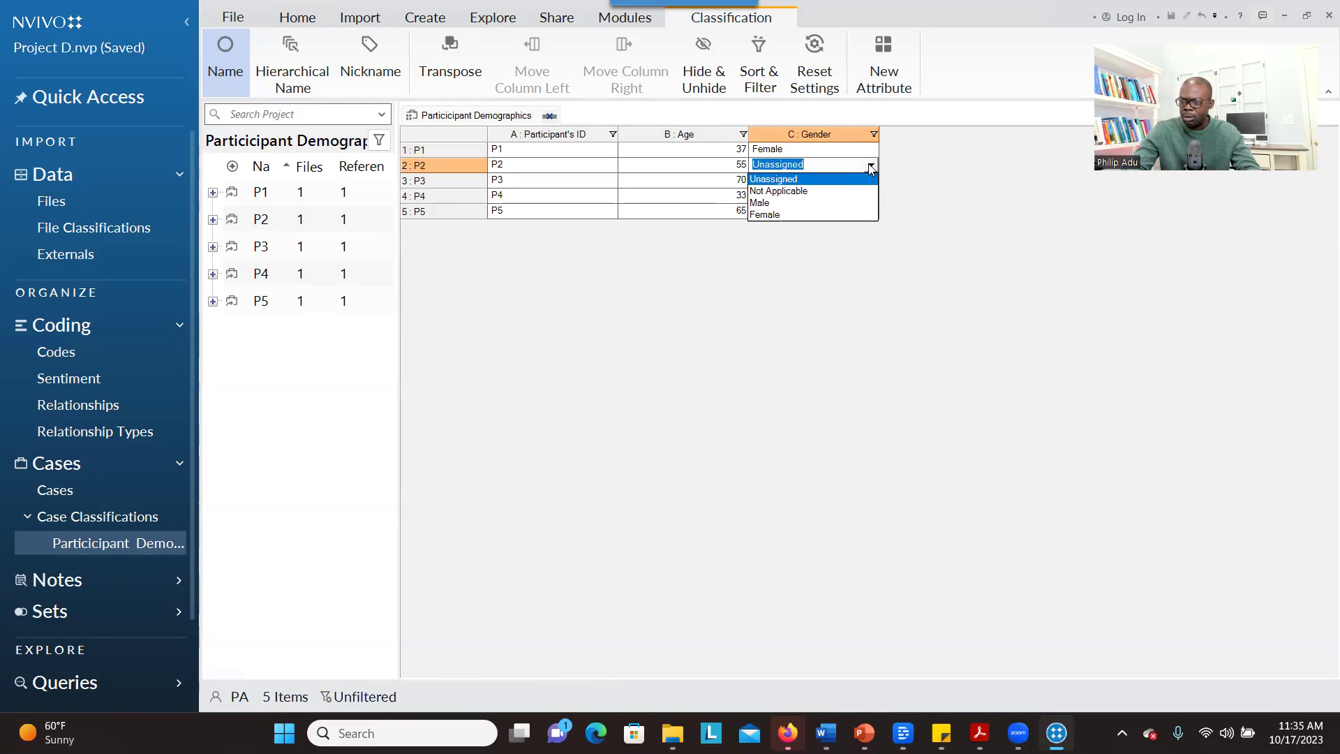
{"action": "left_click", "coordinate": [793, 203]}
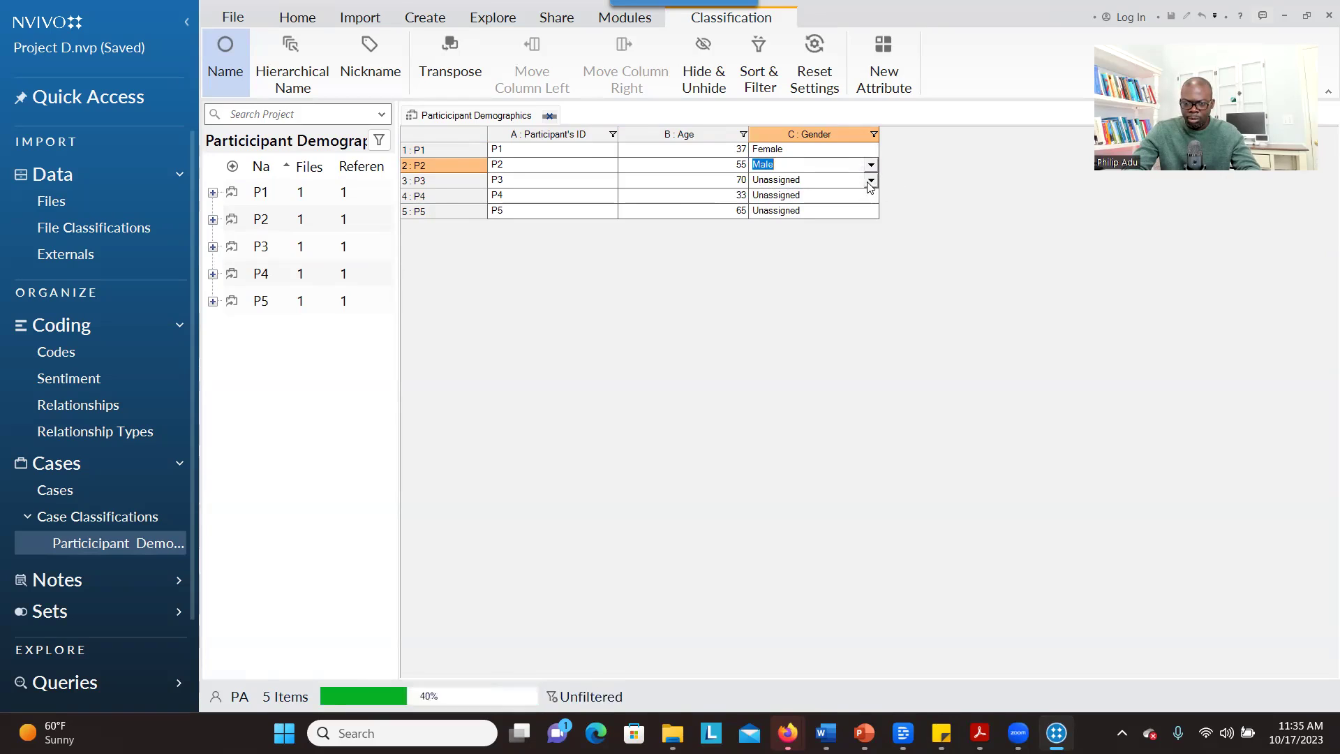
{"action": "left_click", "coordinate": [870, 182]}
{"action": "left_click", "coordinate": [867, 181]}
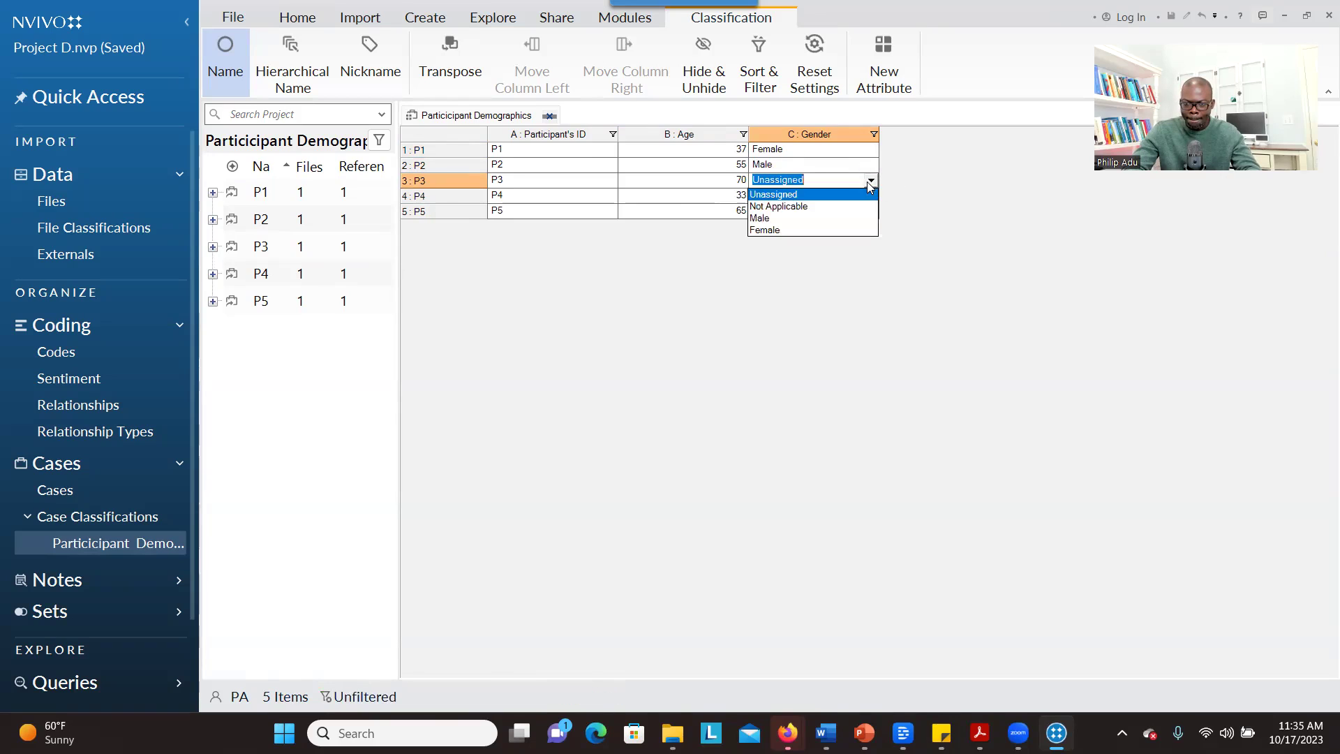
{"action": "left_click", "coordinate": [792, 218]}
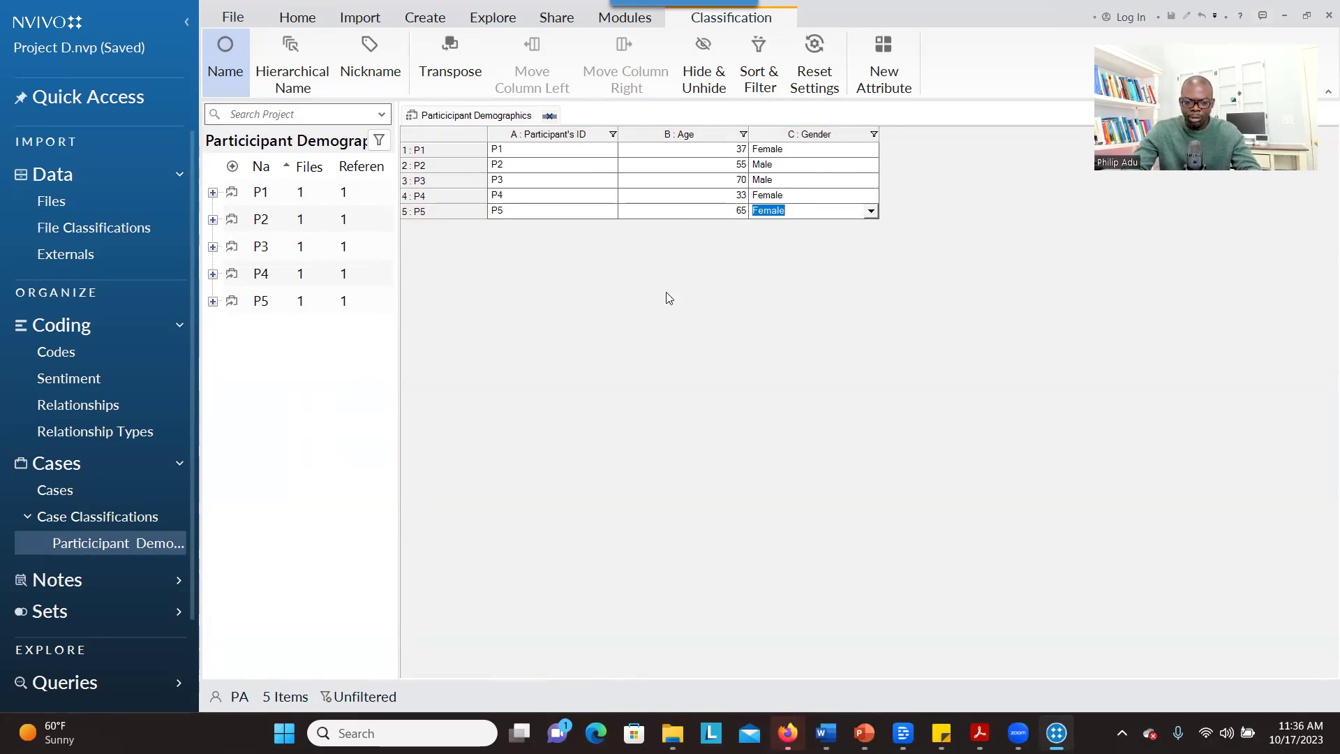
Step: Delete the Participant's ID attribute from Particicipant Demographics and confirm the deletion
{"action": "right_click", "coordinate": [698, 323]}
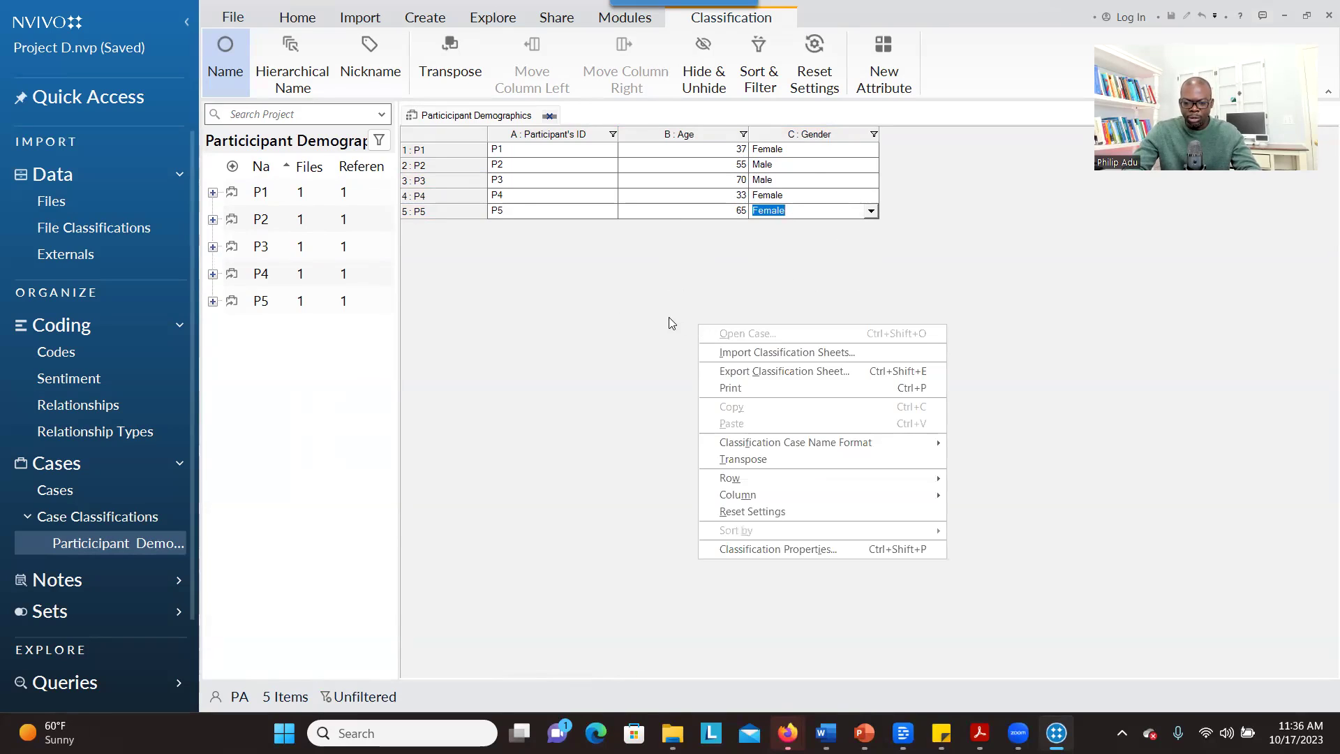
{"action": "left_click", "coordinate": [670, 322]}
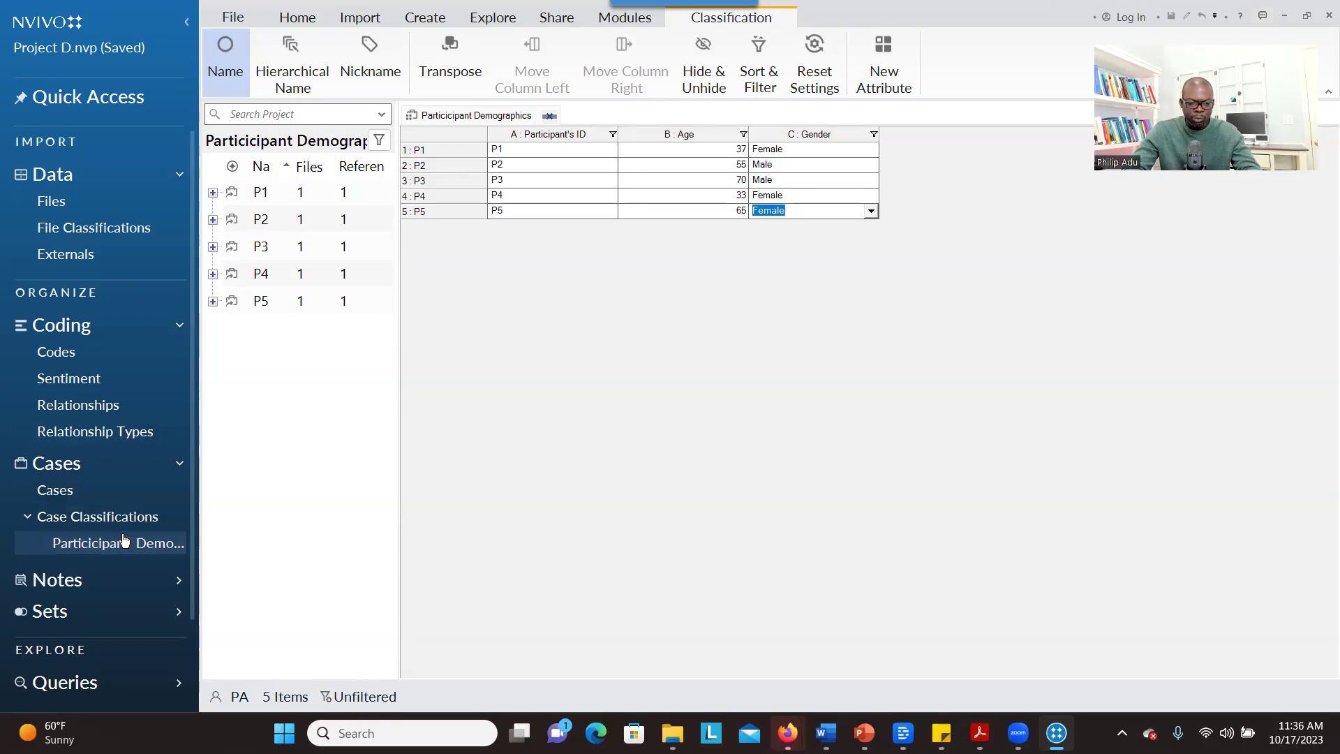
{"action": "left_click", "coordinate": [105, 522]}
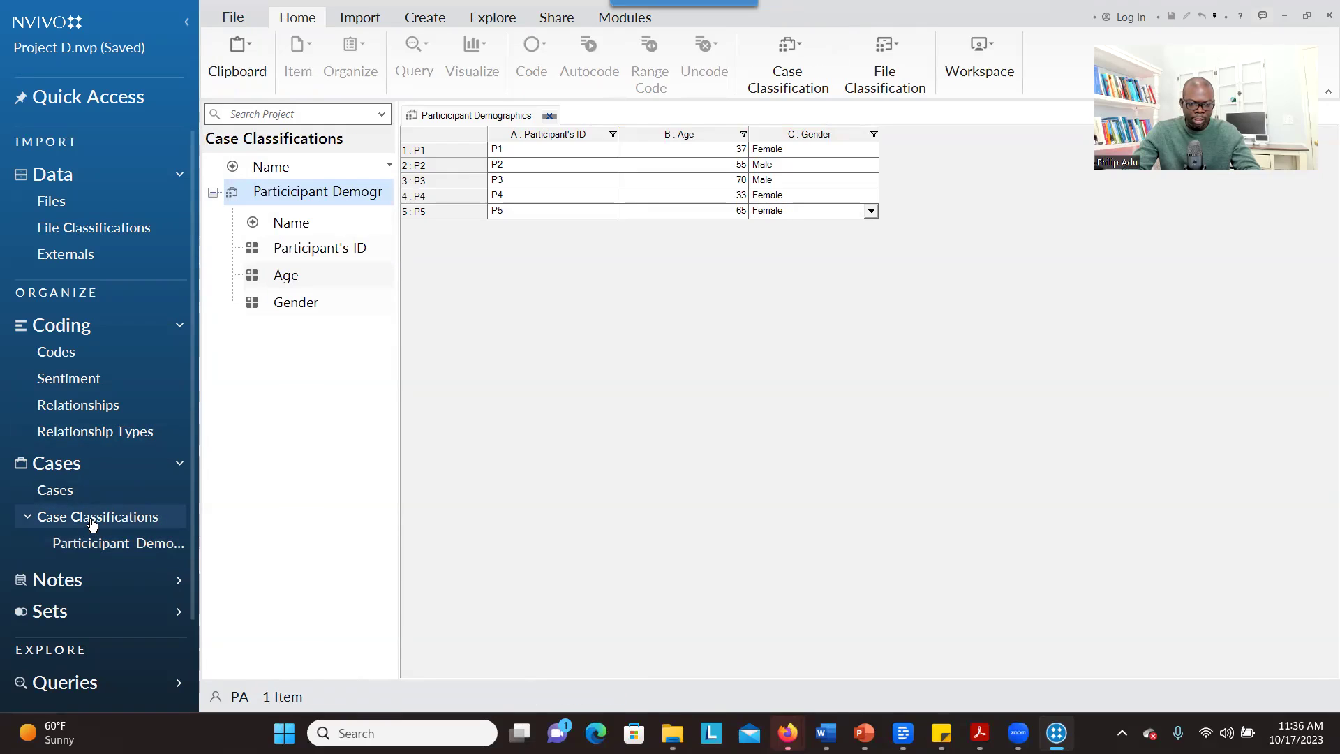
{"action": "right_click", "coordinate": [285, 201]}
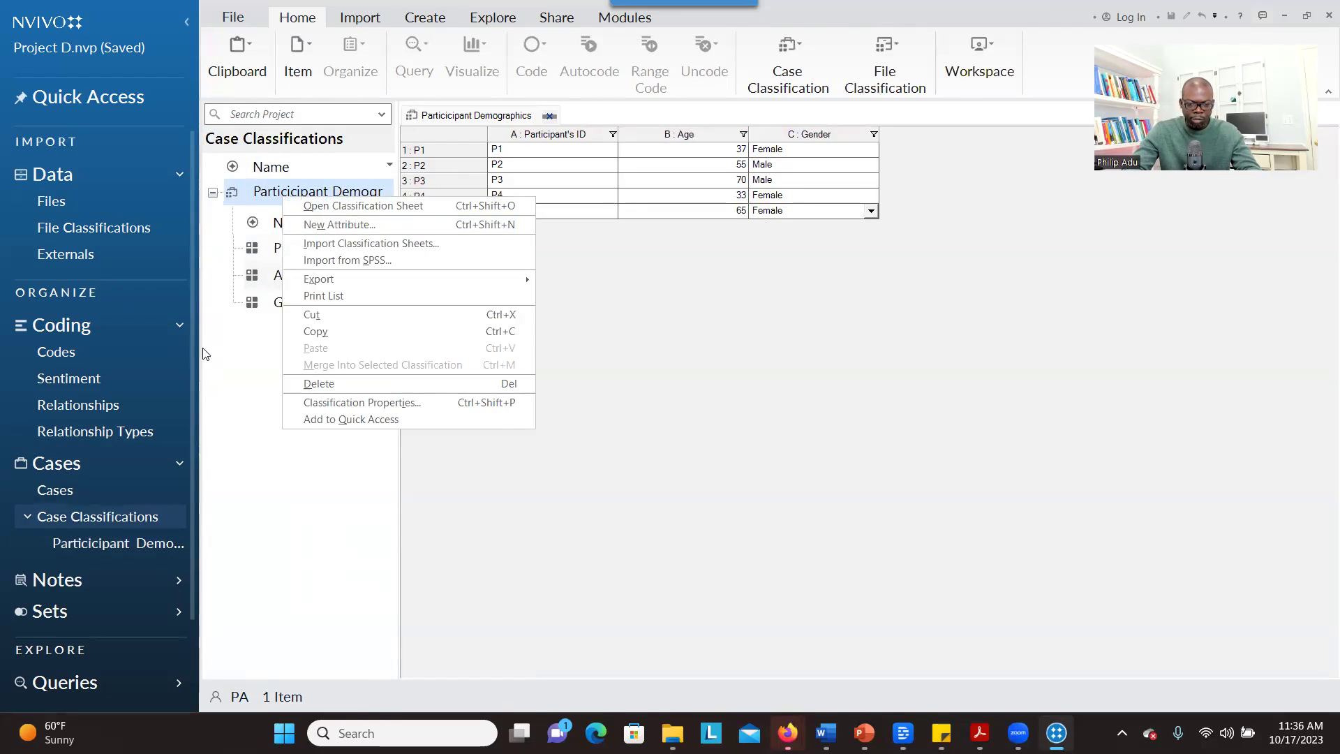
{"action": "left_click", "coordinate": [332, 248]}
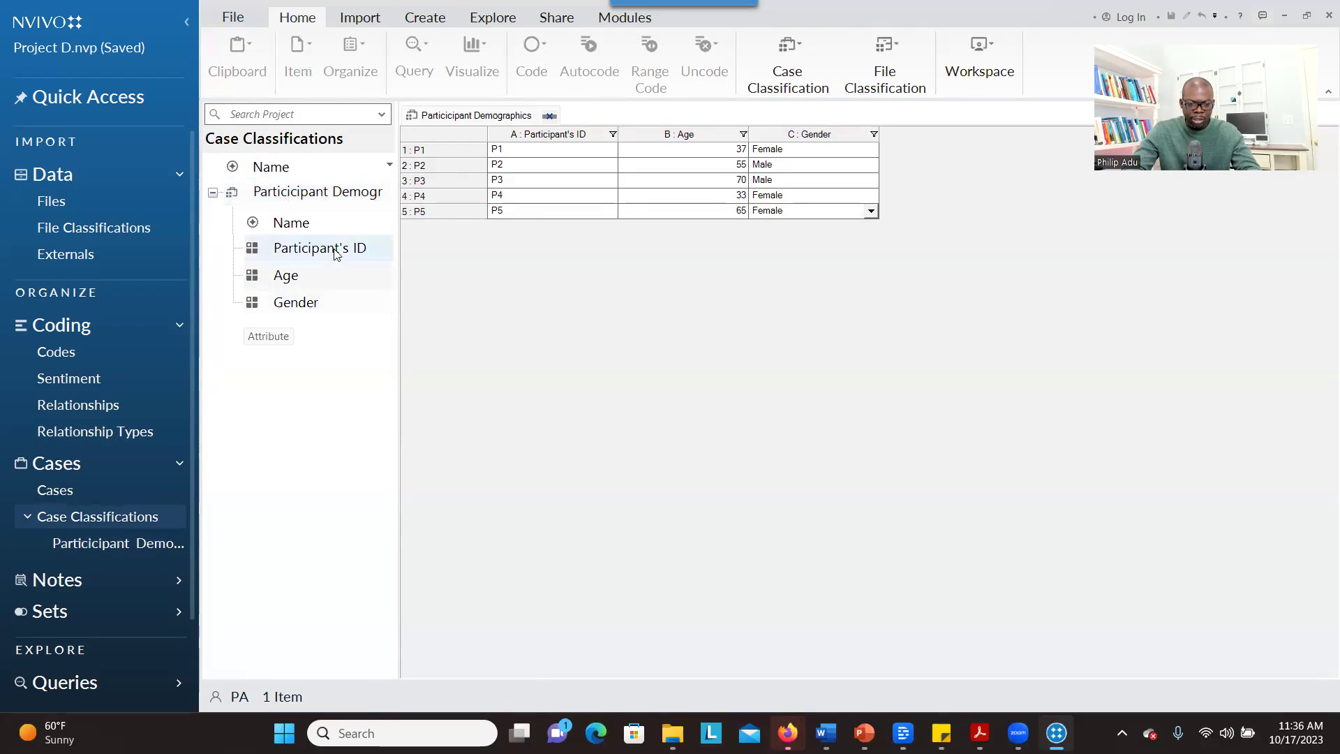
{"action": "right_click", "coordinate": [296, 258]}
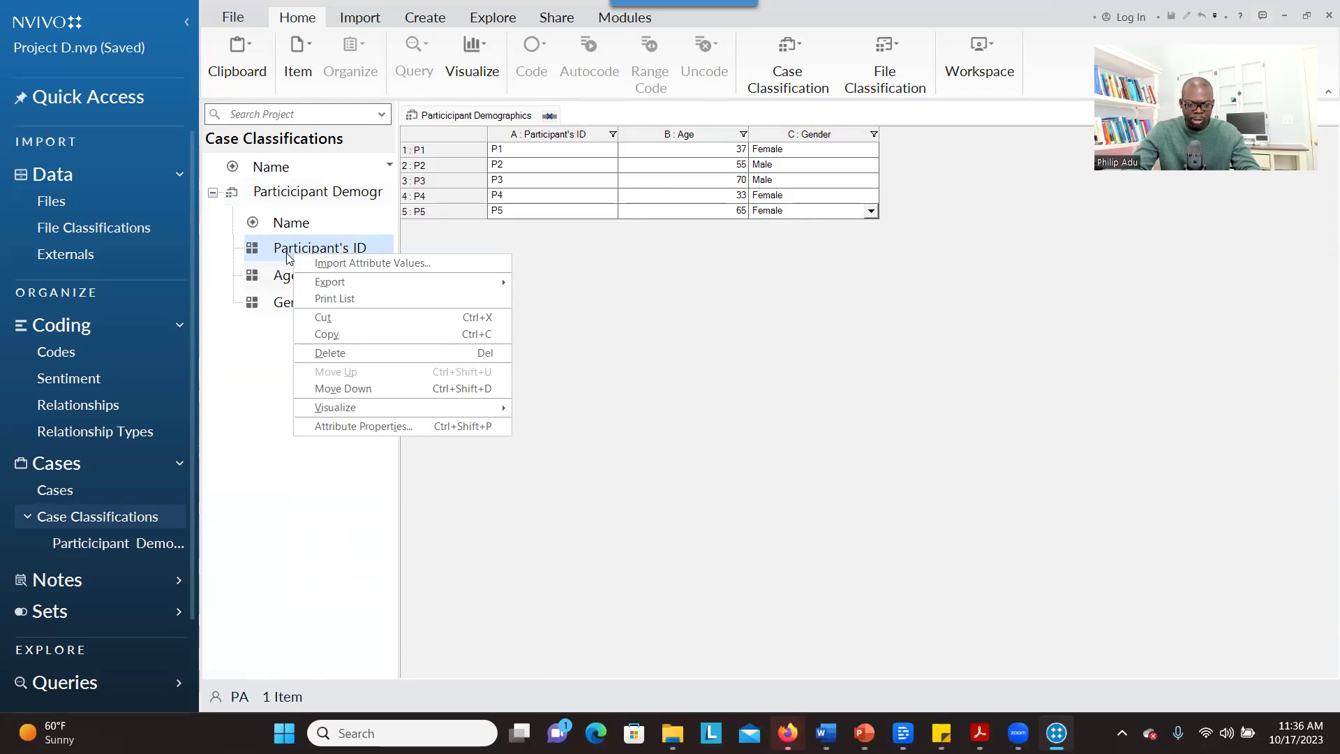
{"action": "left_click", "coordinate": [343, 352]}
{"action": "left_click", "coordinate": [719, 433]}
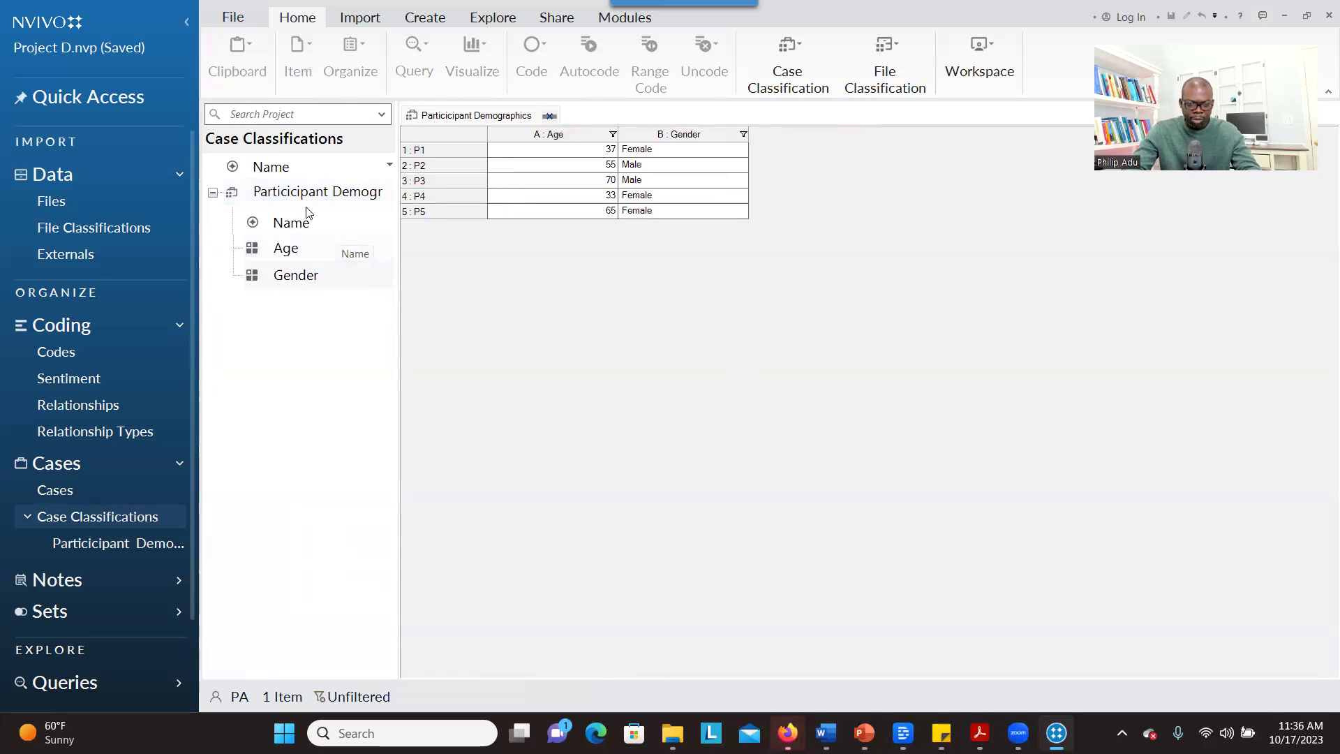
Step: Start a new attribute for Participant Demographics and review its General and Values settings
{"action": "right_click", "coordinate": [292, 193]}
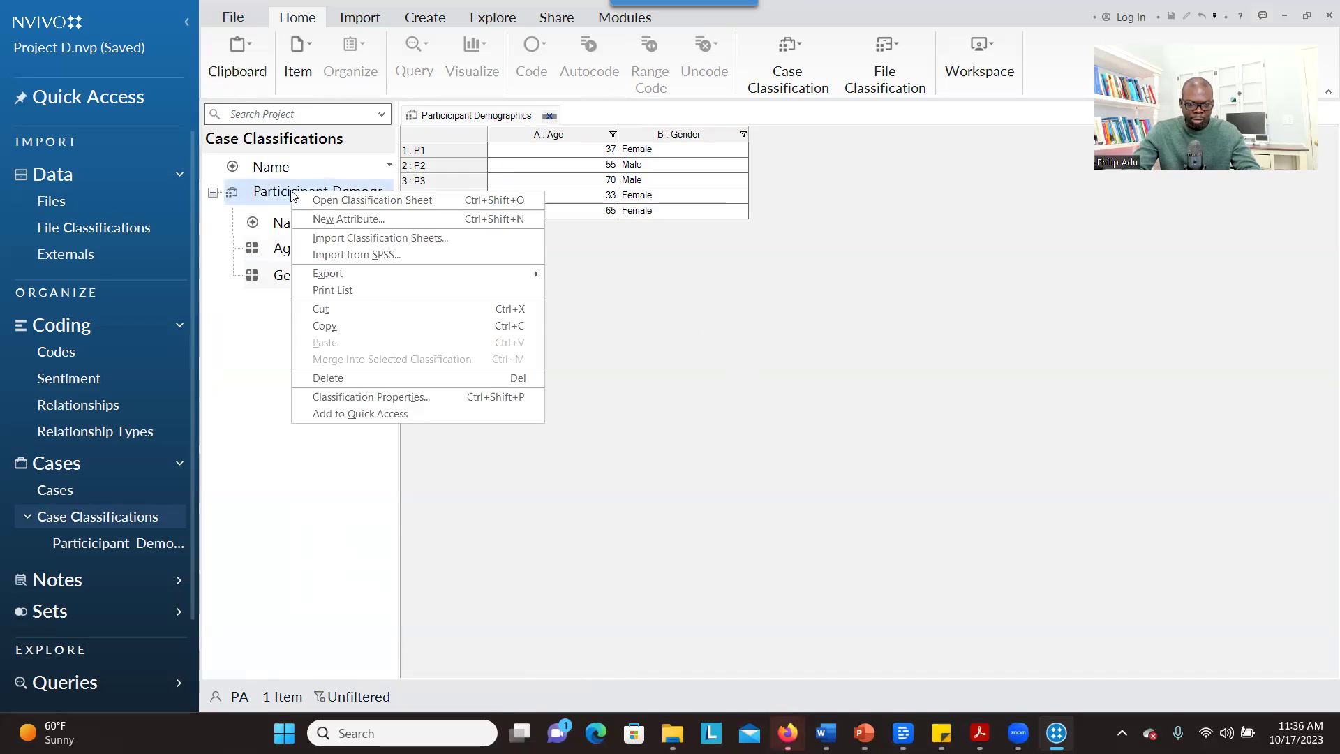
{"action": "left_click", "coordinate": [320, 219]}
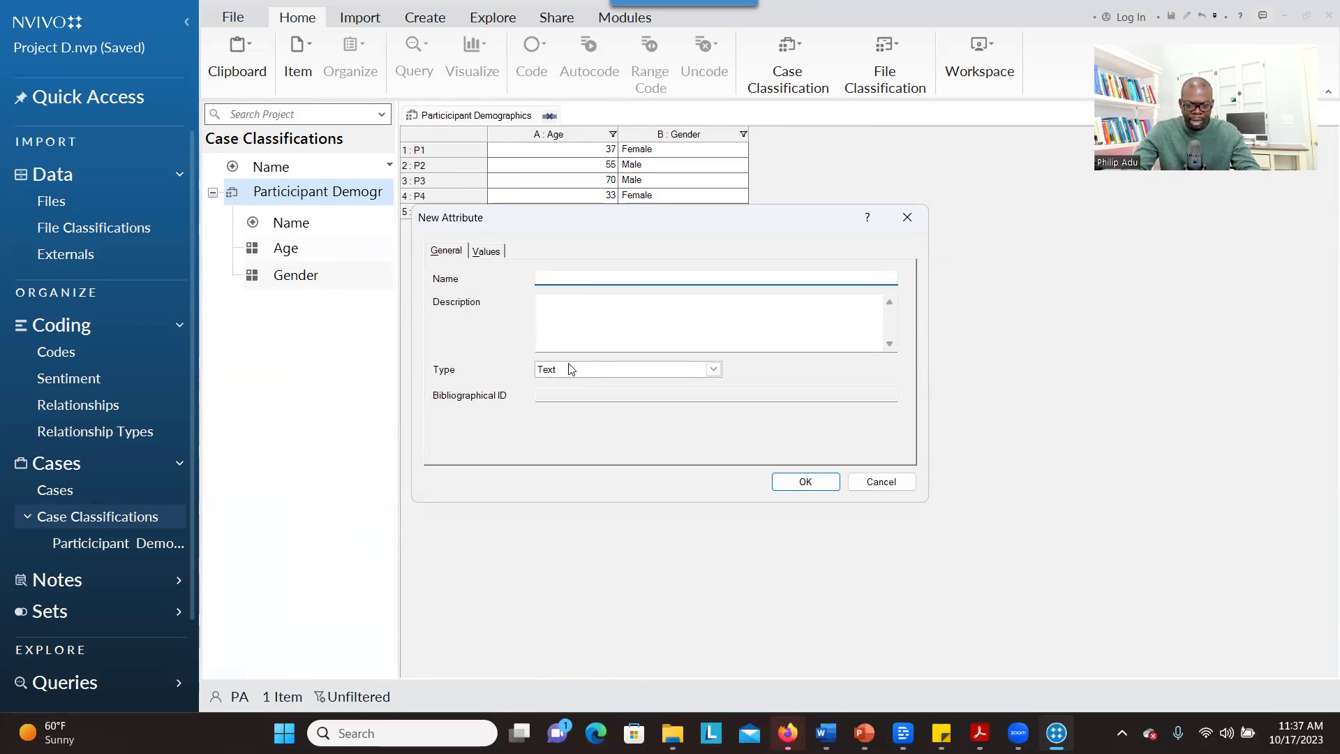
{"action": "left_click", "coordinate": [488, 253]}
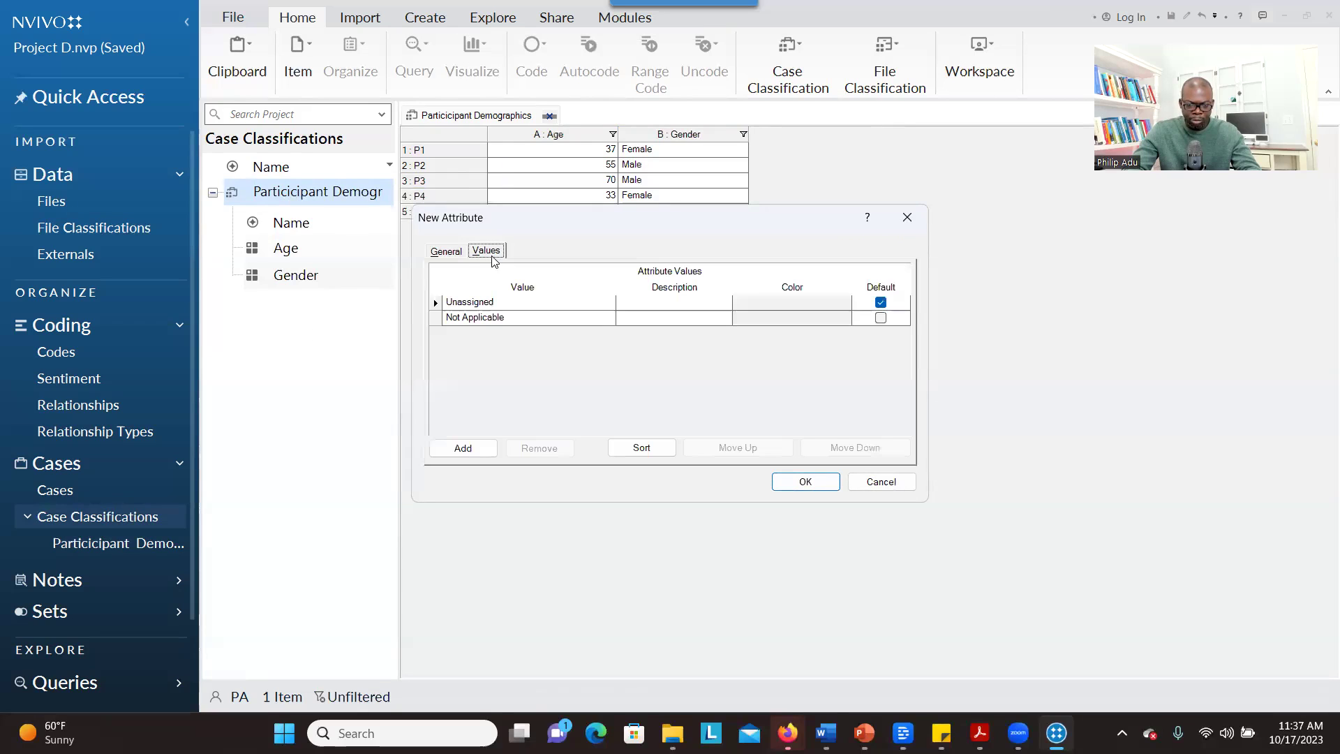
{"action": "left_click", "coordinate": [455, 250]}
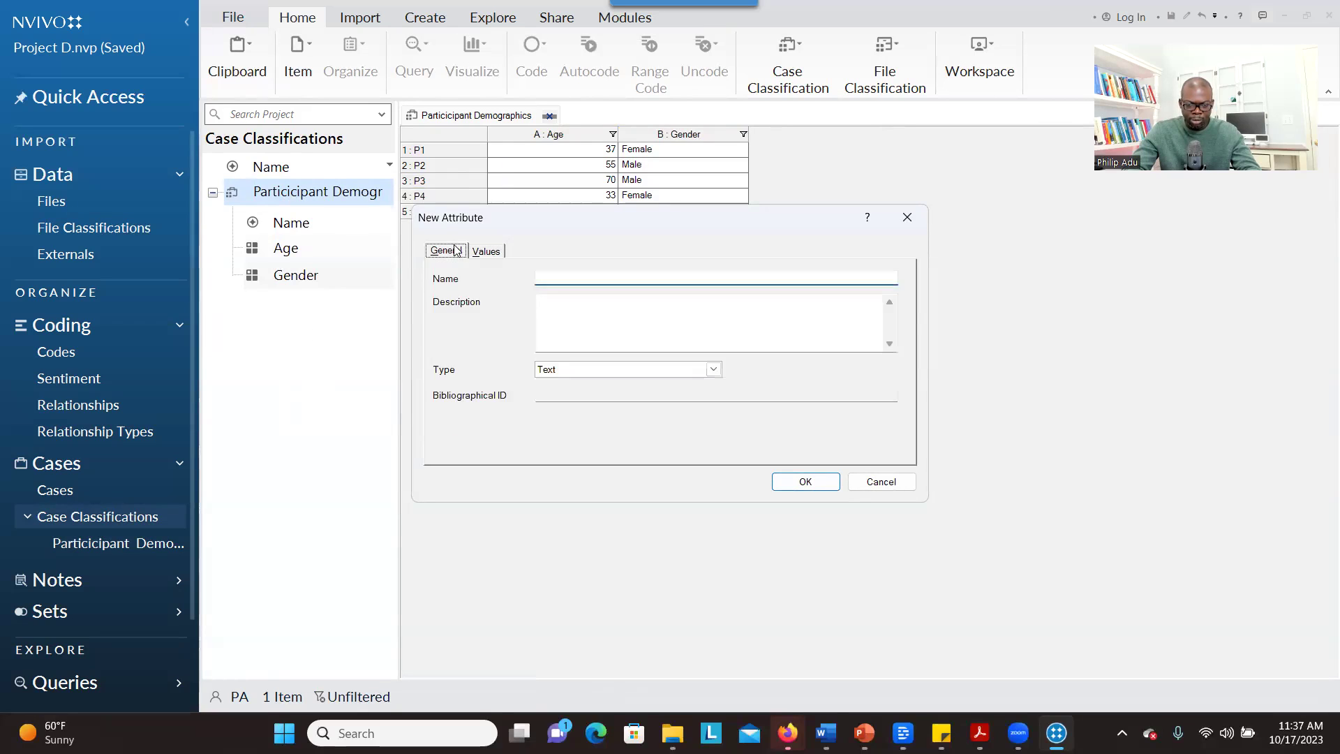
{"action": "left_click", "coordinate": [488, 252]}
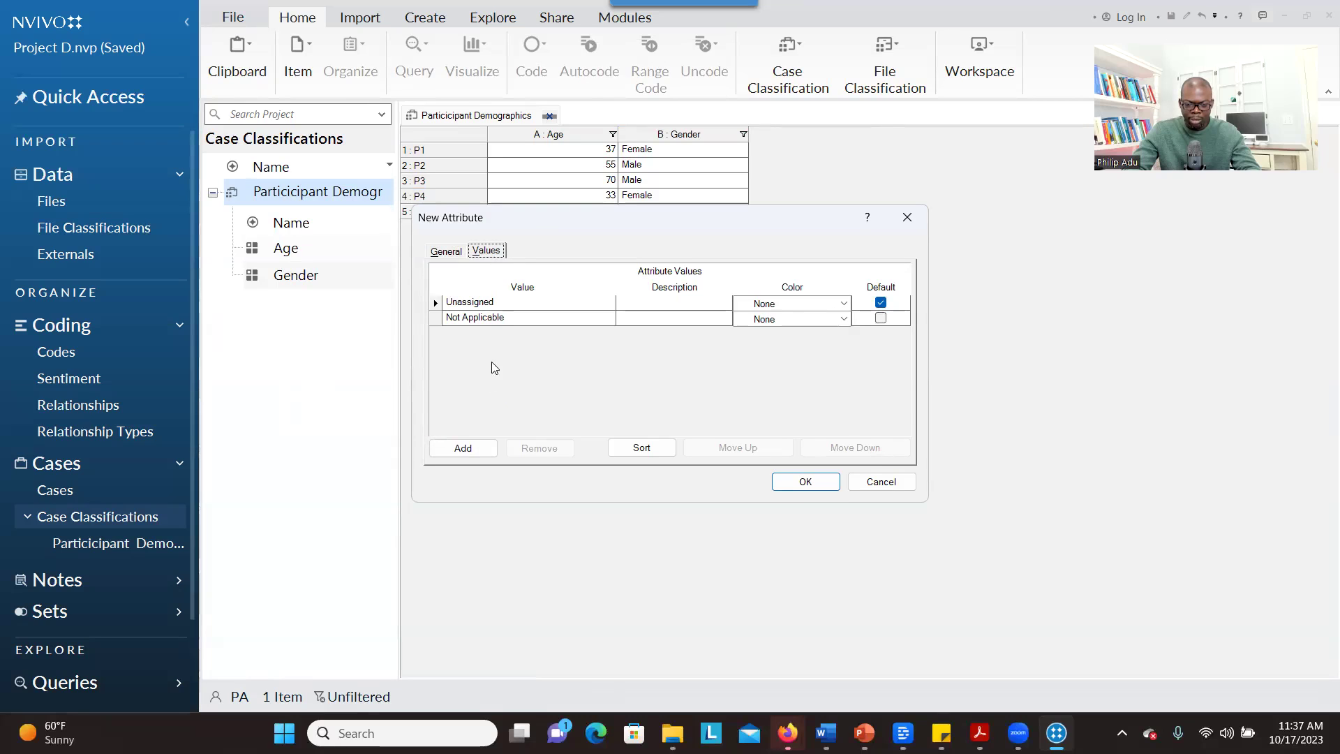
{"action": "left_click", "coordinate": [435, 252]}
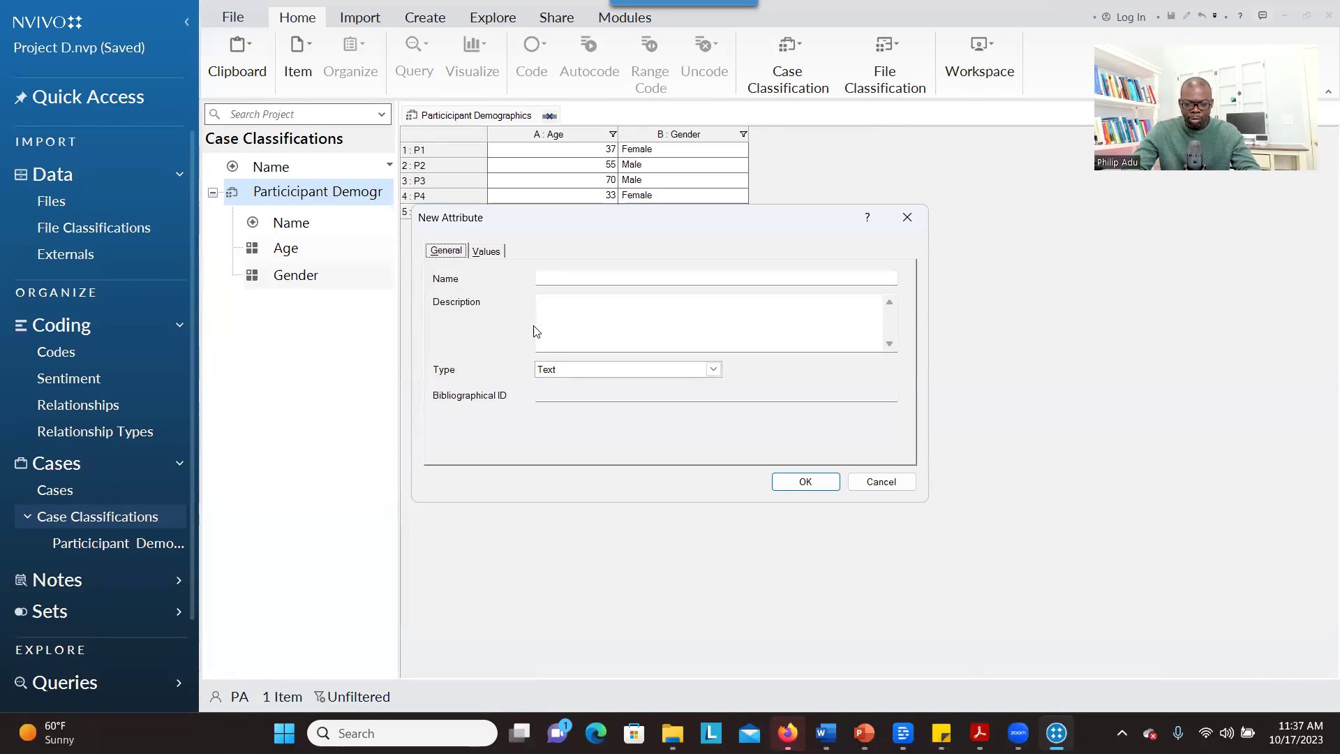
{"action": "left_click", "coordinate": [491, 257]}
{"action": "left_click", "coordinate": [458, 255]}
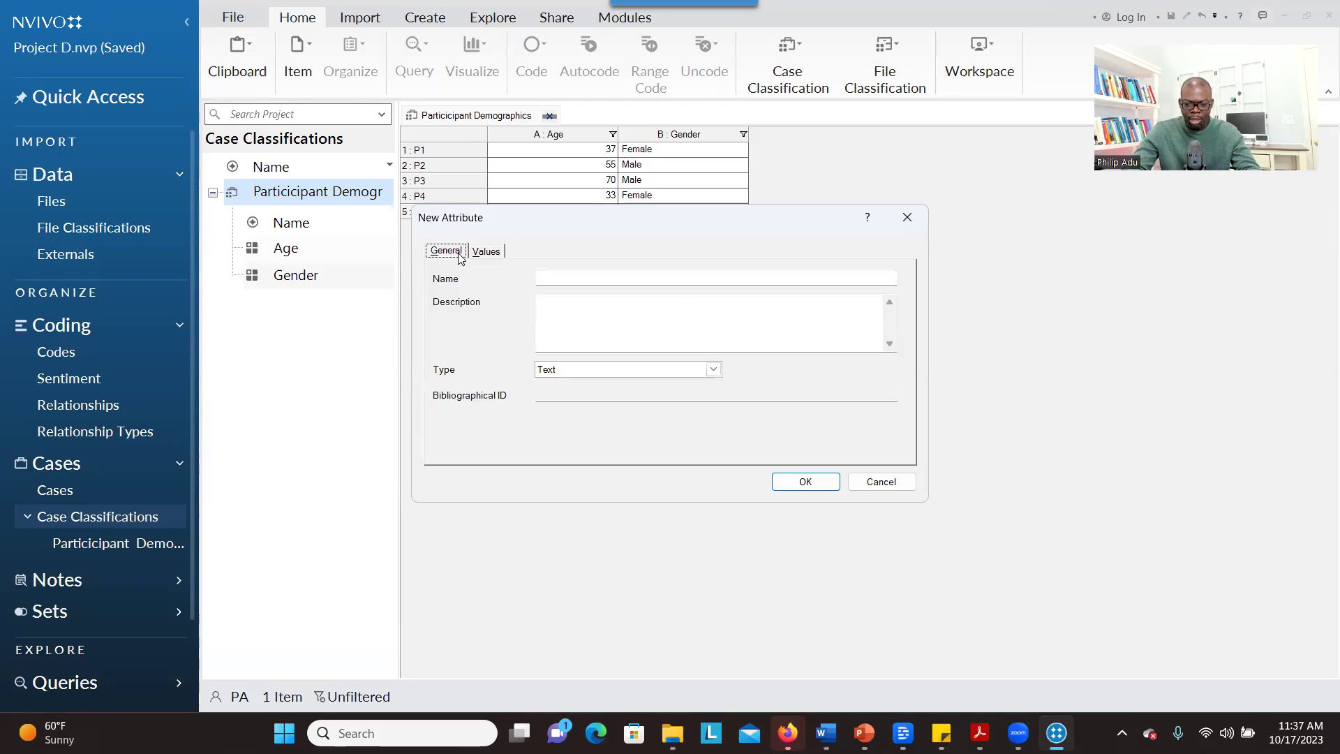